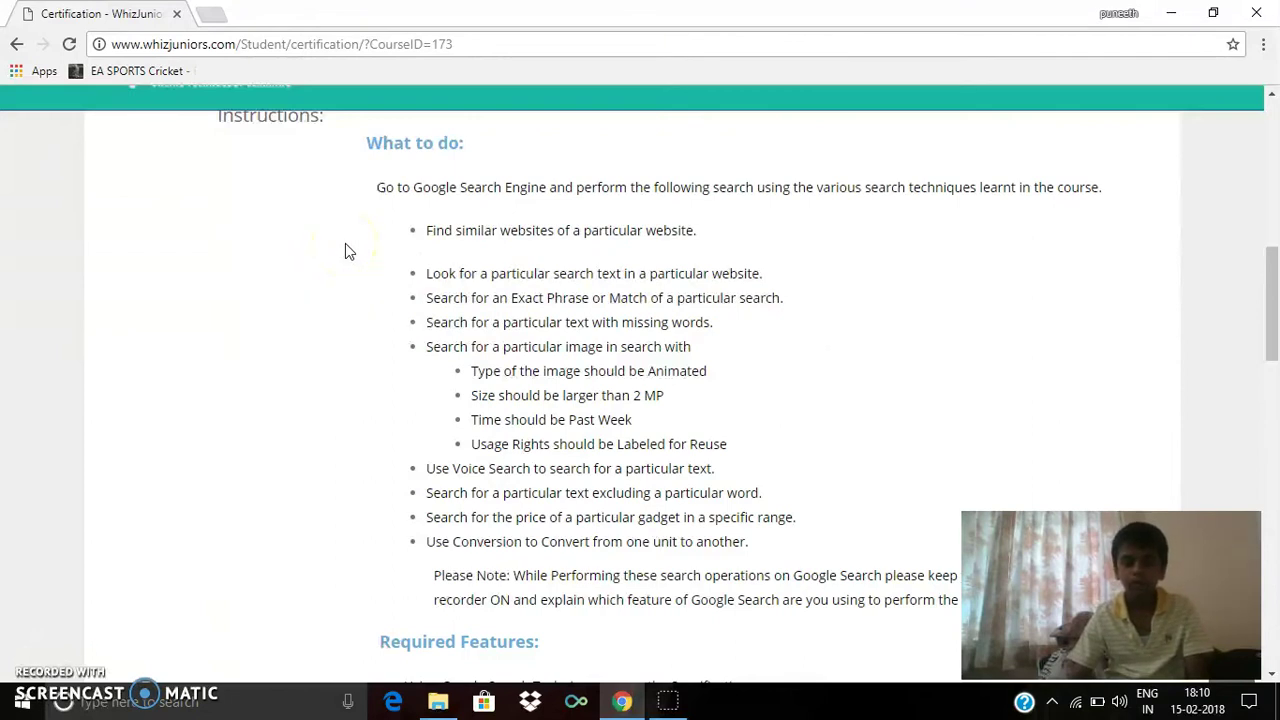
left_click(216, 15)
left_click(216, 68)
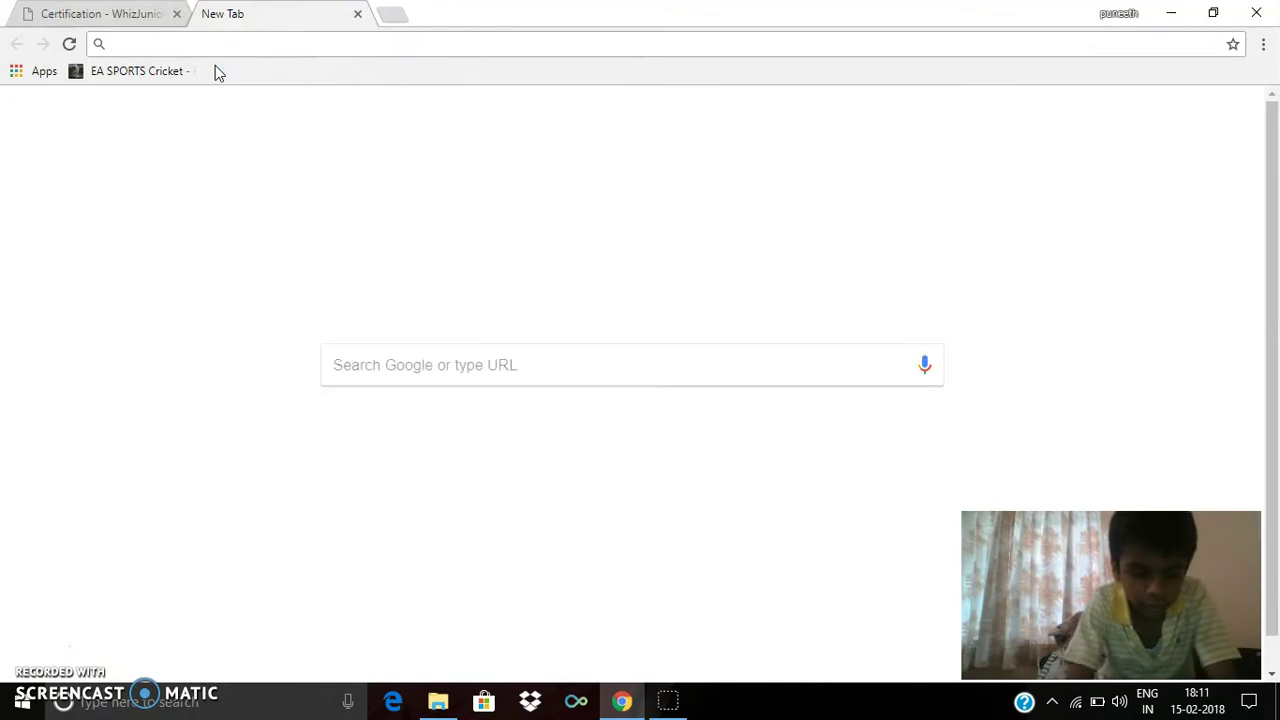
type("related")
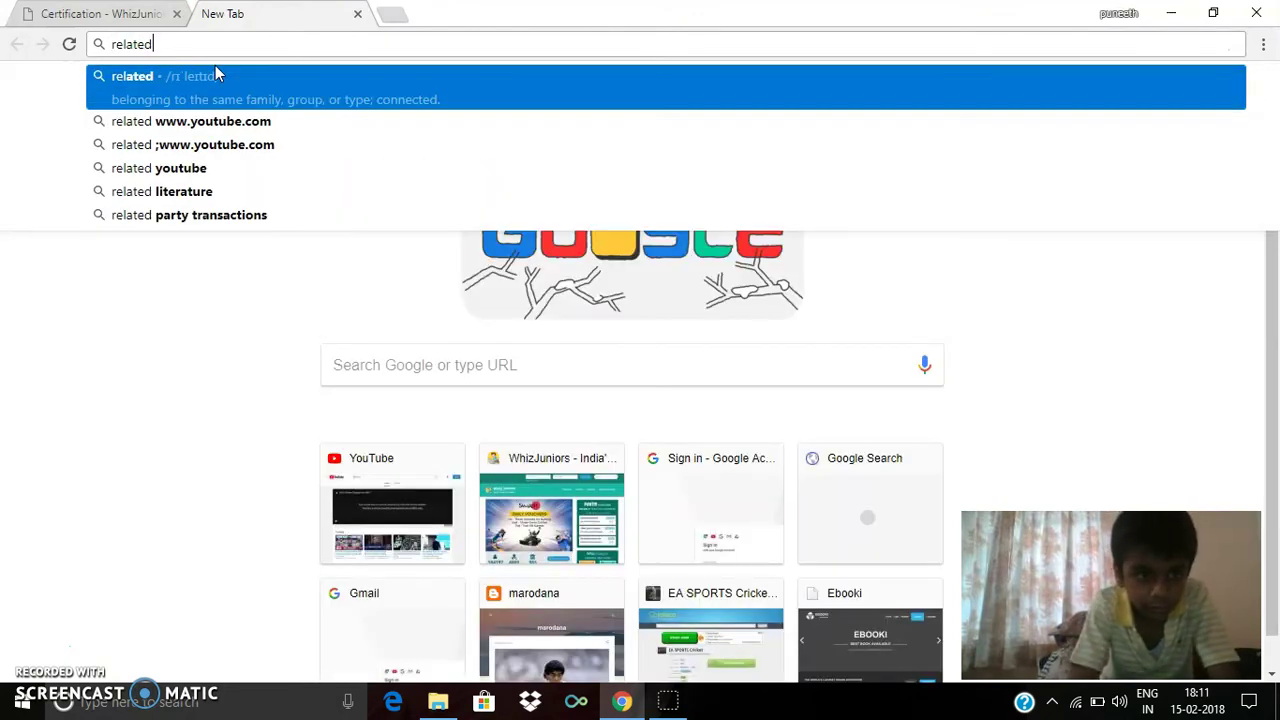
type(":")
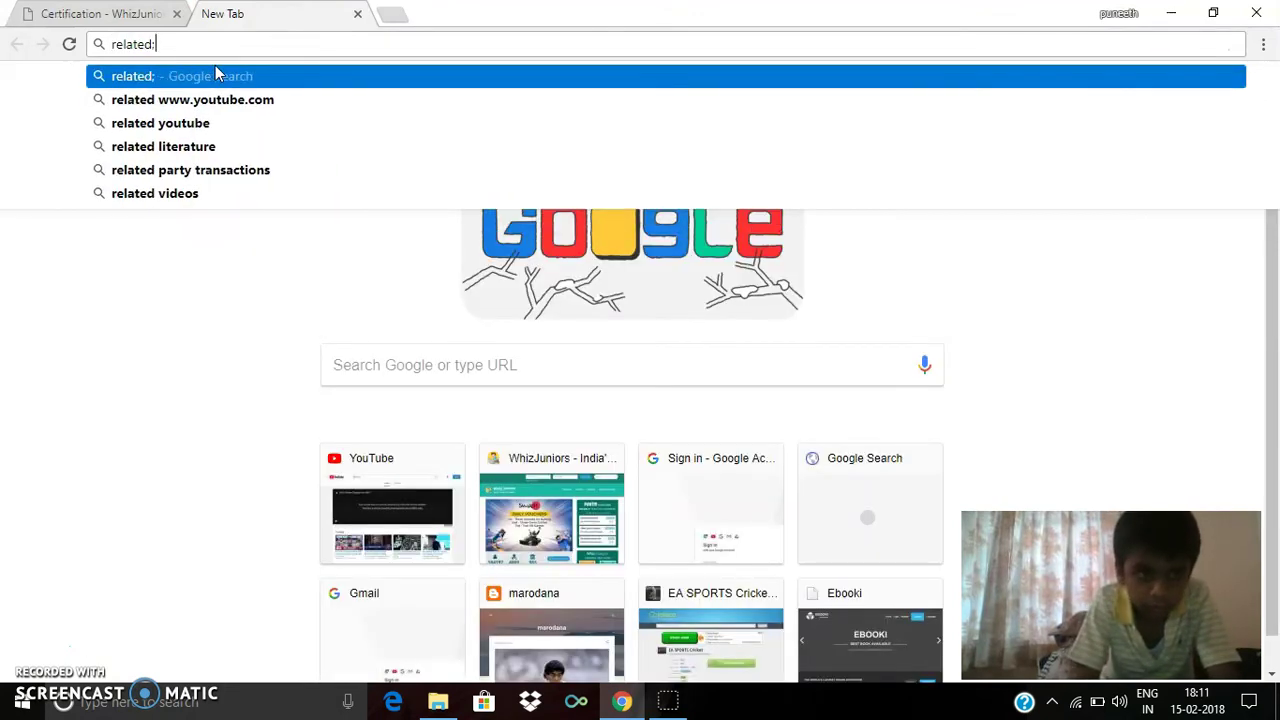
type("wwi")
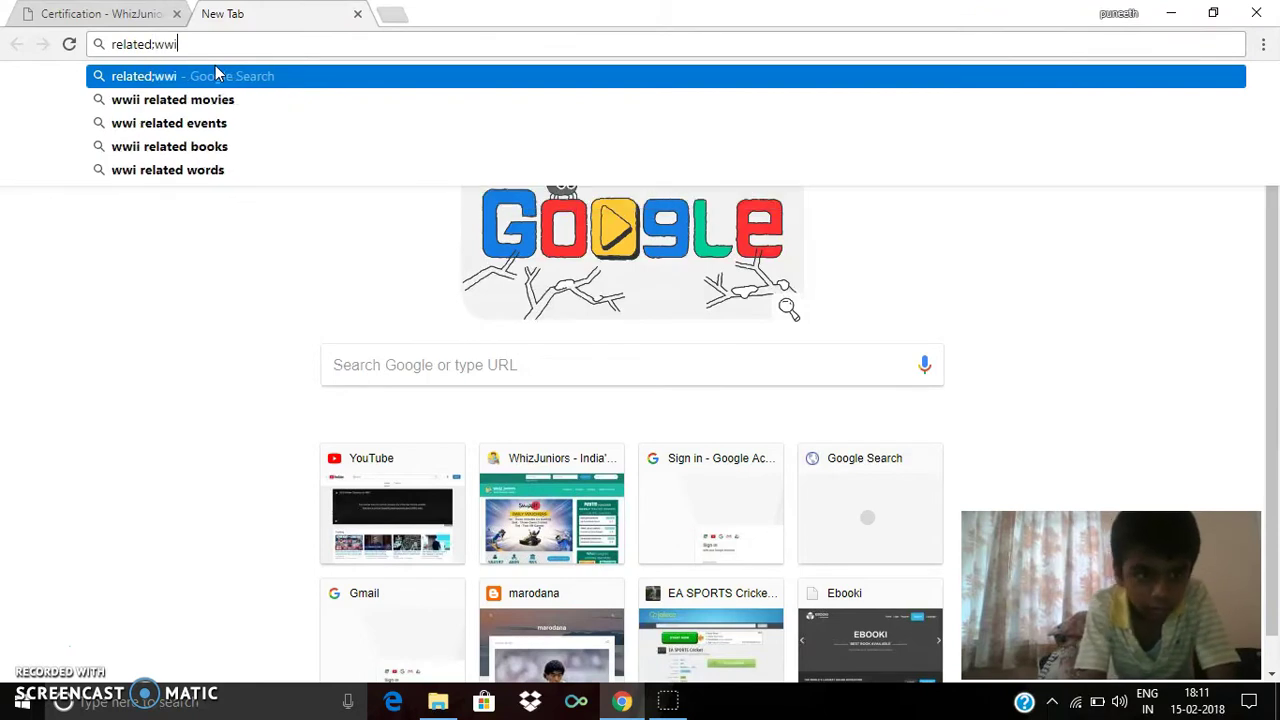
key("BackSpace")
type("w")
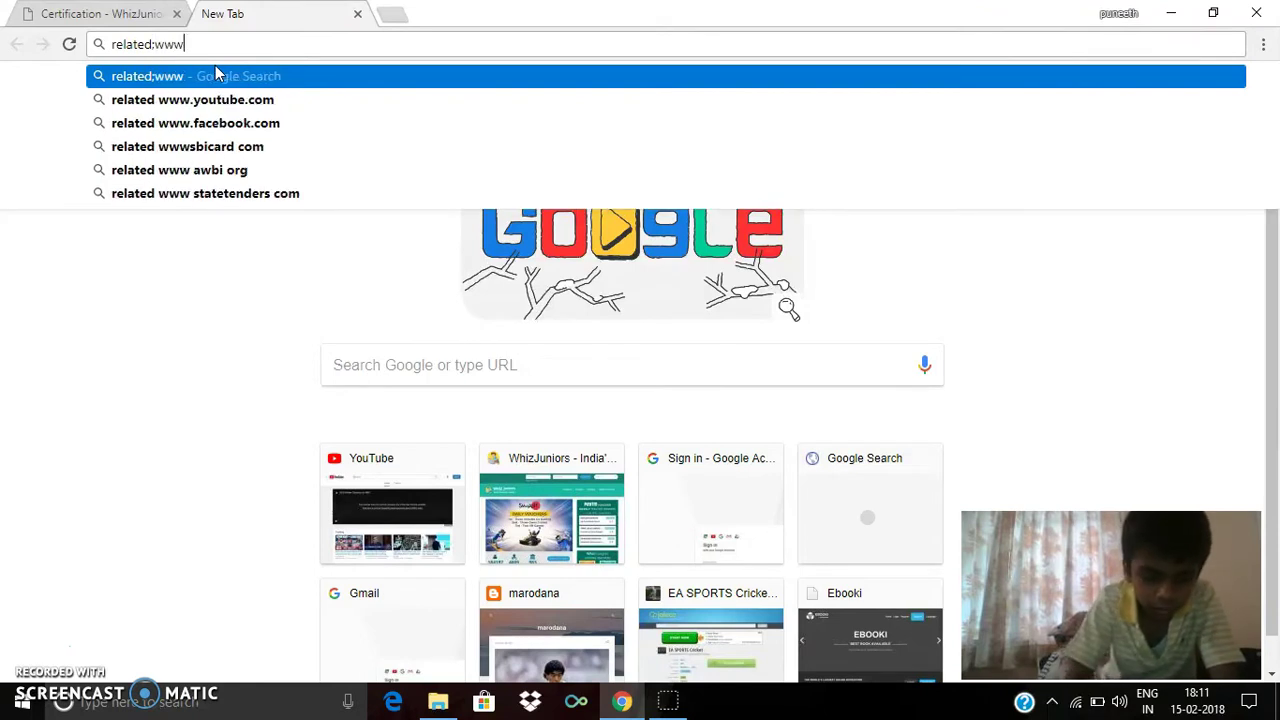
type(".yout")
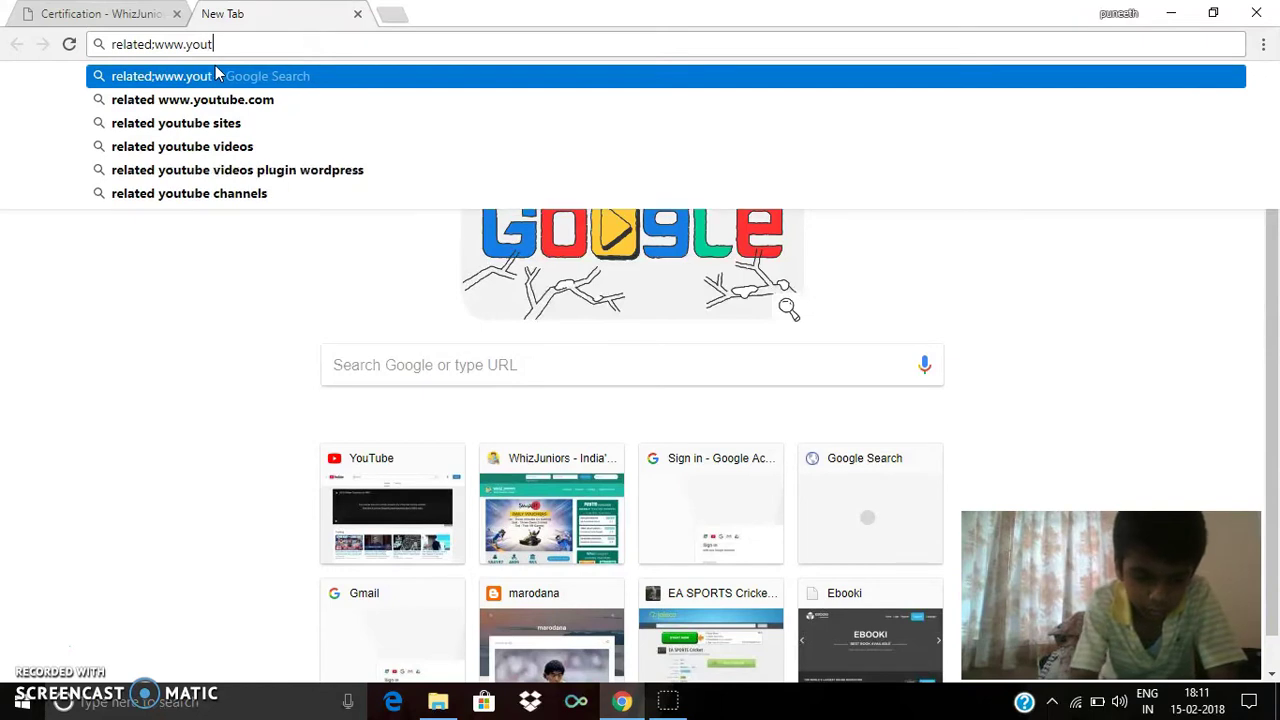
type("ub")
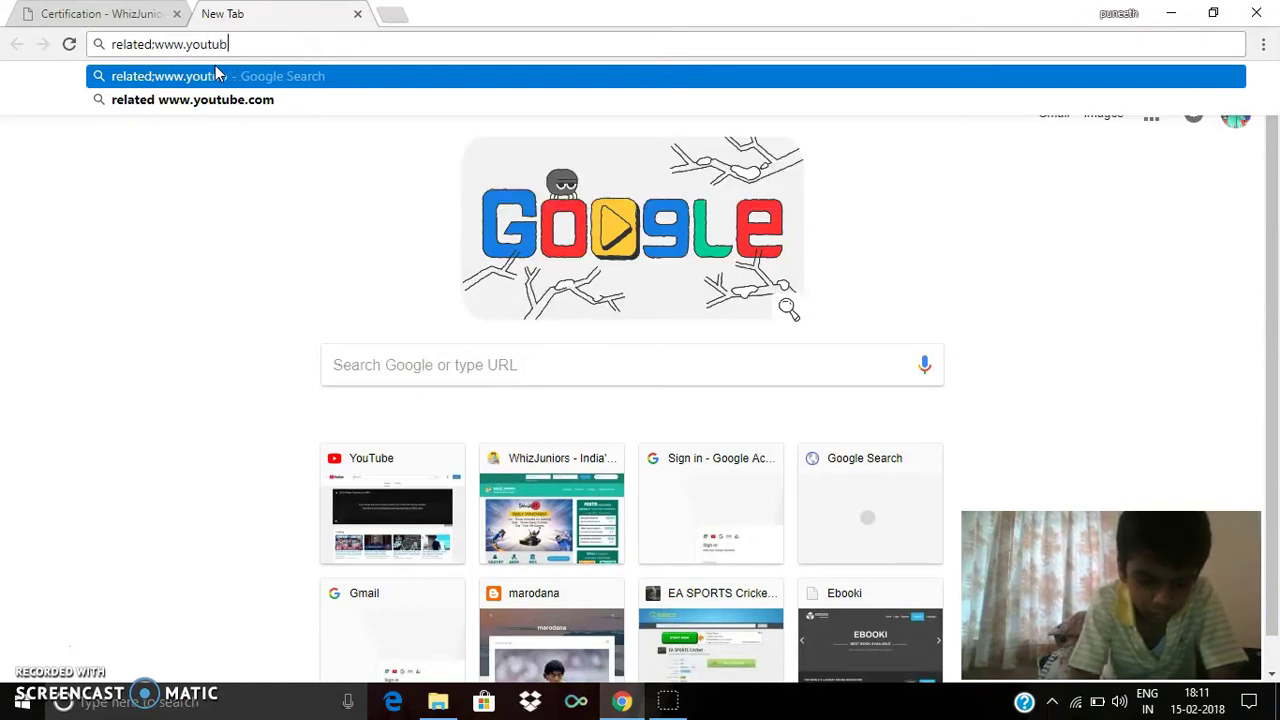
type("e ")
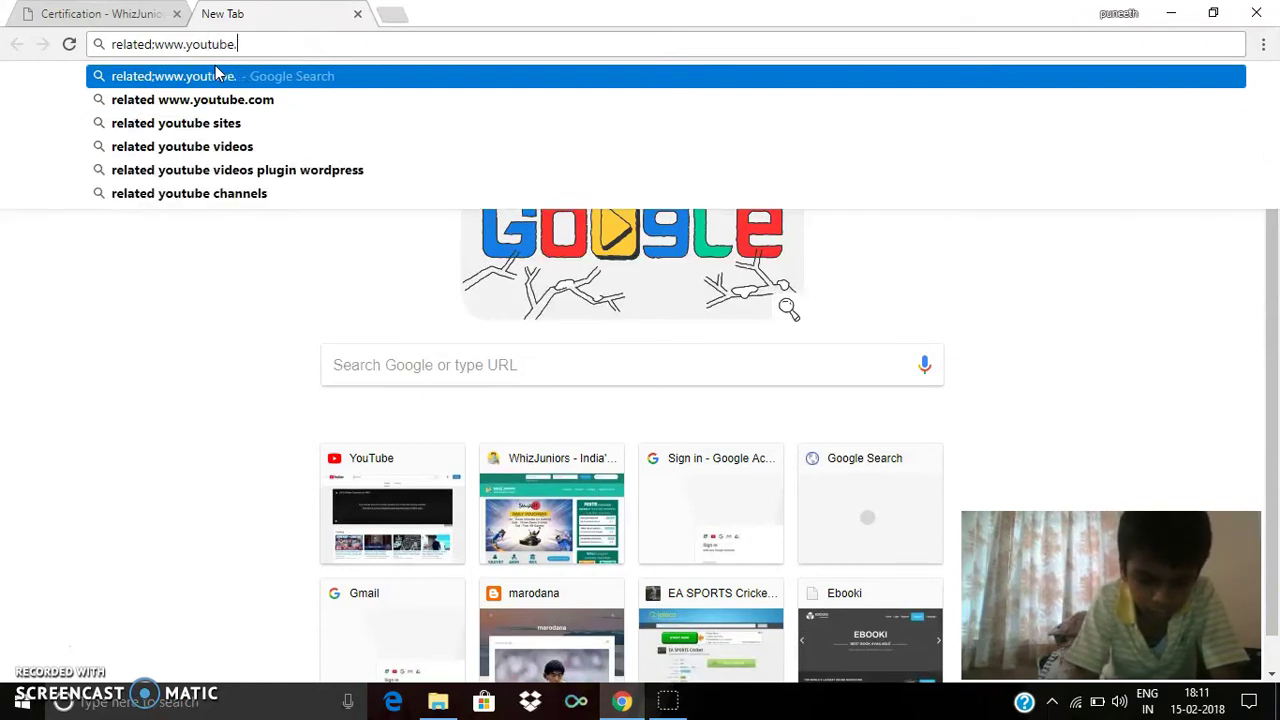
type("com")
key("Return")
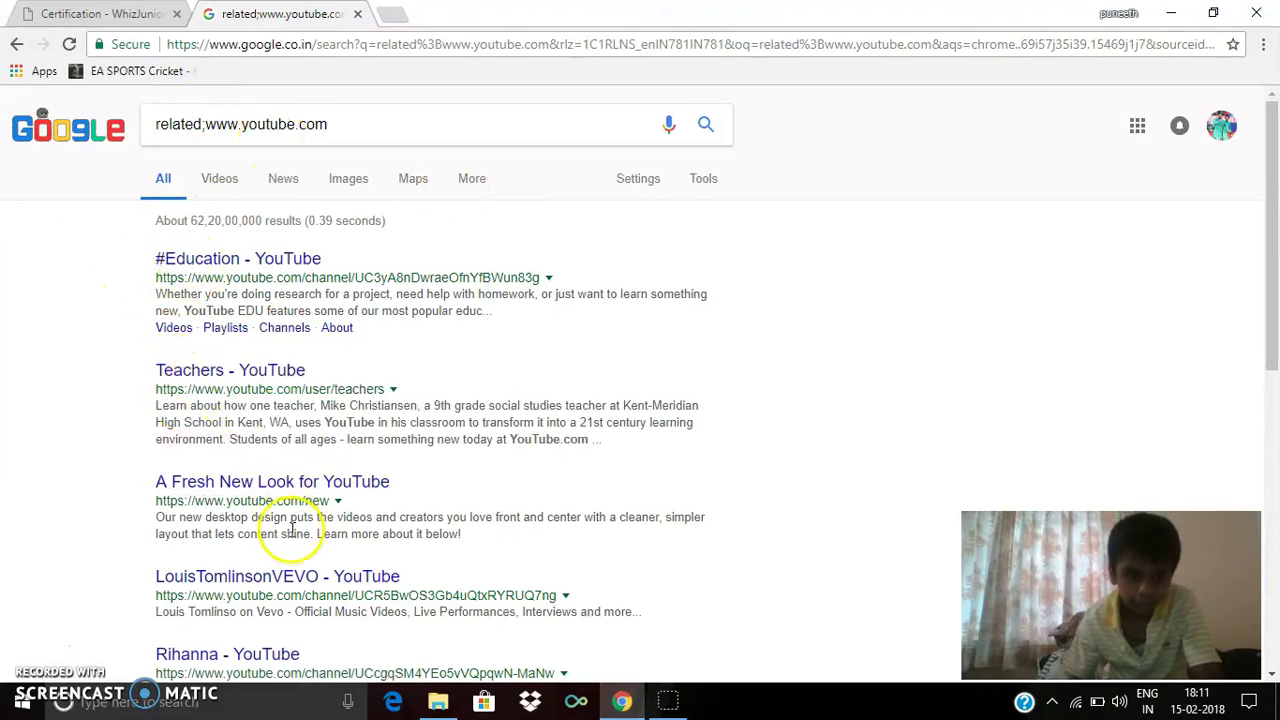
scroll(291, 530, "down", 3)
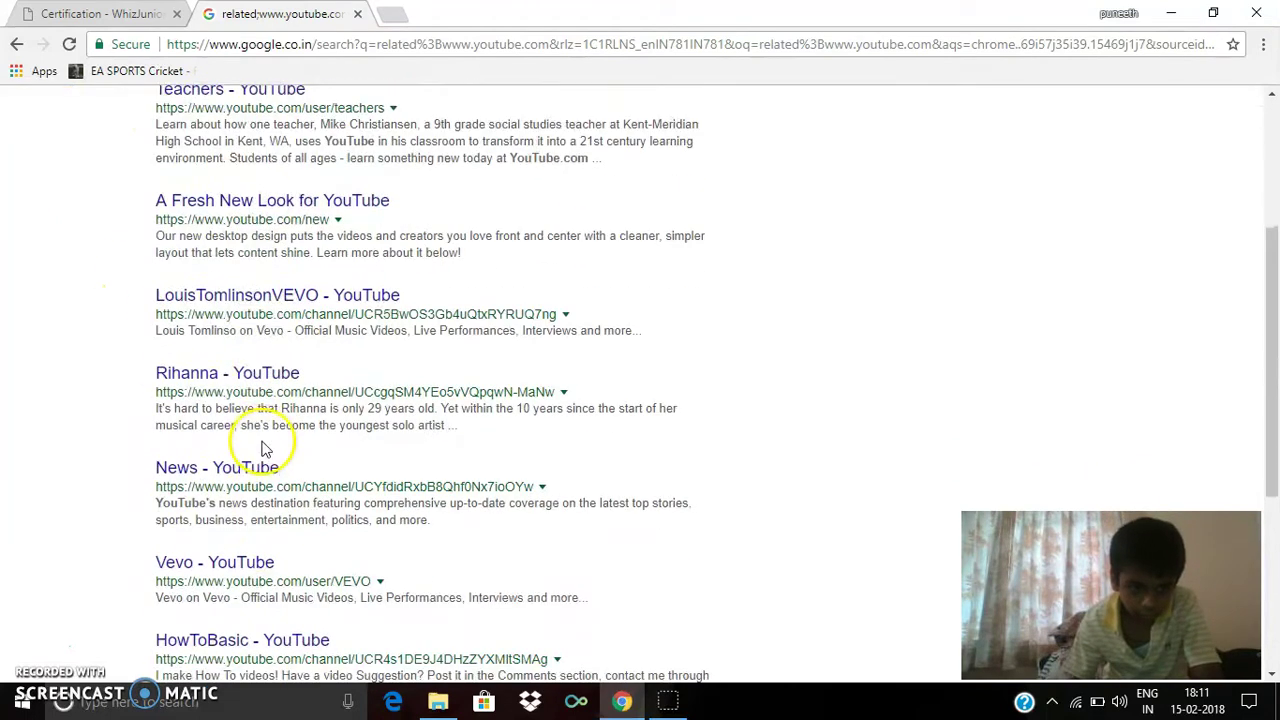
scroll(268, 470, "down", 1)
scroll(300, 505, "down", 1)
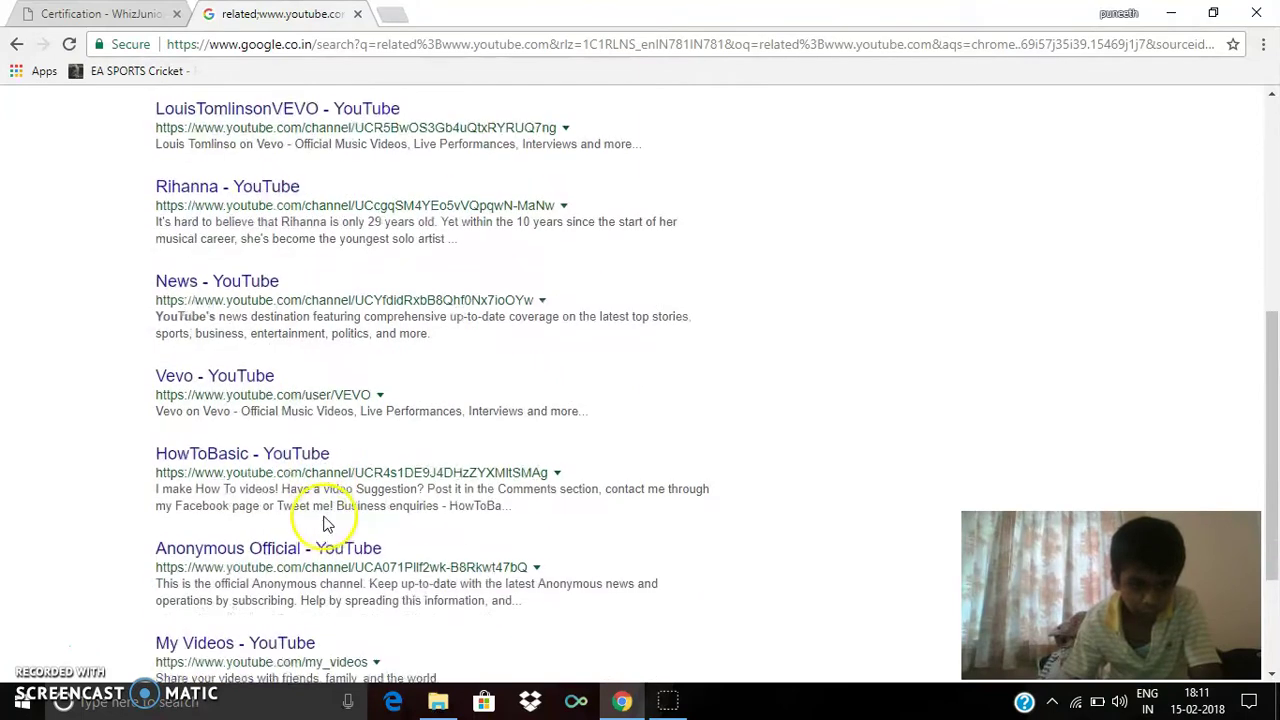
scroll(300, 522, "down", 1)
scroll(303, 522, "up", 4)
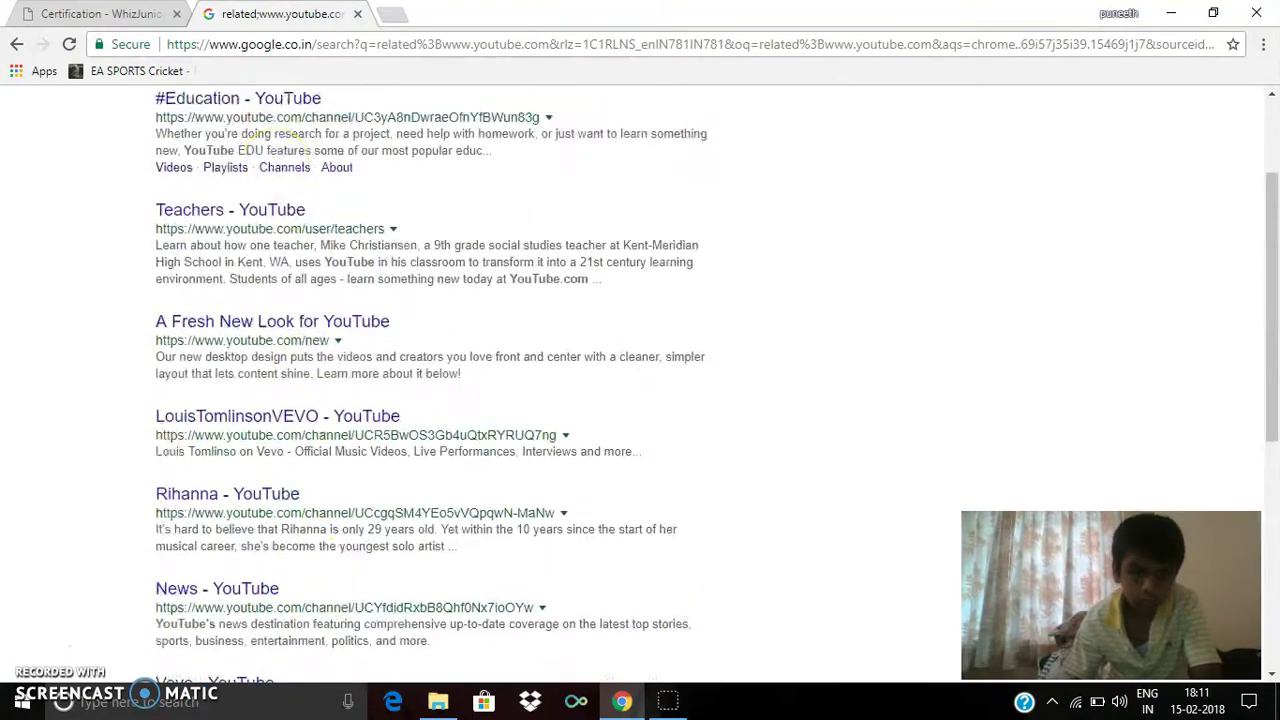
scroll(337, 430, "up", 2)
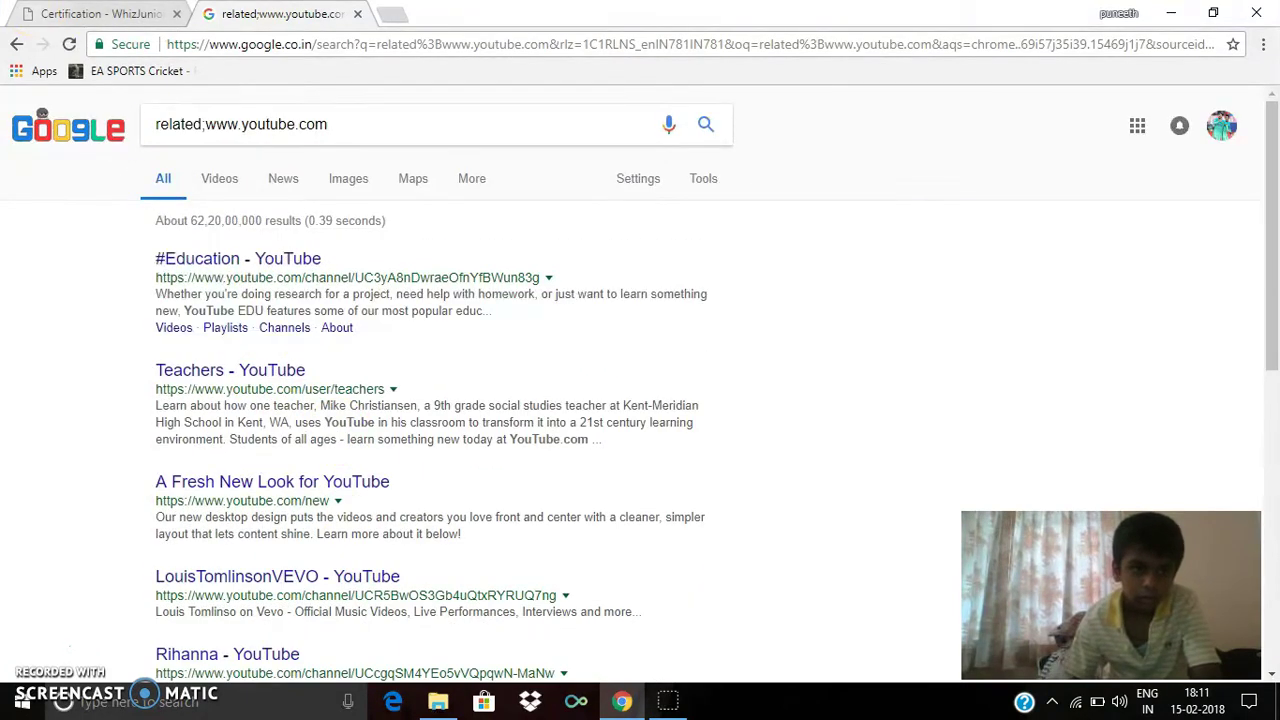
Step: Replace the old query with an exact-phrase search for "fc b"
key("ctrl+shift+Tab")
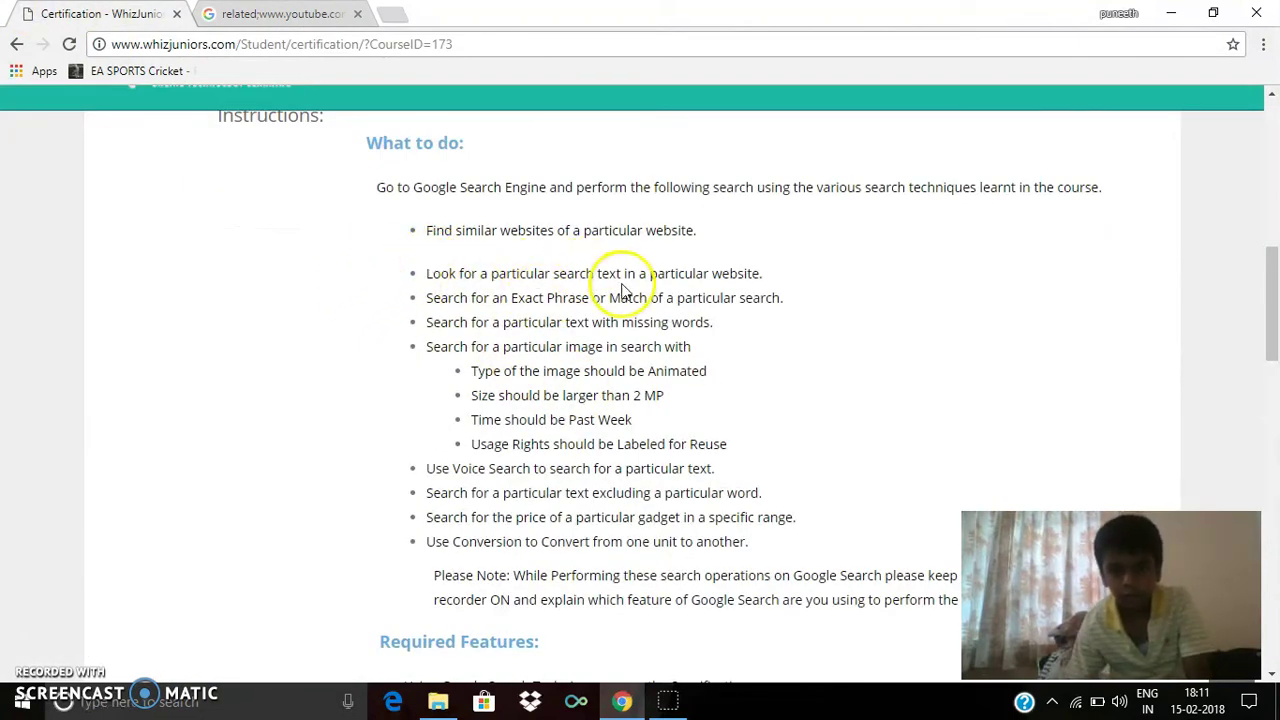
left_click(203, 13)
left_click(340, 128)
key("BackSpace")
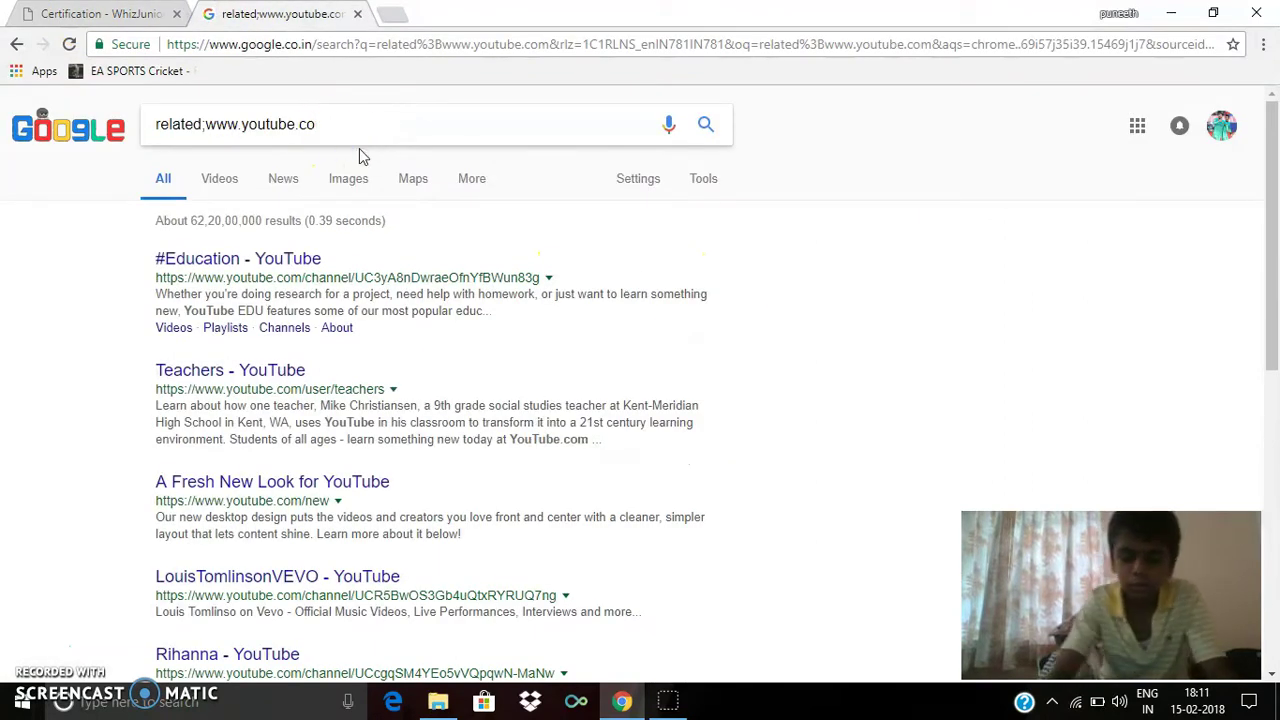
key("BackSpace")
key("BackSpace")
key("BackSpace")
key("BackSpace")
key("BackSpace")
key("BackSpace")
key("BackSpace")
key("BackSpace")
key("BackSpace")
key("BackSpace")
key("BackSpace")
key("BackSpace")
key("BackSpace")
key("BackSpace")
key("BackSpace")
key("BackSpace")
key("BackSpace")
key("BackSpace")
key("BackSpace")
key("BackSpace")
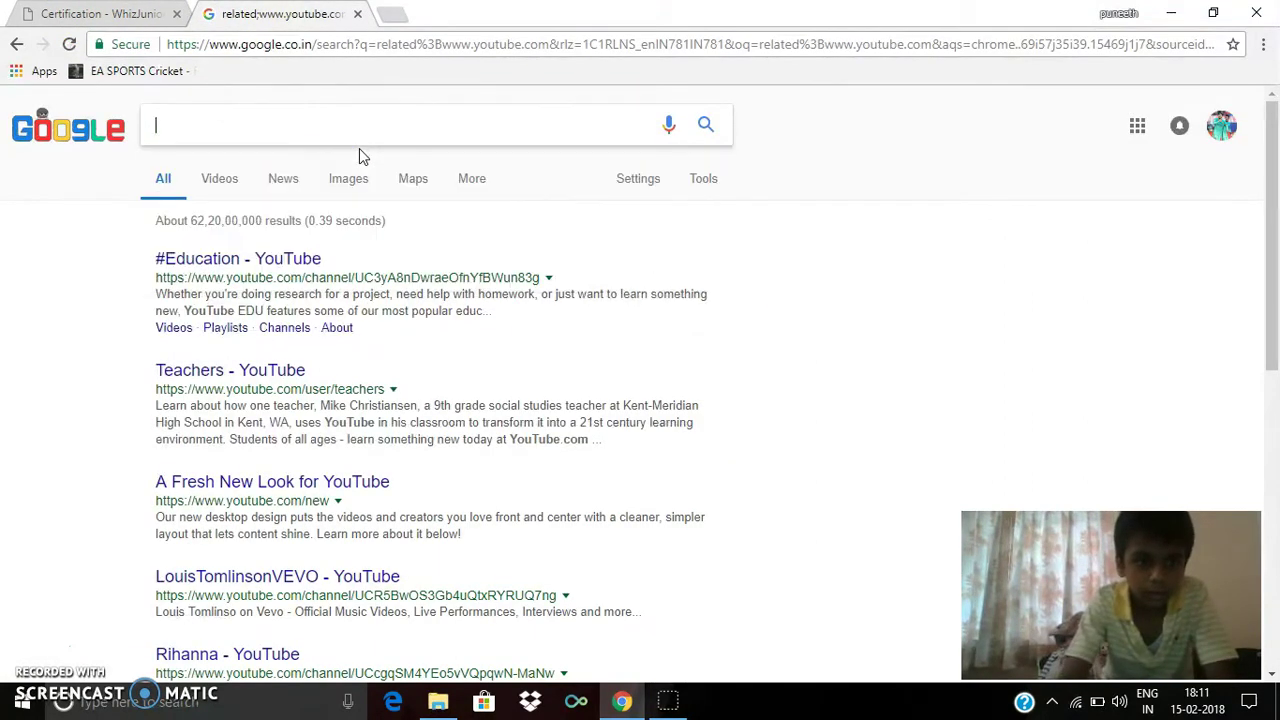
type("\"")
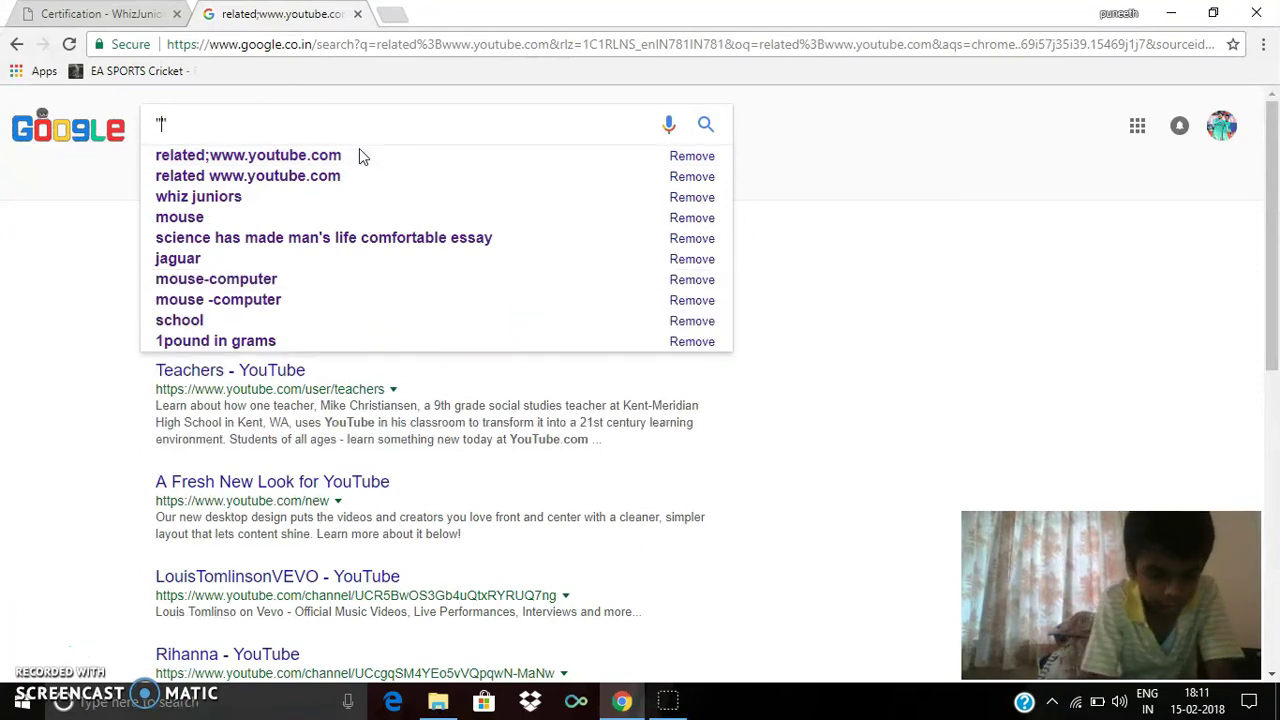
type("fc b\"")
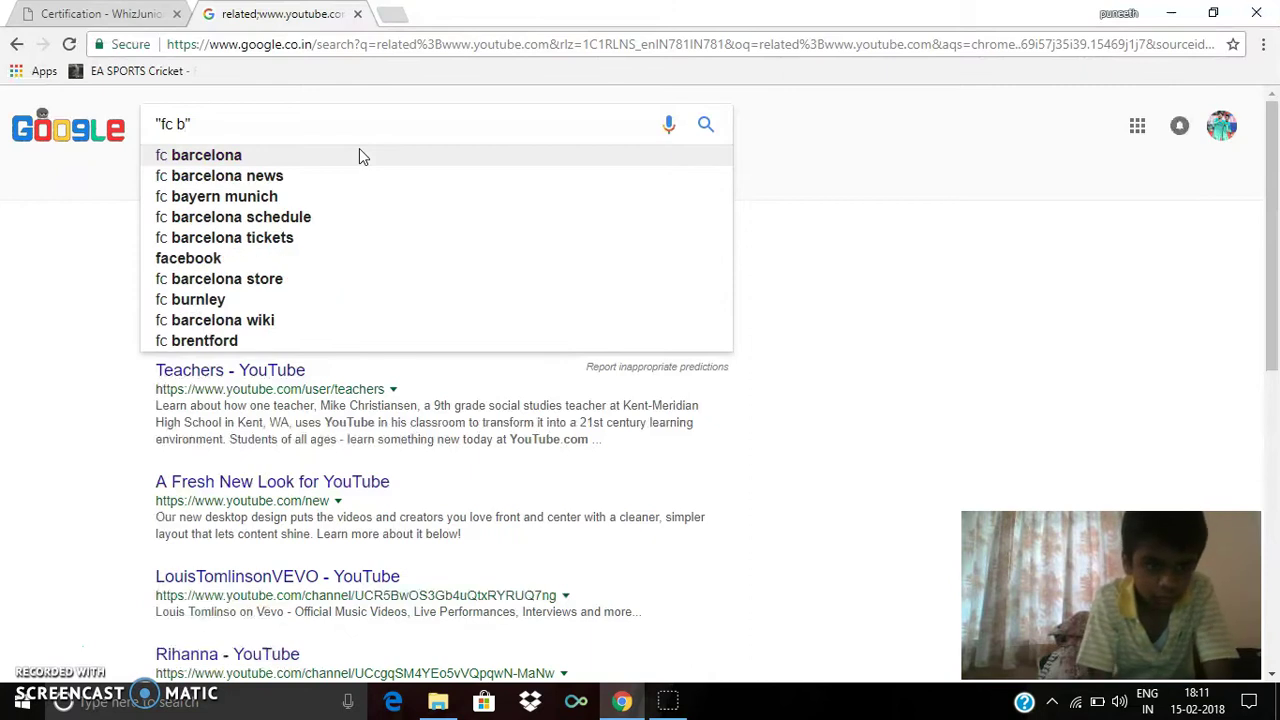
key("Return")
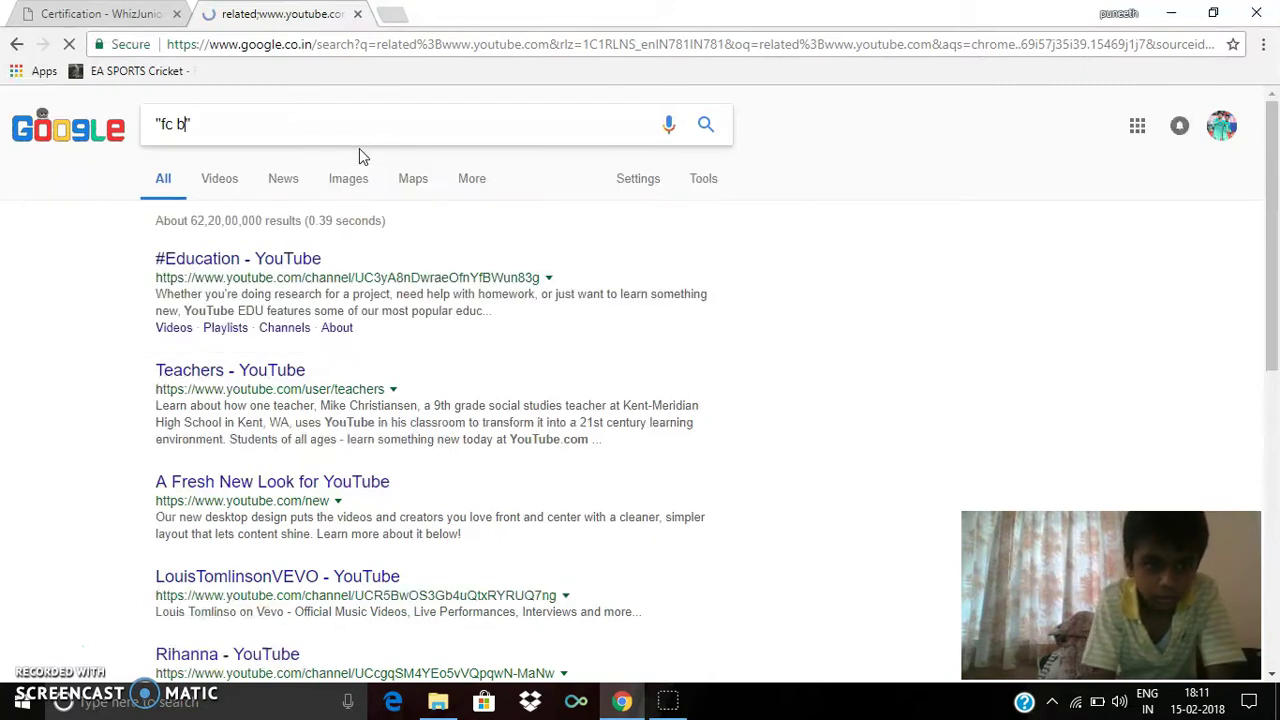
Step: Extend the phrase to "fc barcelona", search it, and return to the certification instructions
left_click(249, 131)
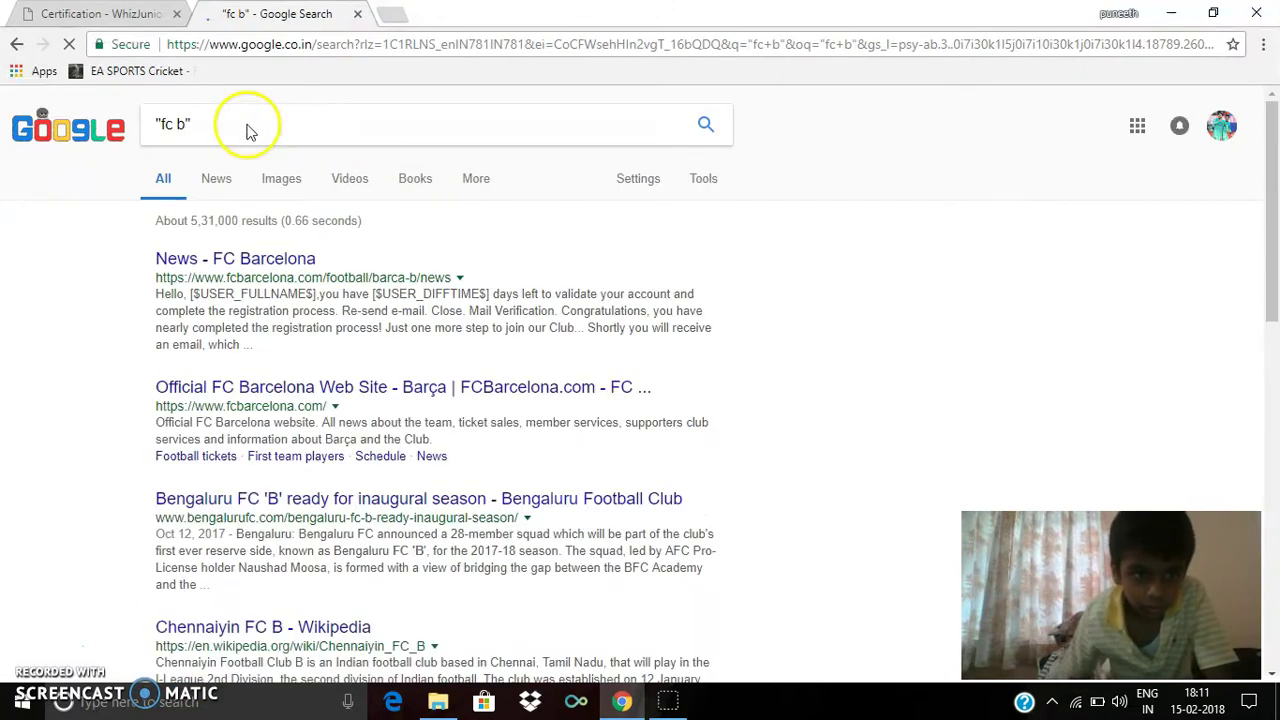
left_click(184, 121)
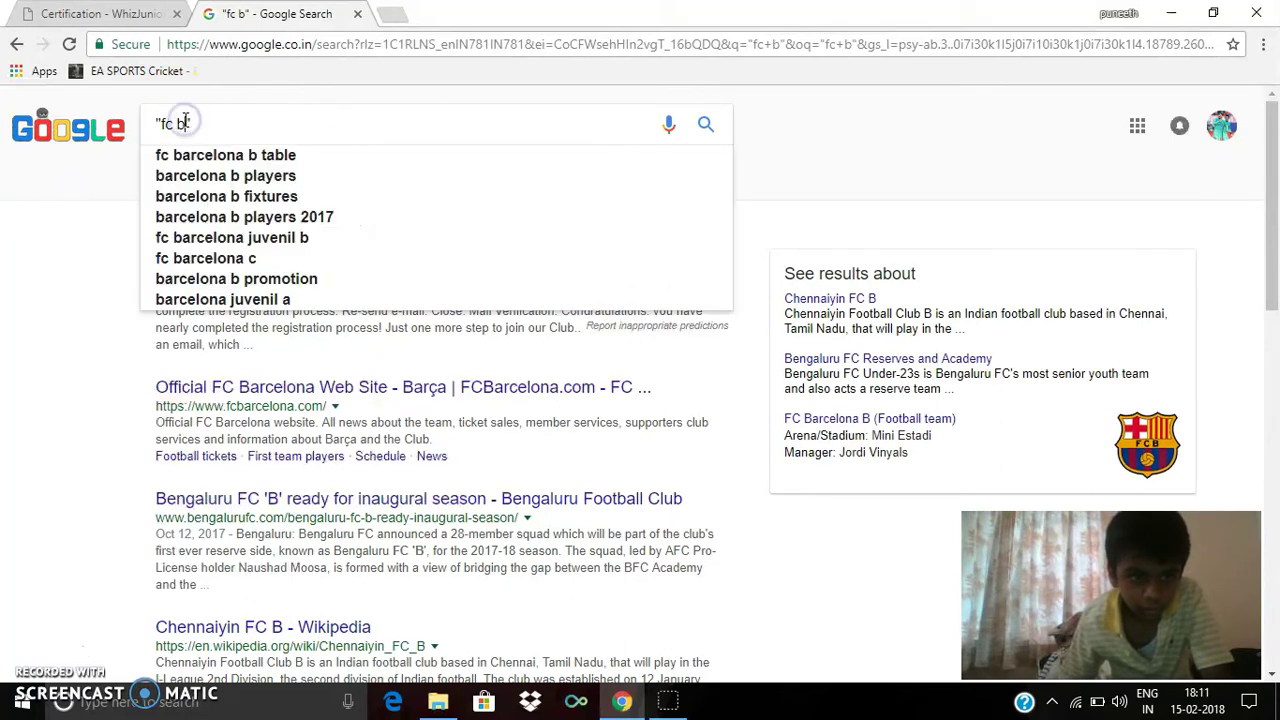
type("arcel")
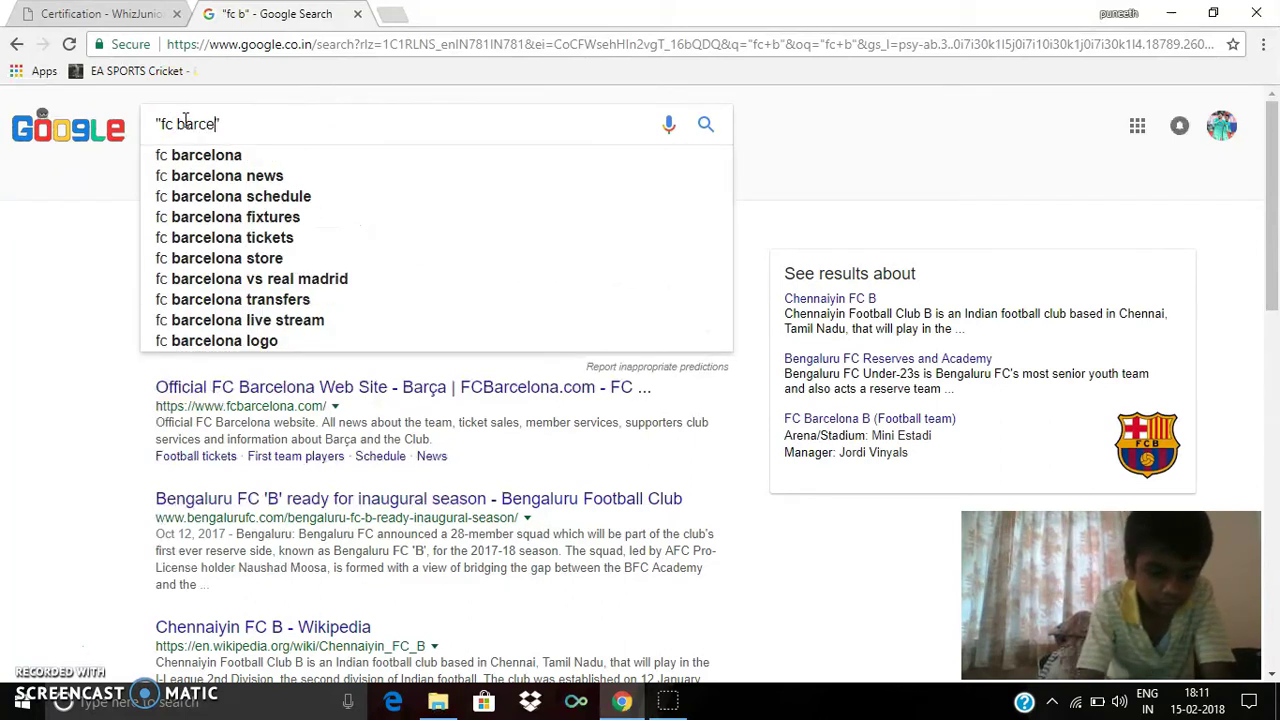
type("ona")
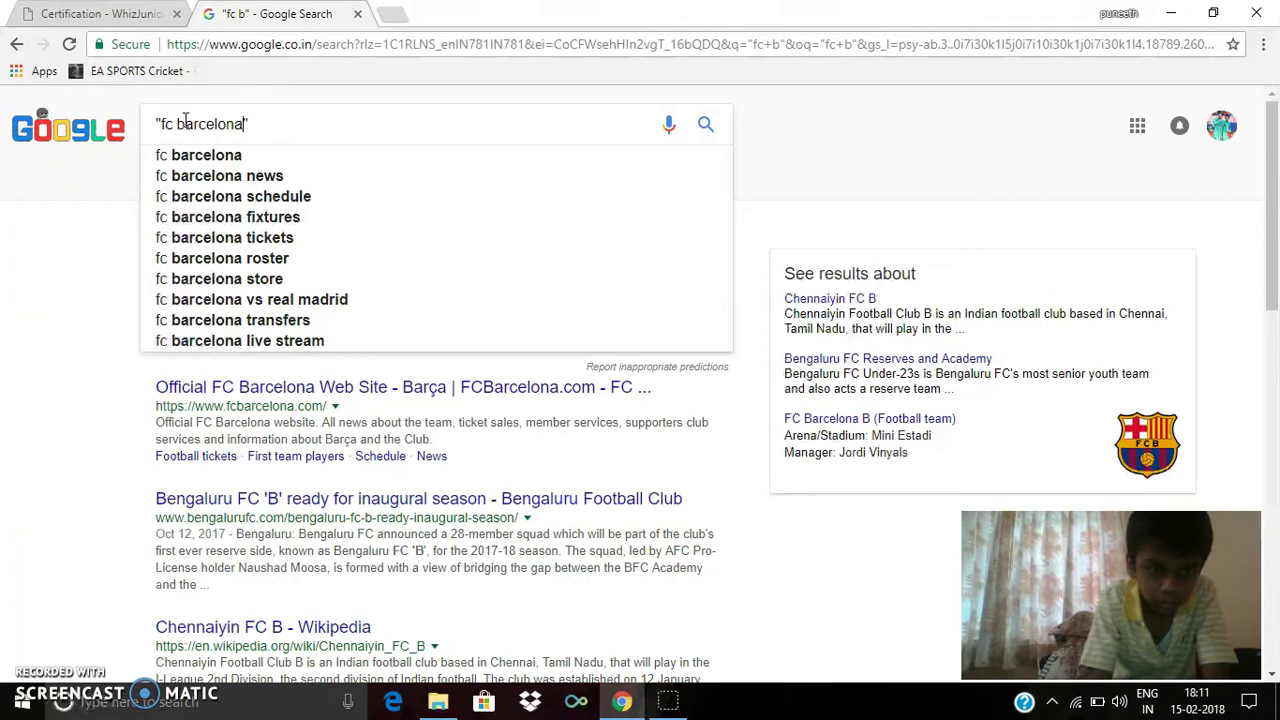
type("\"")
key("Return")
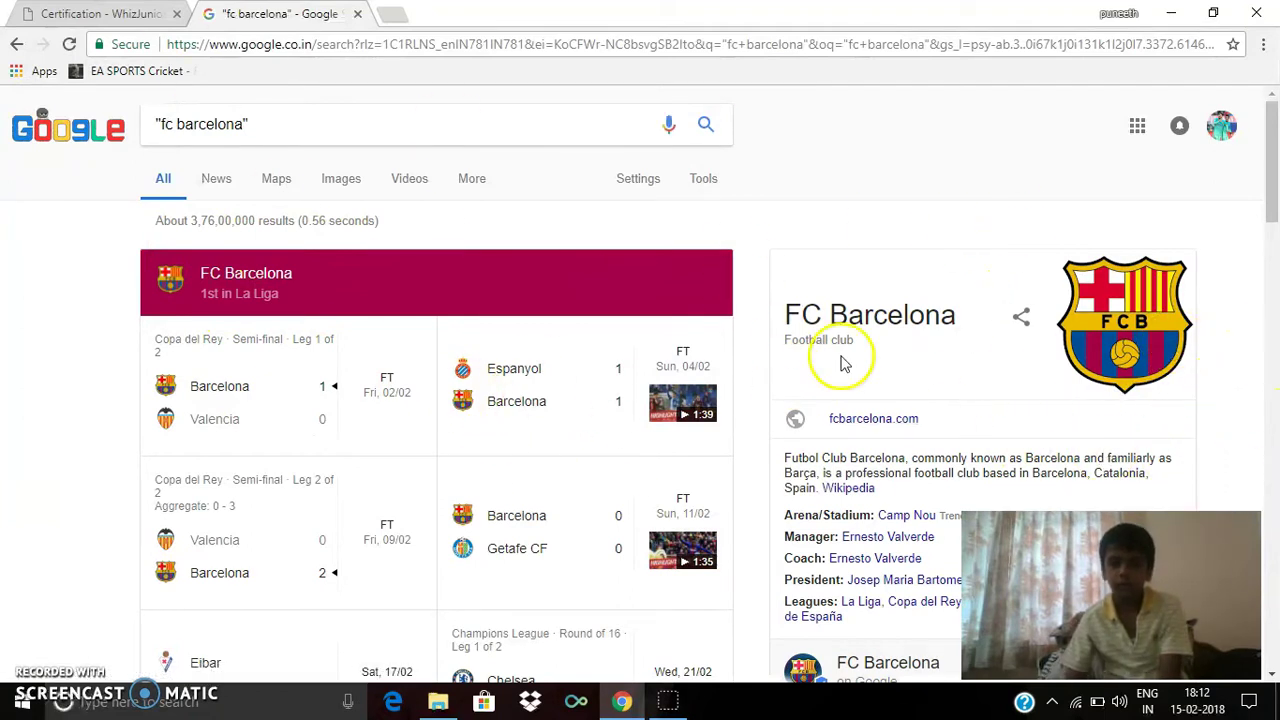
left_click(100, 14)
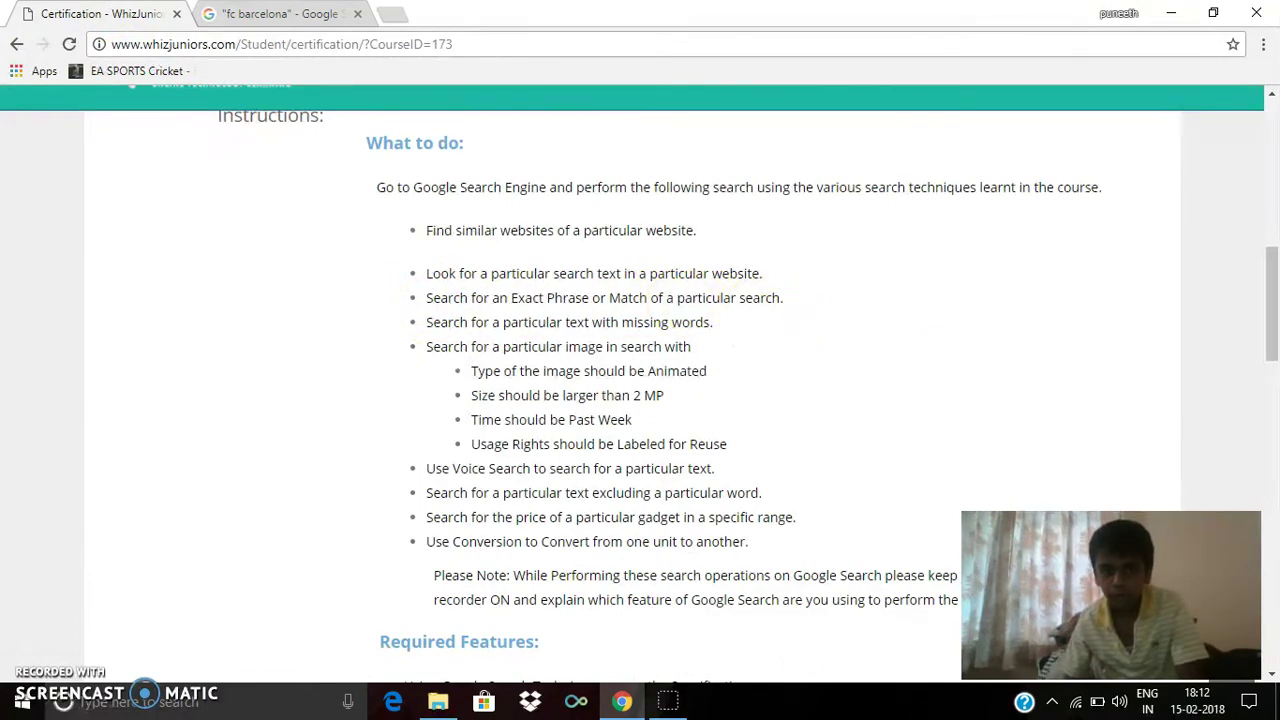
left_click(215, 20)
left_click(253, 124)
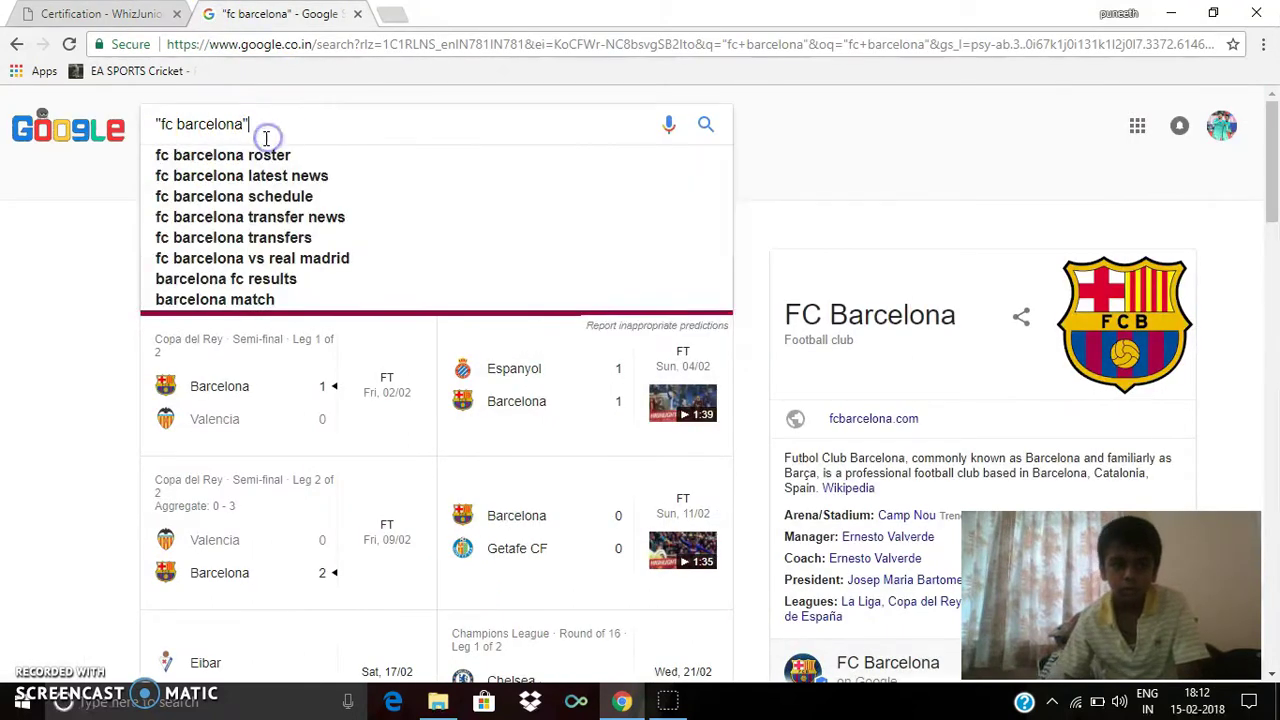
key("BackSpace")
key("BackSpace")
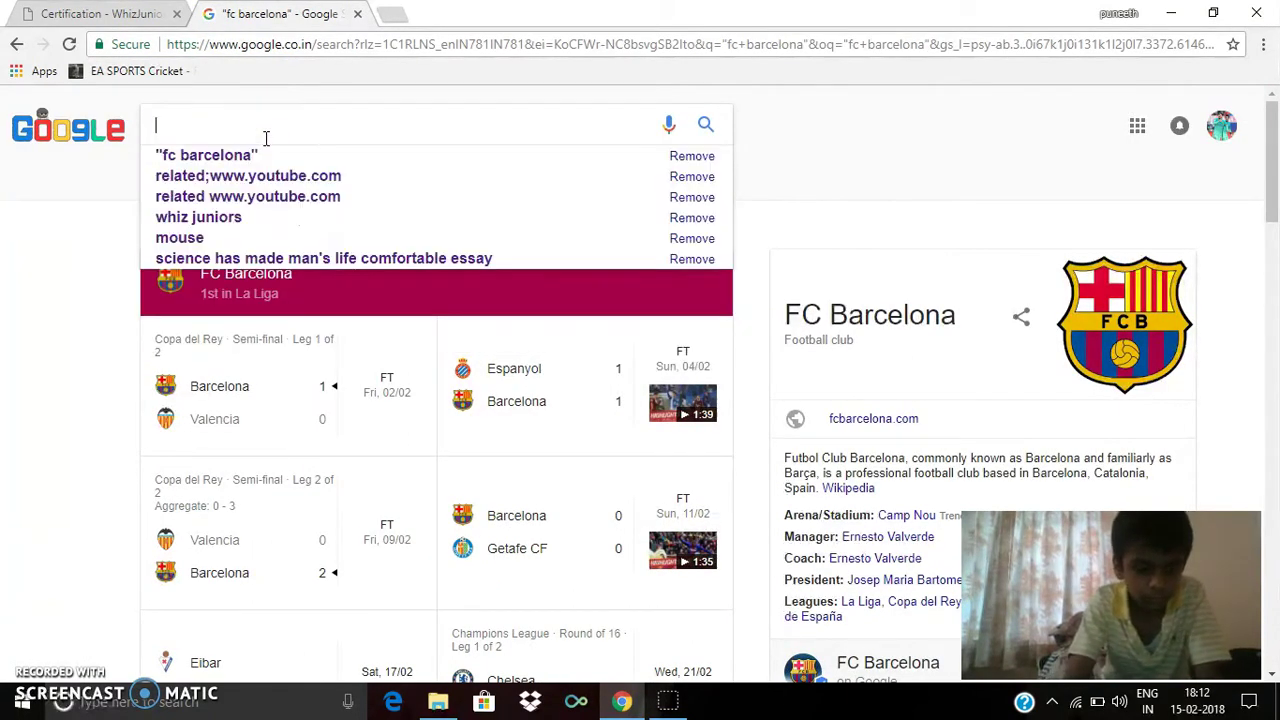
type("site")
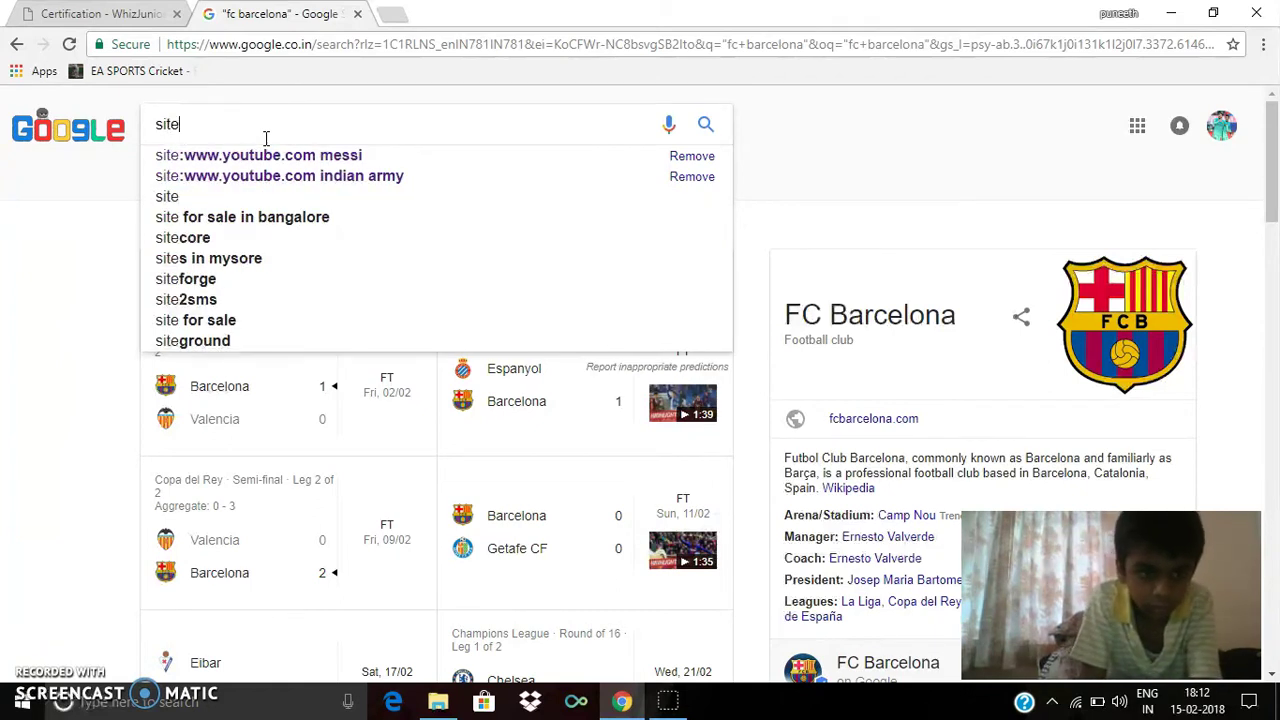
type(":")
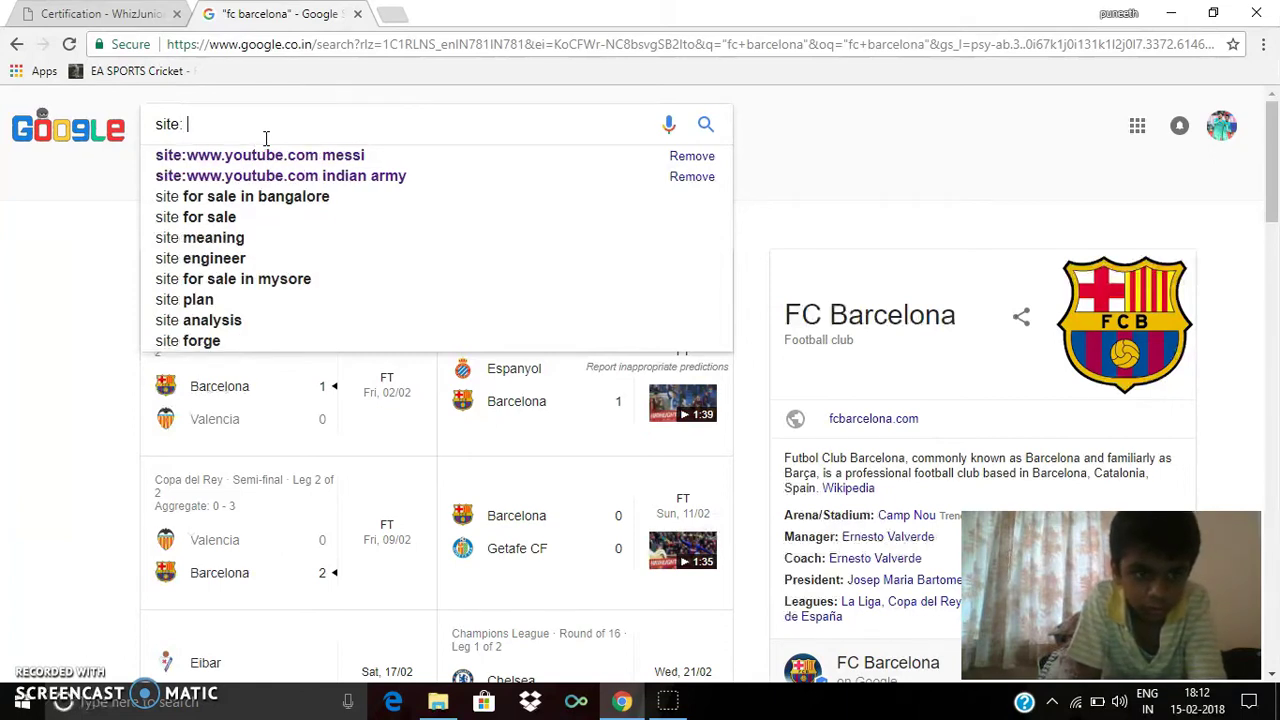
key("Down")
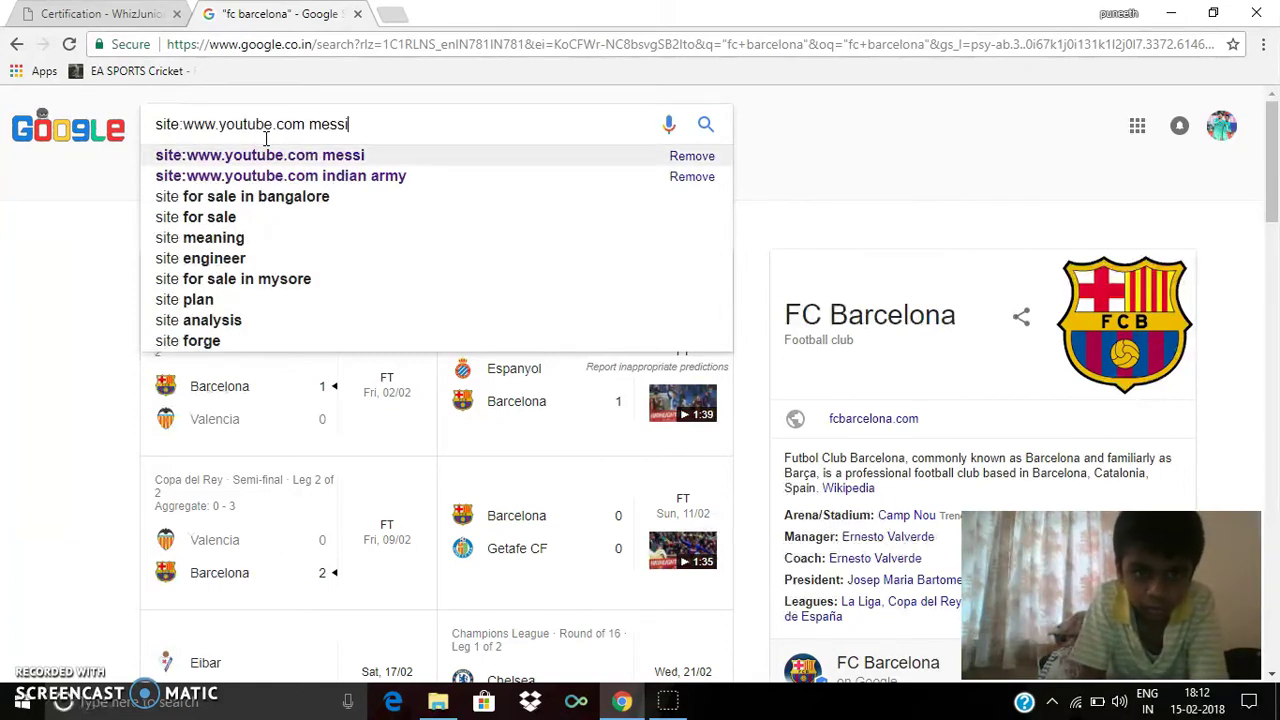
key("Return")
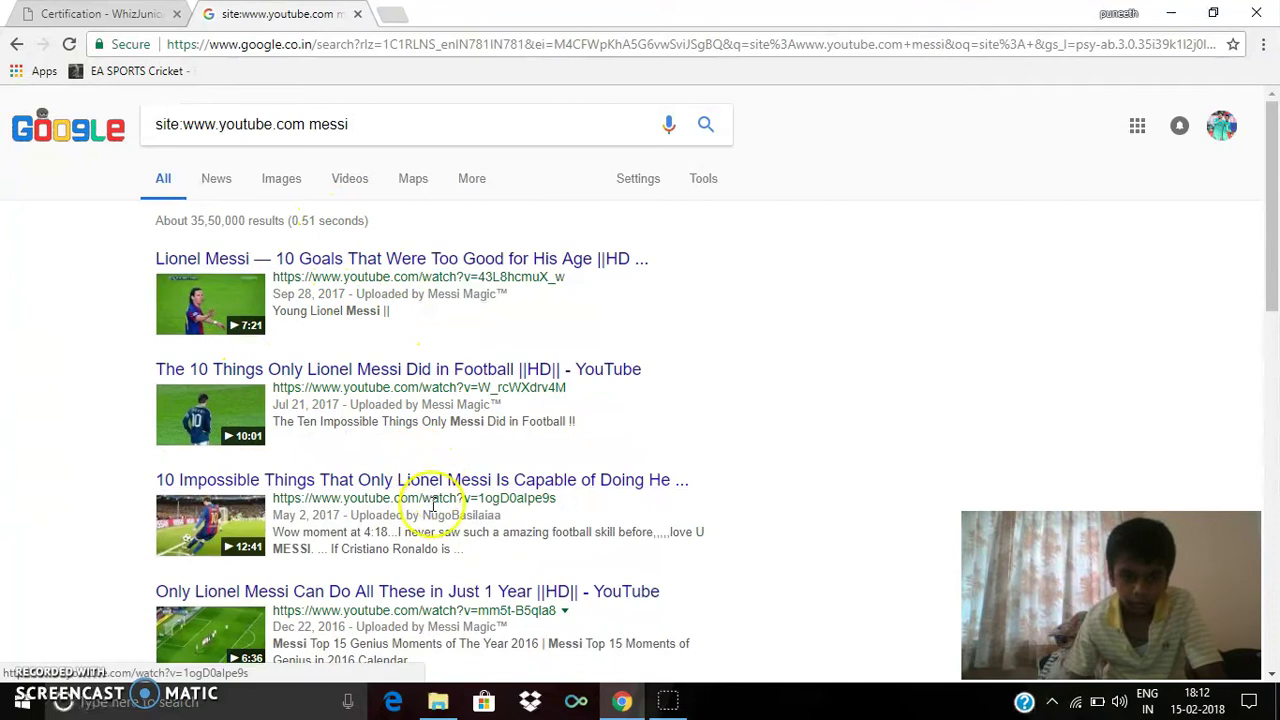
Step: Browse the YouTube-only Messi videos, then return to the certification instructions
scroll(430, 590, "down", 3)
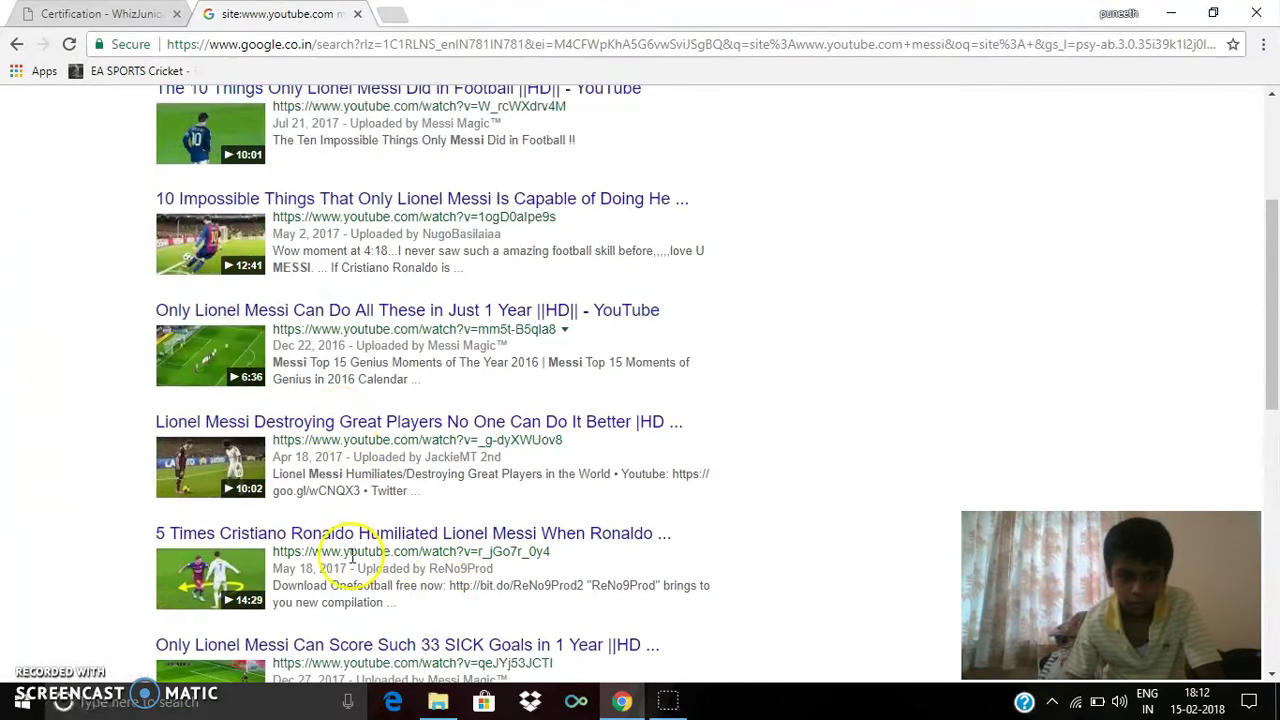
scroll(380, 483, "up", 3)
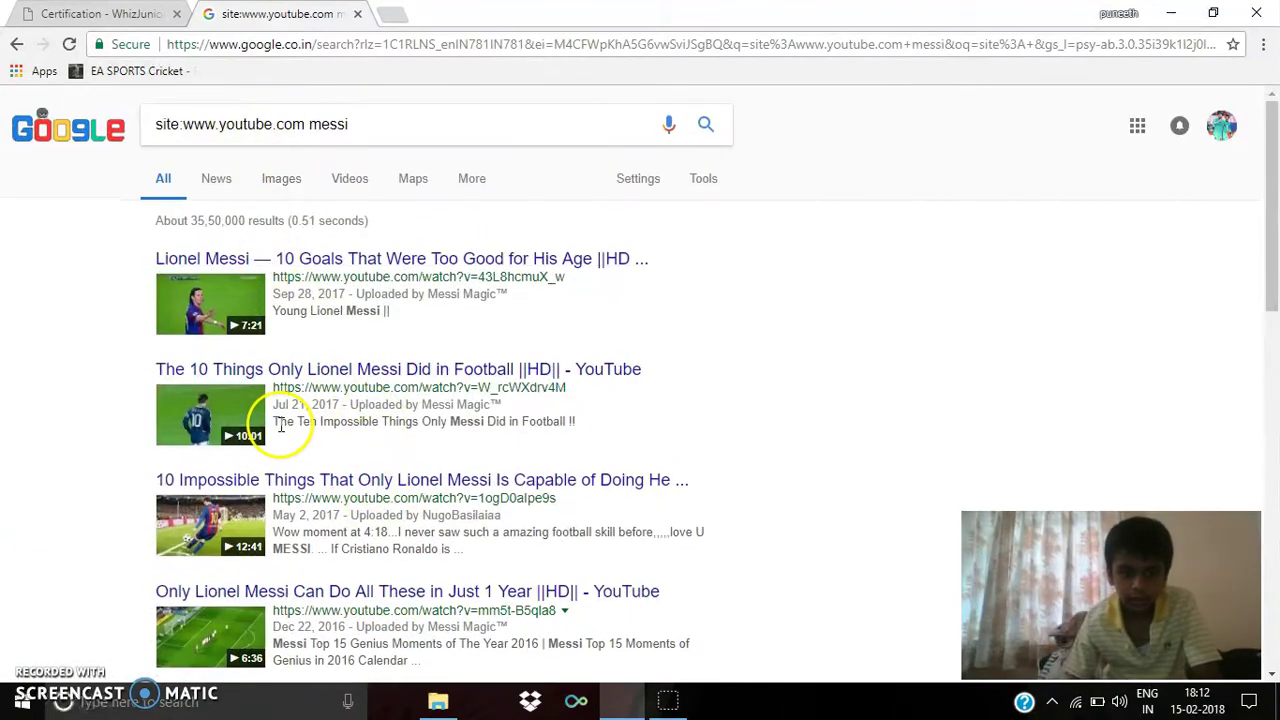
scroll(280, 424, "down", 2)
scroll(285, 420, "down", 6)
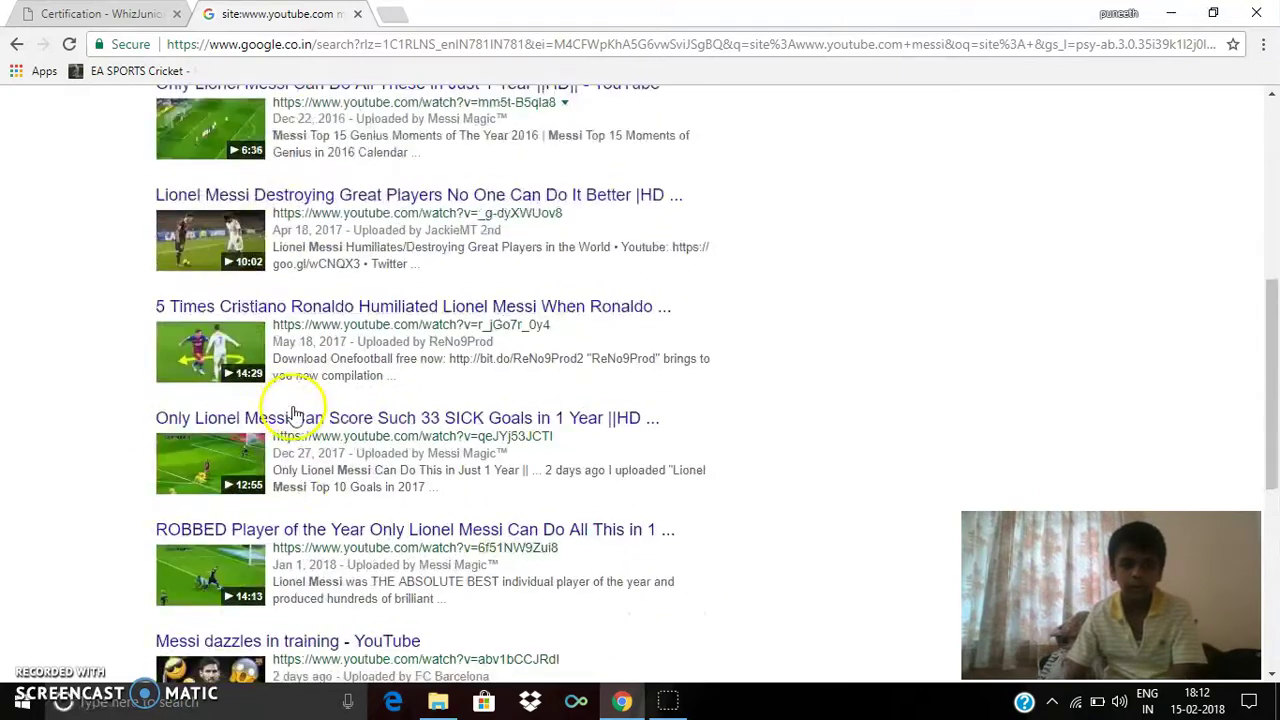
scroll(296, 418, "down", 1)
scroll(288, 435, "up", 9)
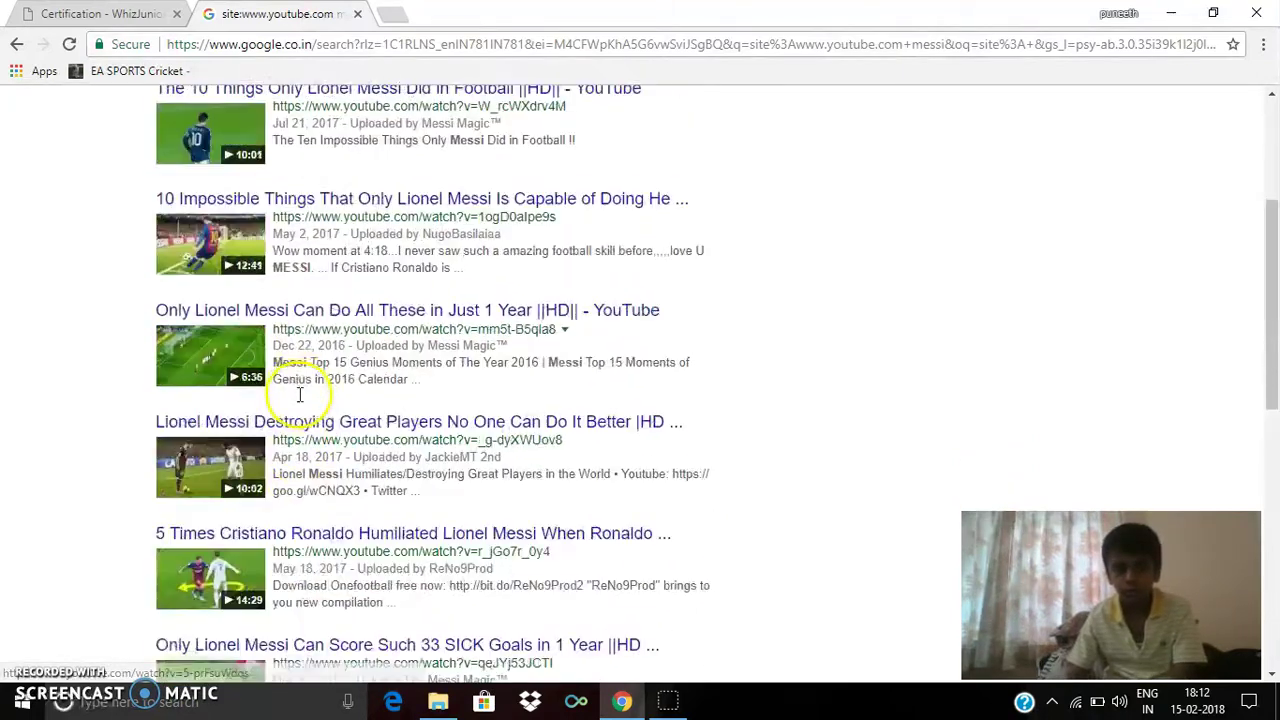
left_click(93, 12)
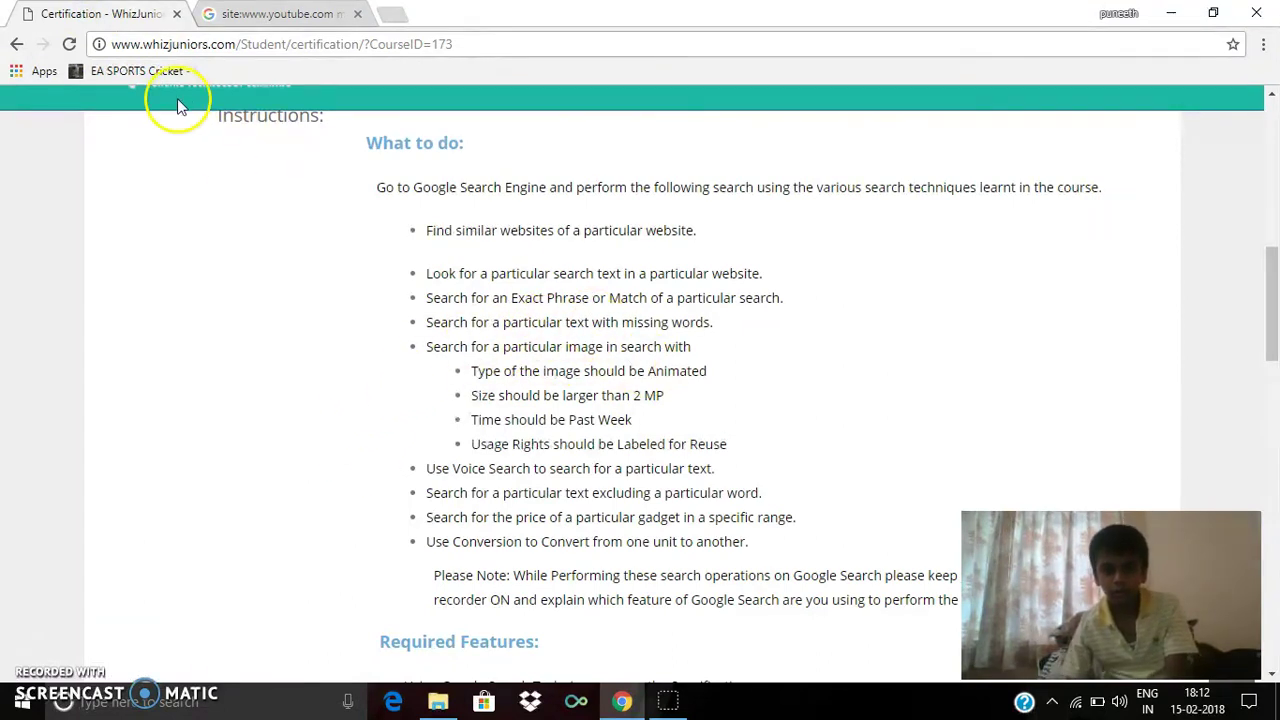
Step: Replace the Messi query with the wildcard search 'fastest * in the world'
key("ctrl+Tab")
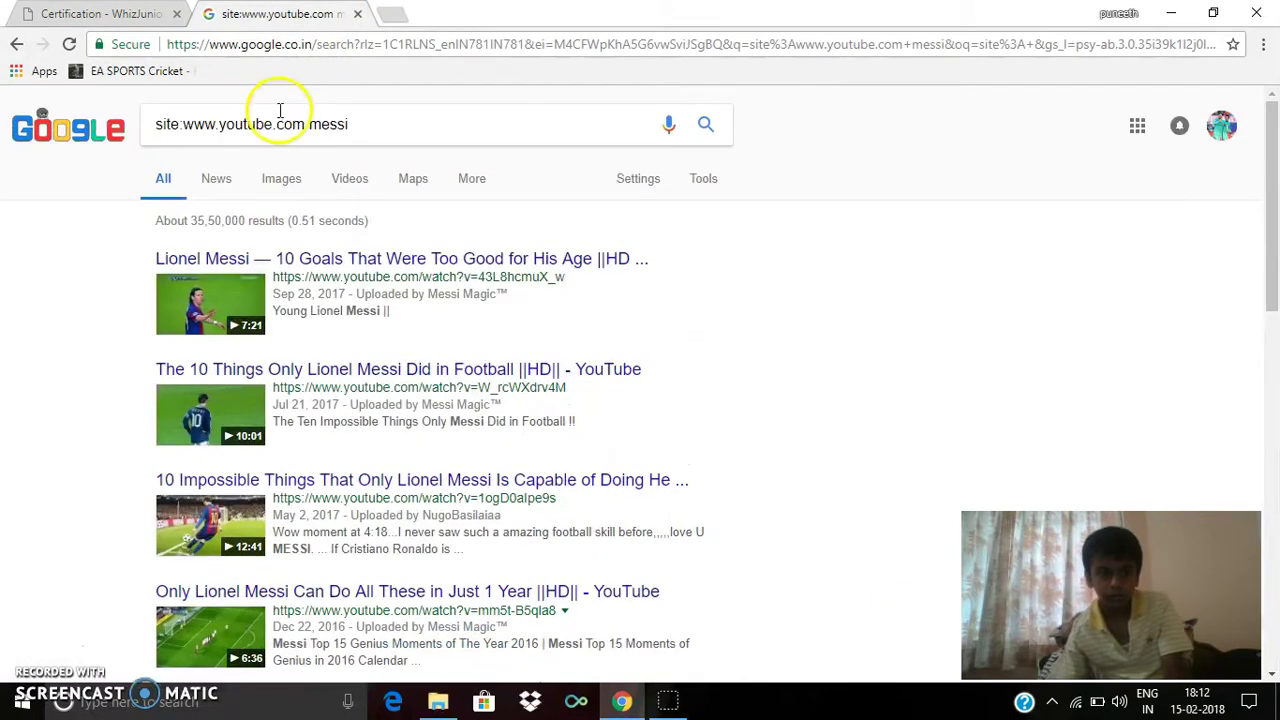
left_click(357, 126)
key("BackSpace")
key("BackSpace")
key("BackSpace")
key("BackSpace")
key("BackSpace")
key("BackSpace")
key("BackSpace")
key("BackSpace")
key("BackSpace")
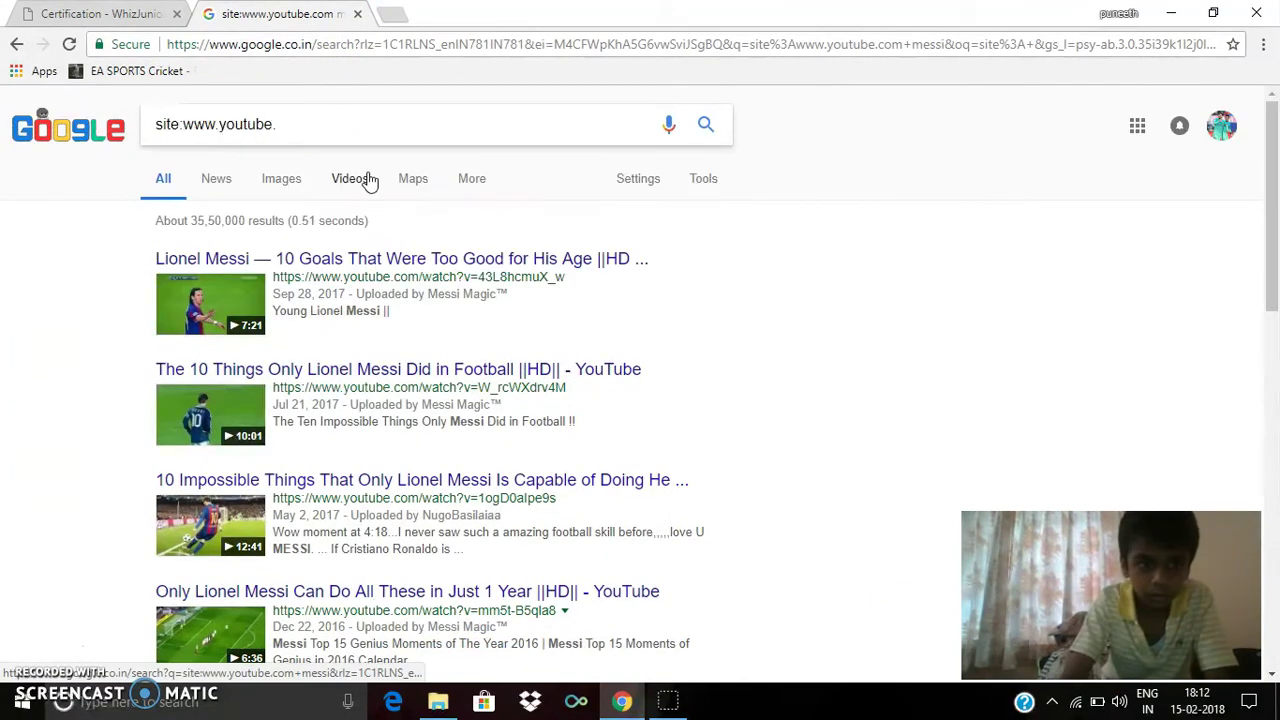
key("BackSpace")
key("BackSpace")
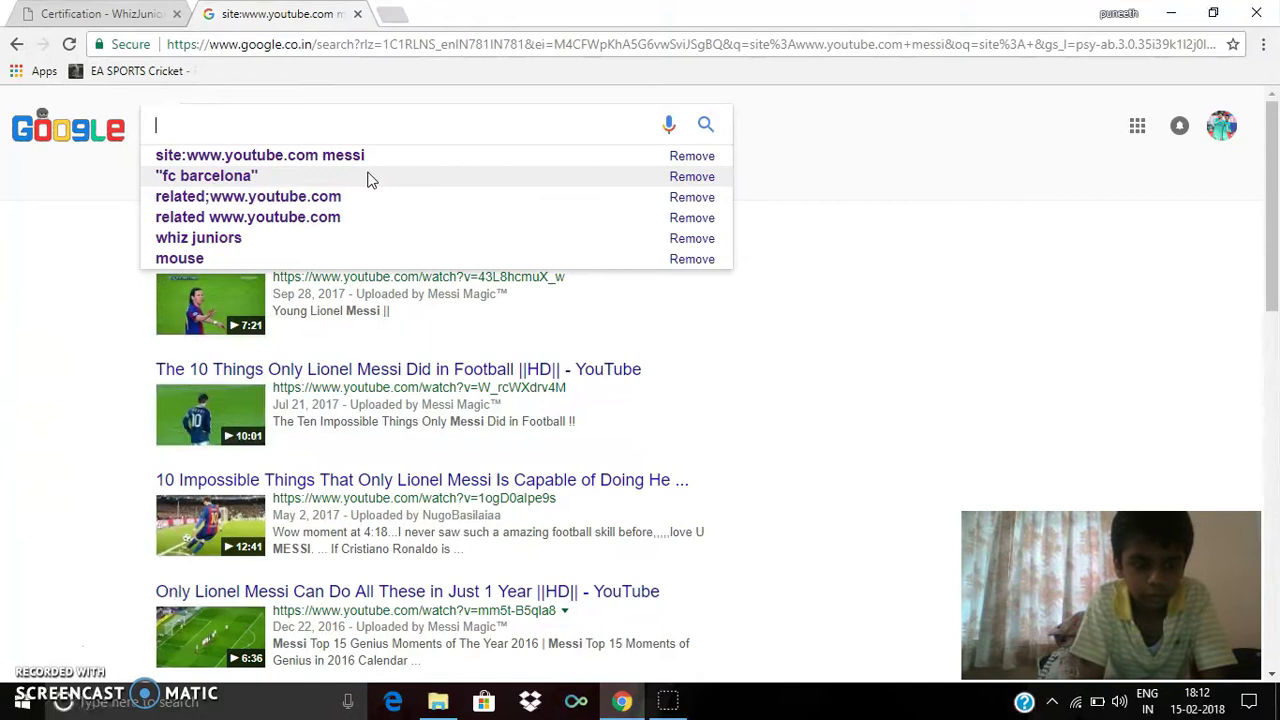
type("faste")
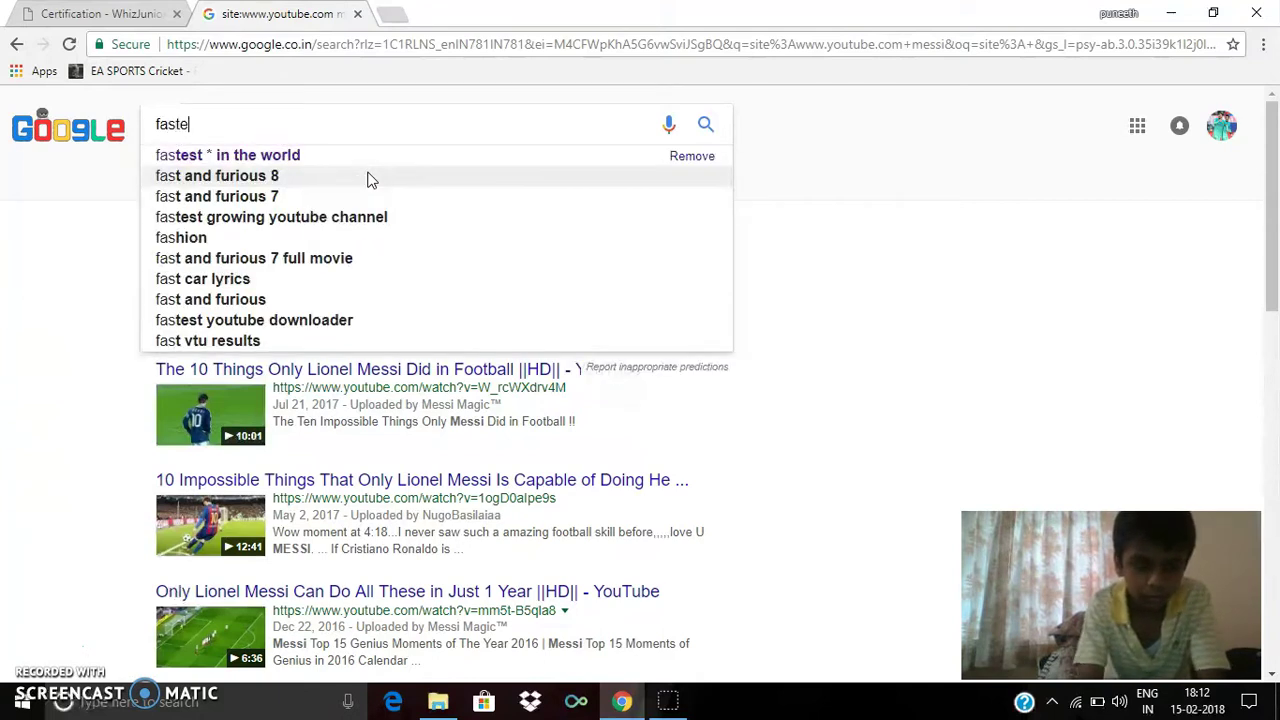
type("st")
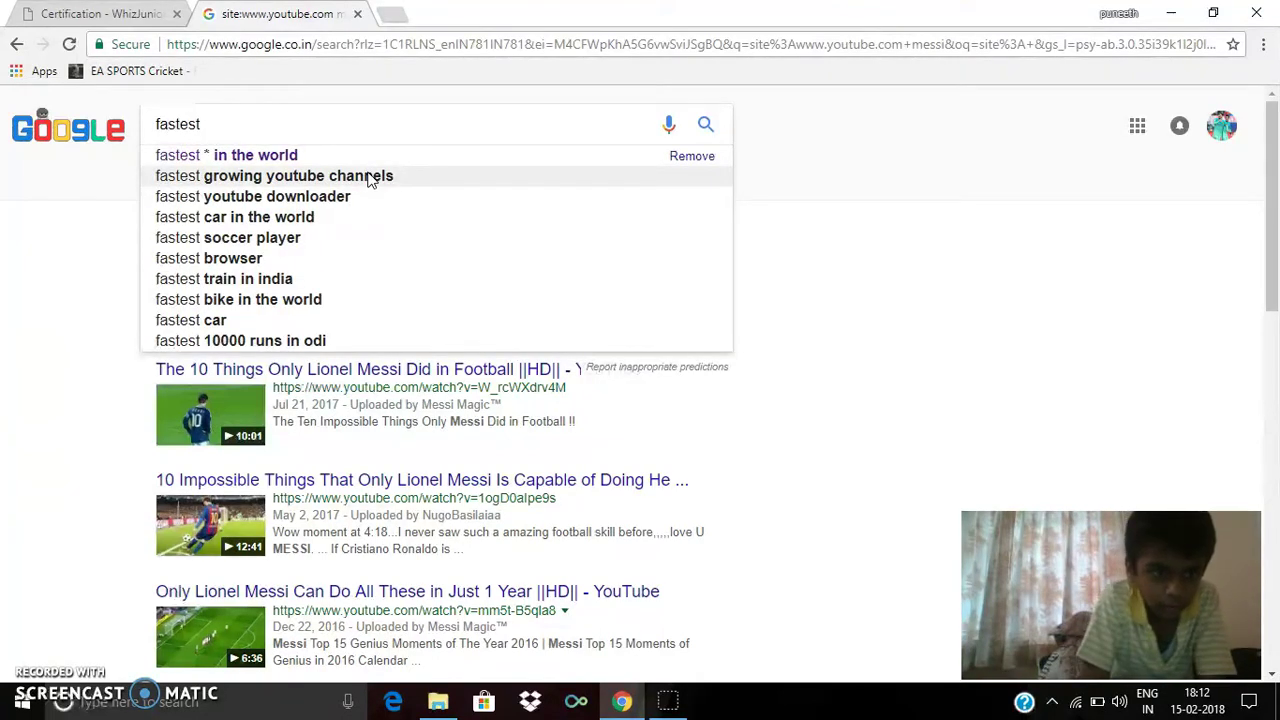
key("Down")
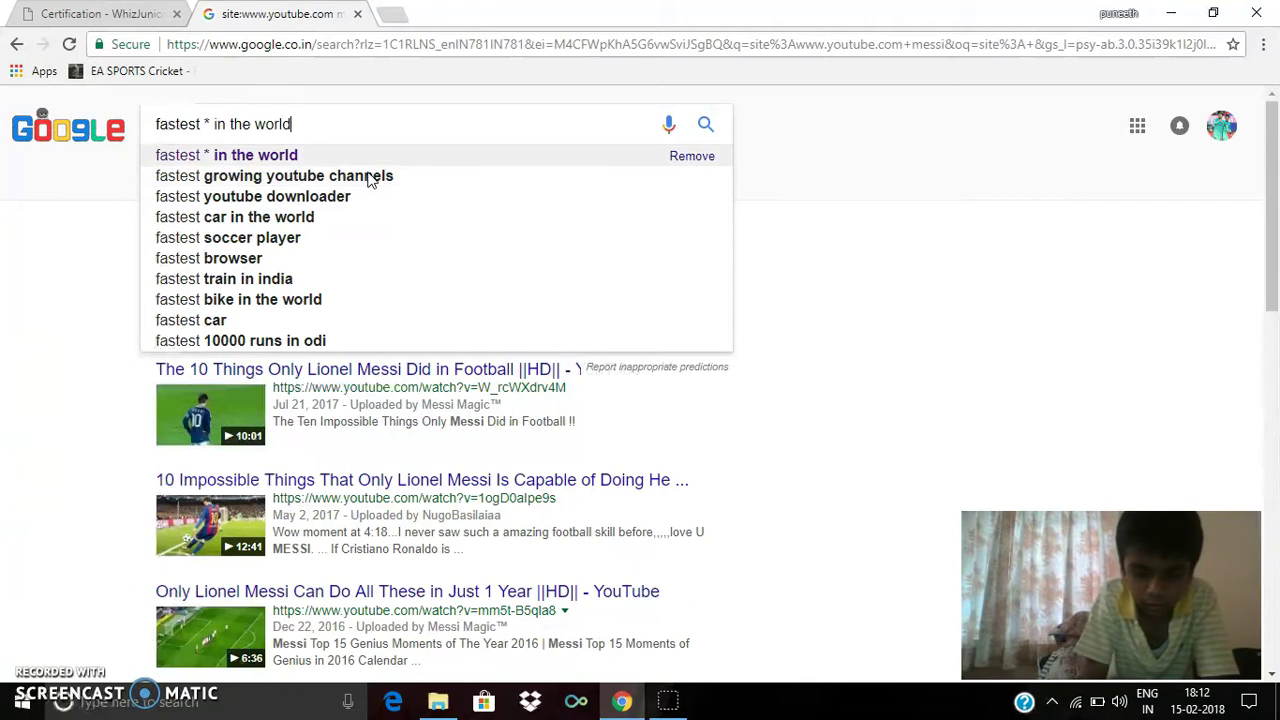
key("Return")
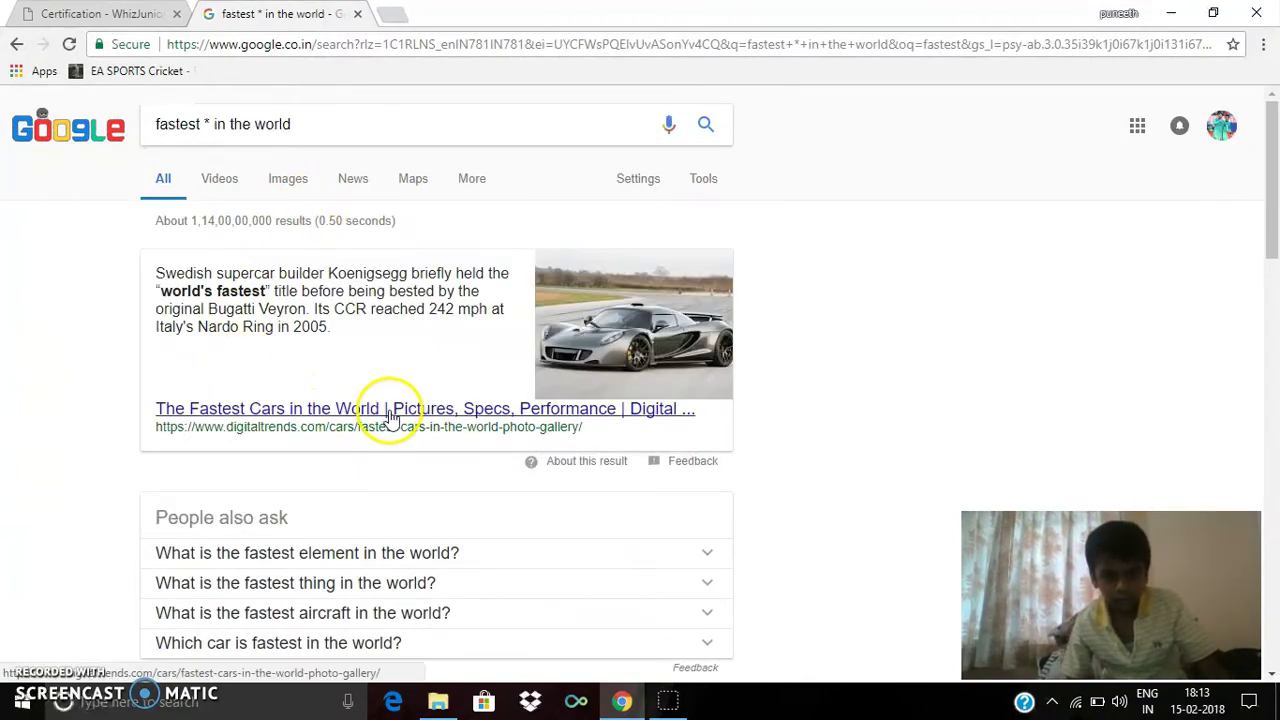
Step: Scroll through the results on fastest cars, animals, motorcycles and things
scroll(380, 418, "down", 3)
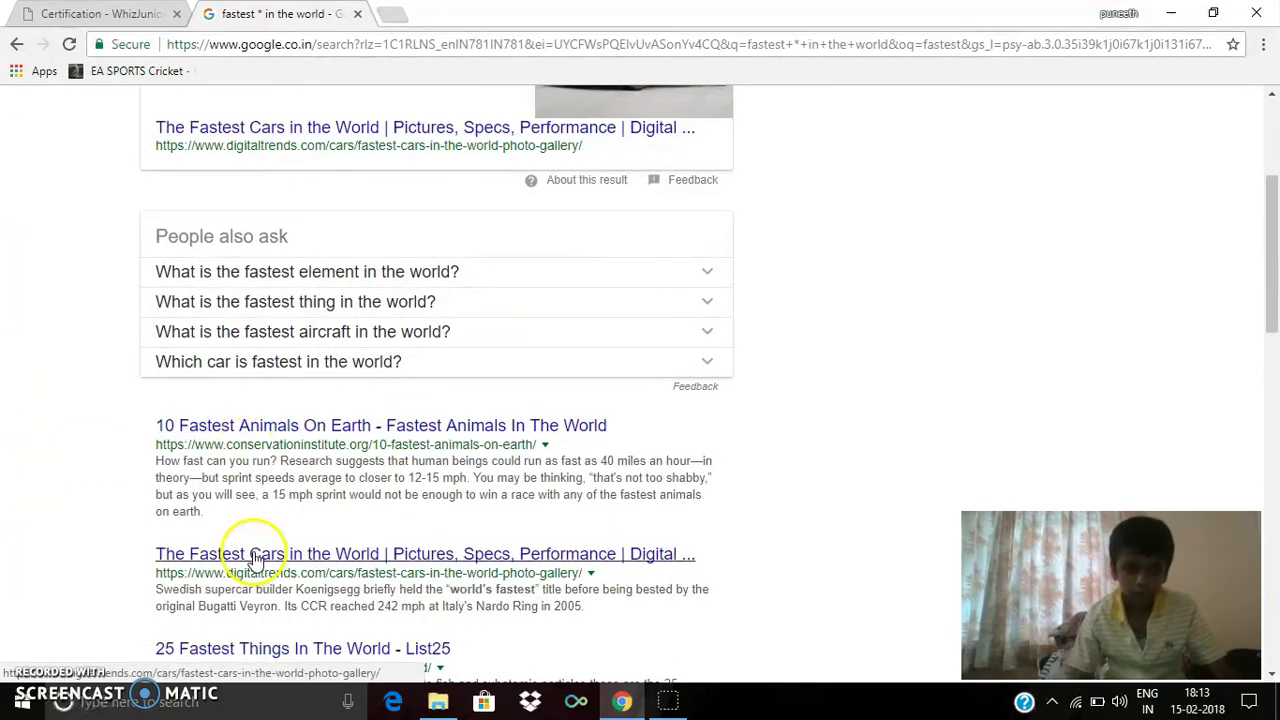
scroll(268, 560, "down", 1)
scroll(272, 568, "down", 1)
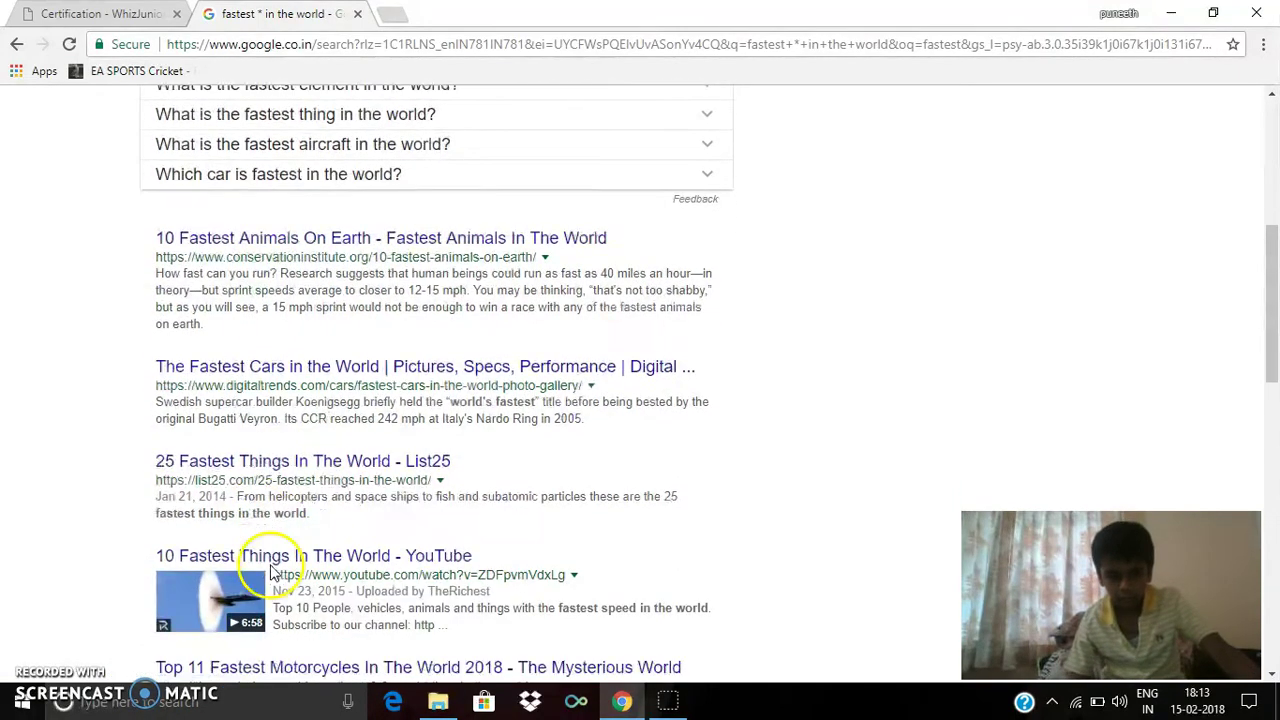
scroll(280, 565, "down", 2)
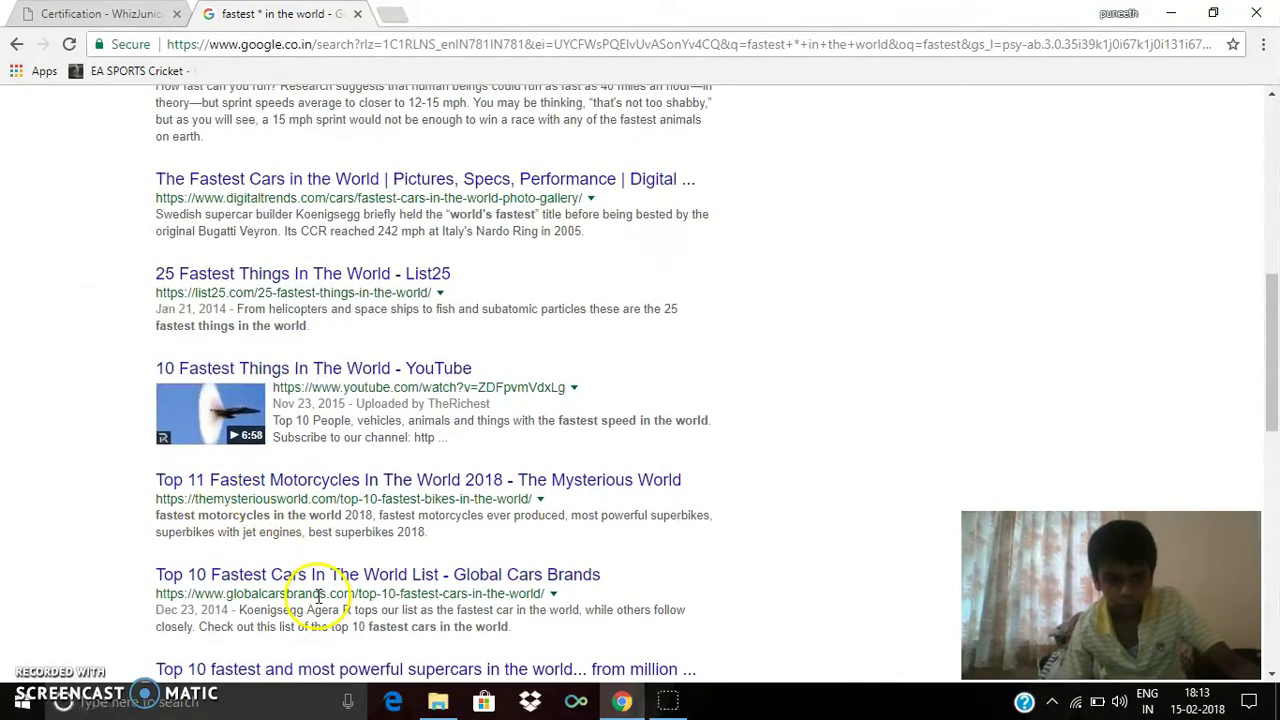
scroll(316, 590, "down", 1)
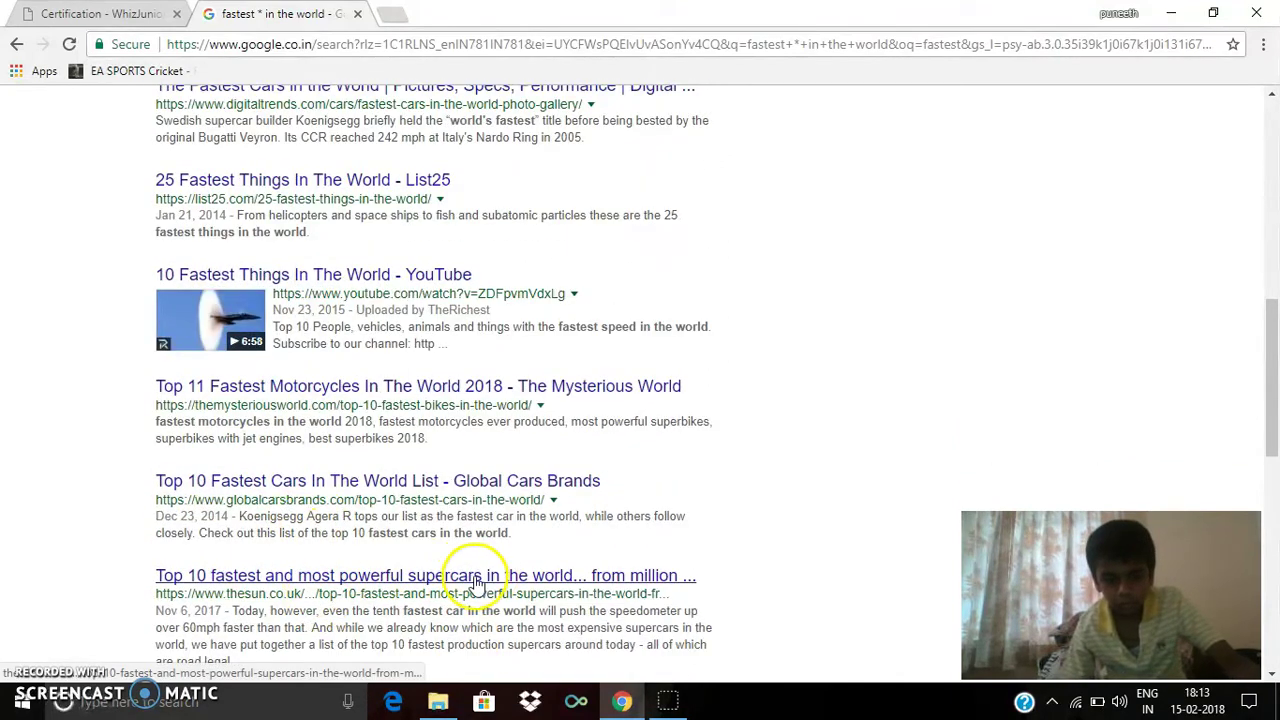
scroll(329, 585, "down", 3)
scroll(390, 540, "up", 4)
scroll(405, 505, "up", 10)
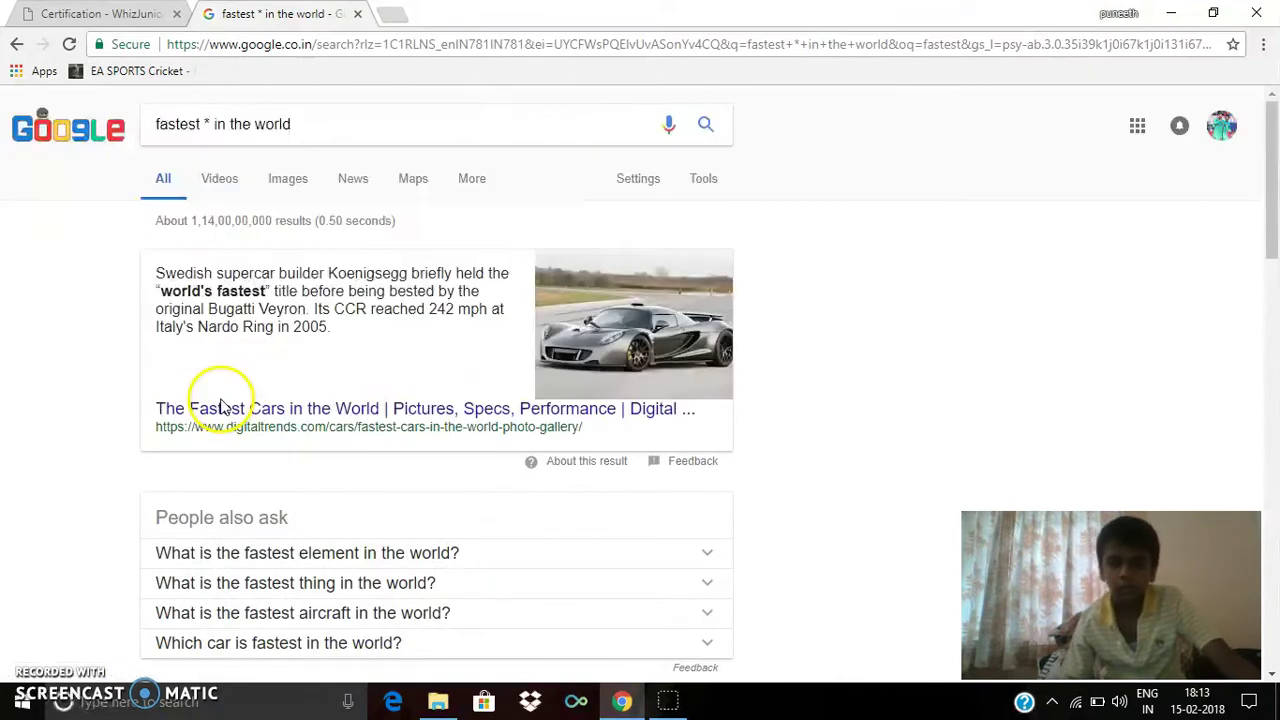
Step: Change the query to 'smallest* in the world', browse the smallest-countries results, then return to the instructions
left_click(204, 121)
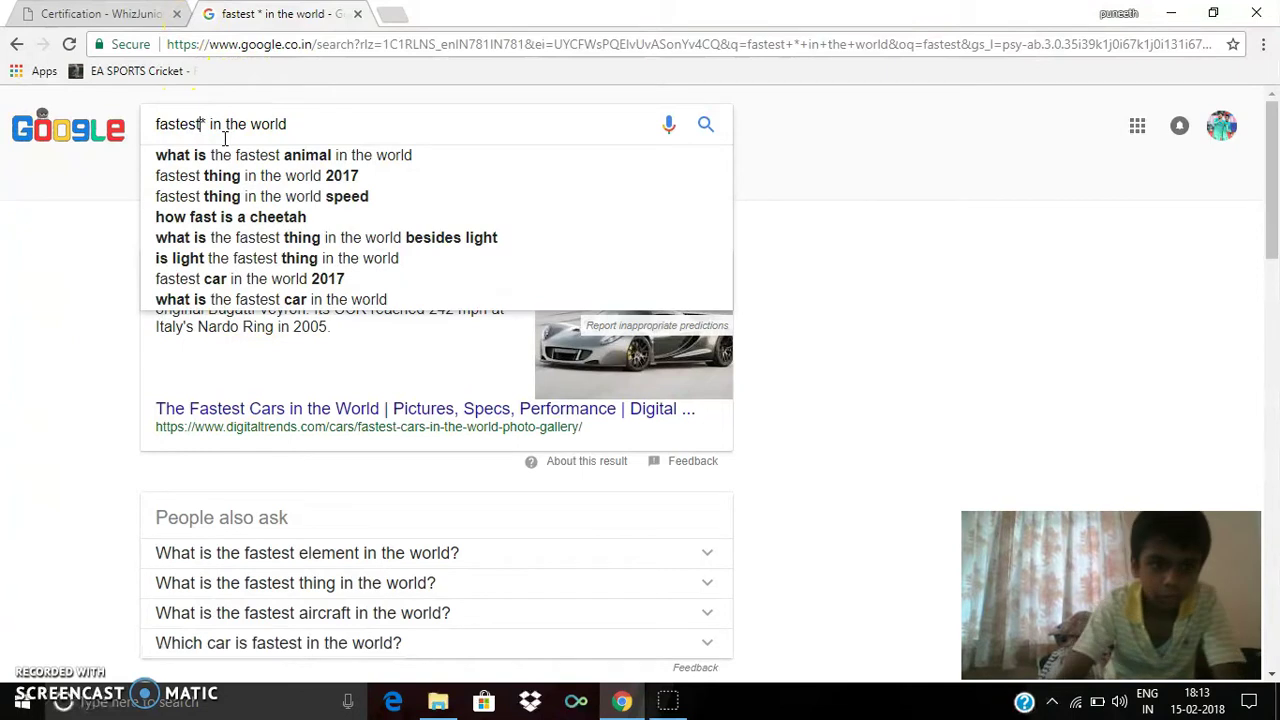
key("ctrl+BackSpace")
type("smaa")
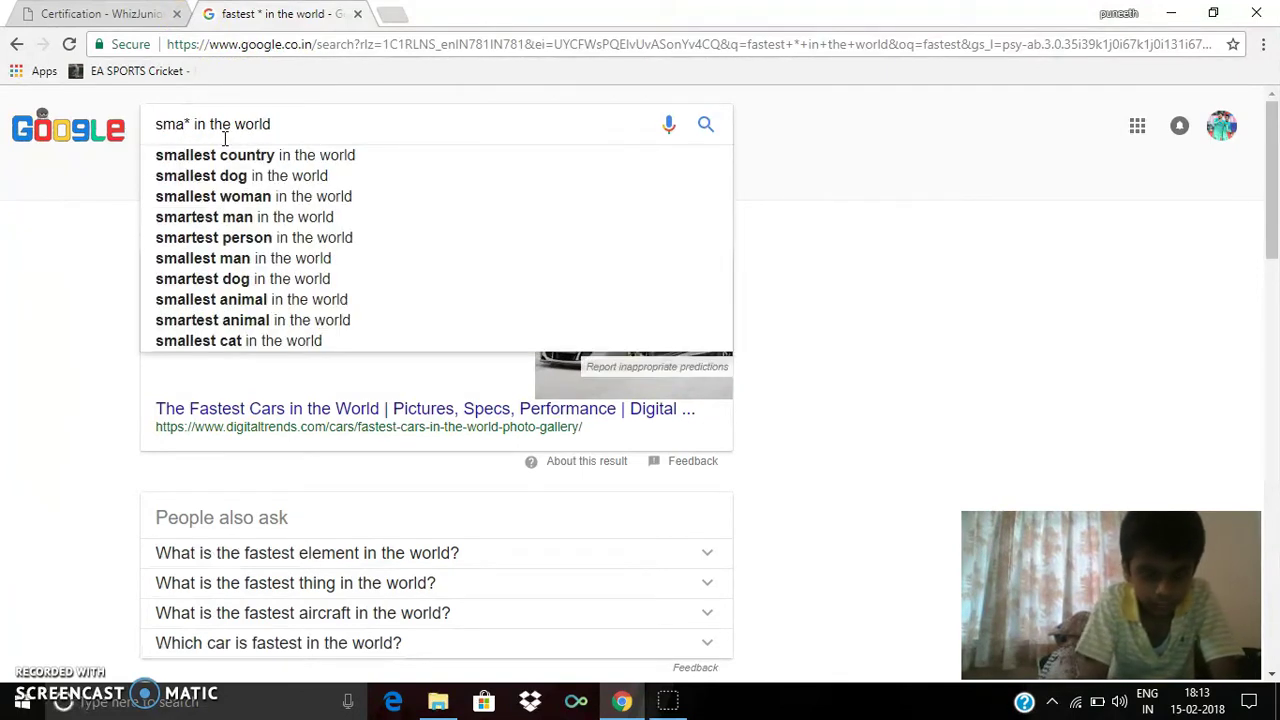
type("ees")
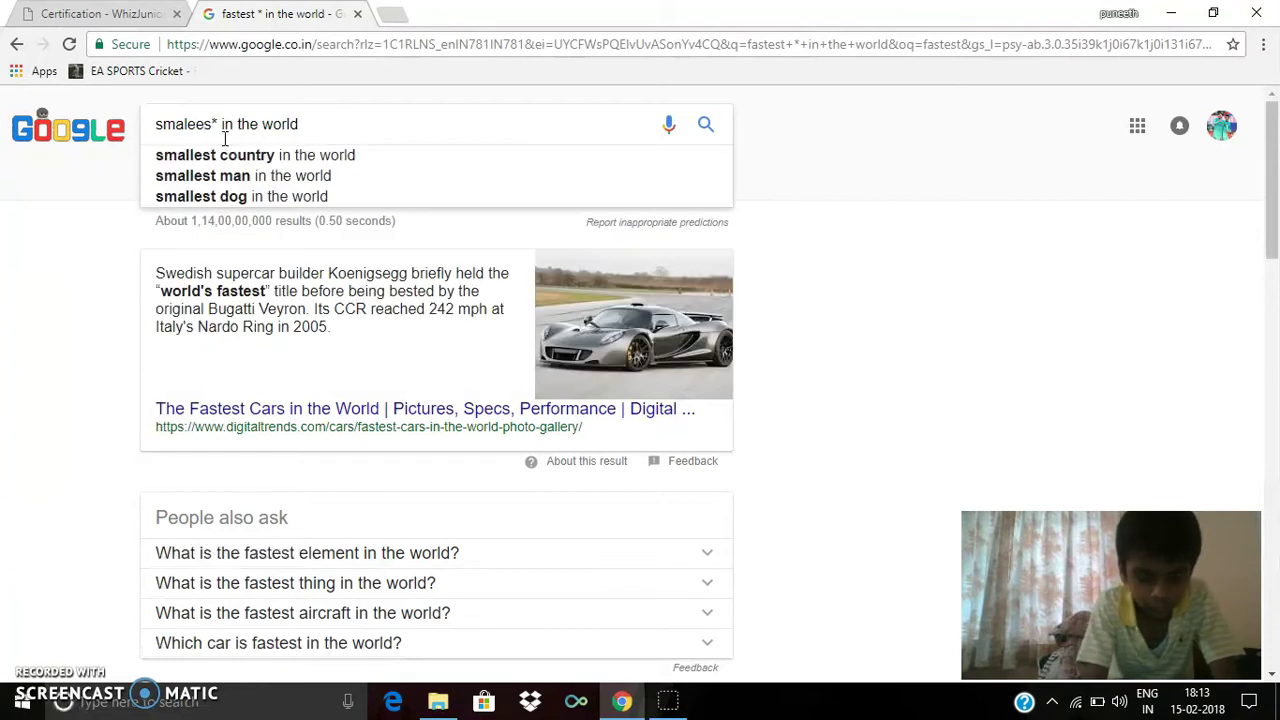
key("BackSpace")
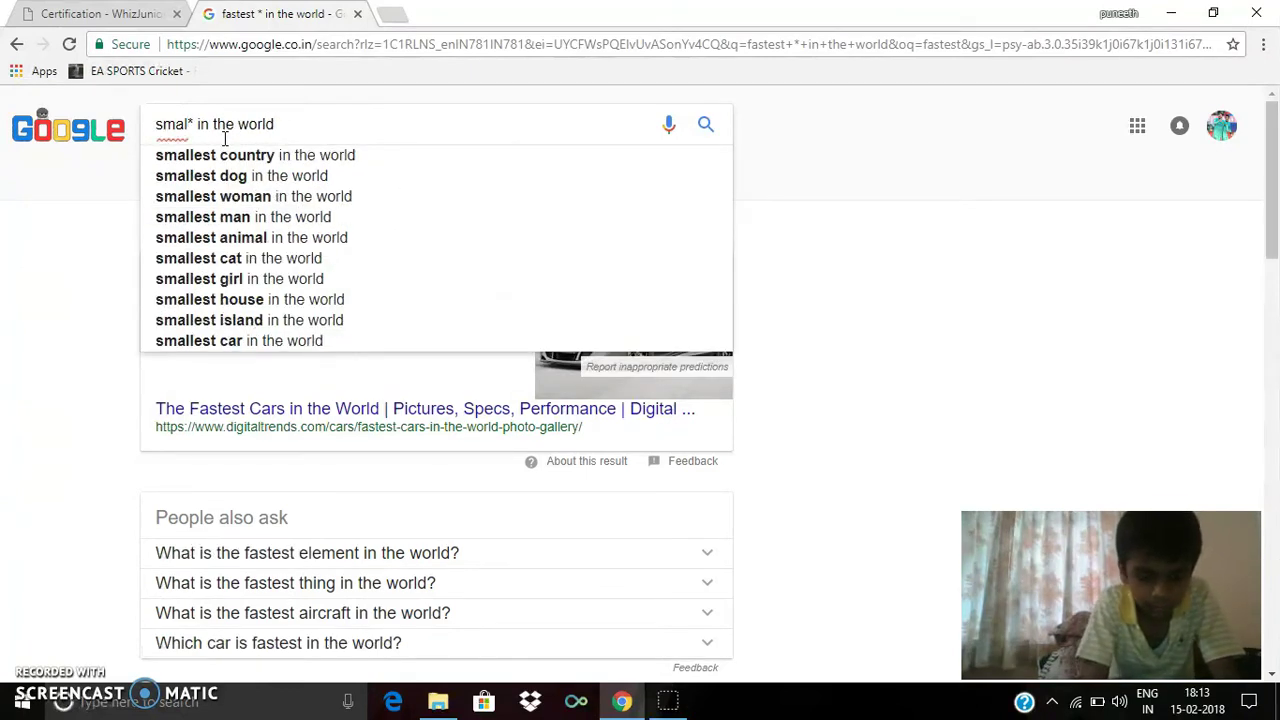
key("Return")
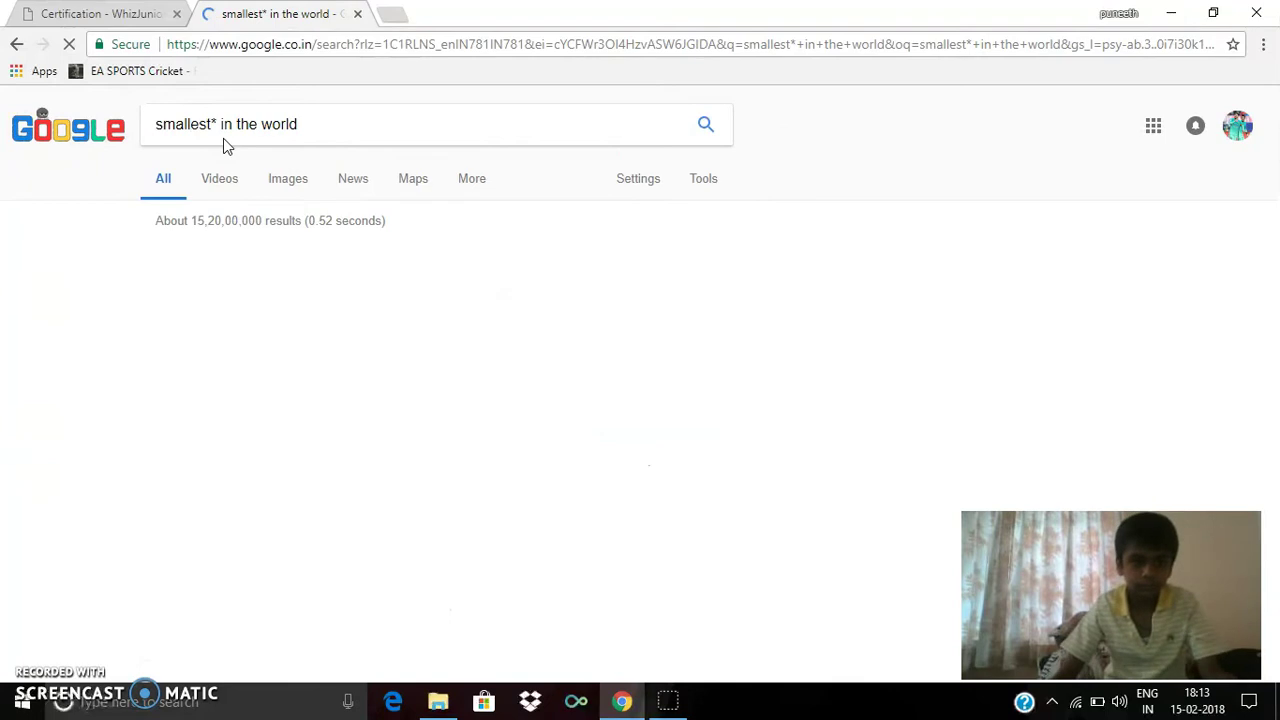
scroll(310, 343, "down", 5)
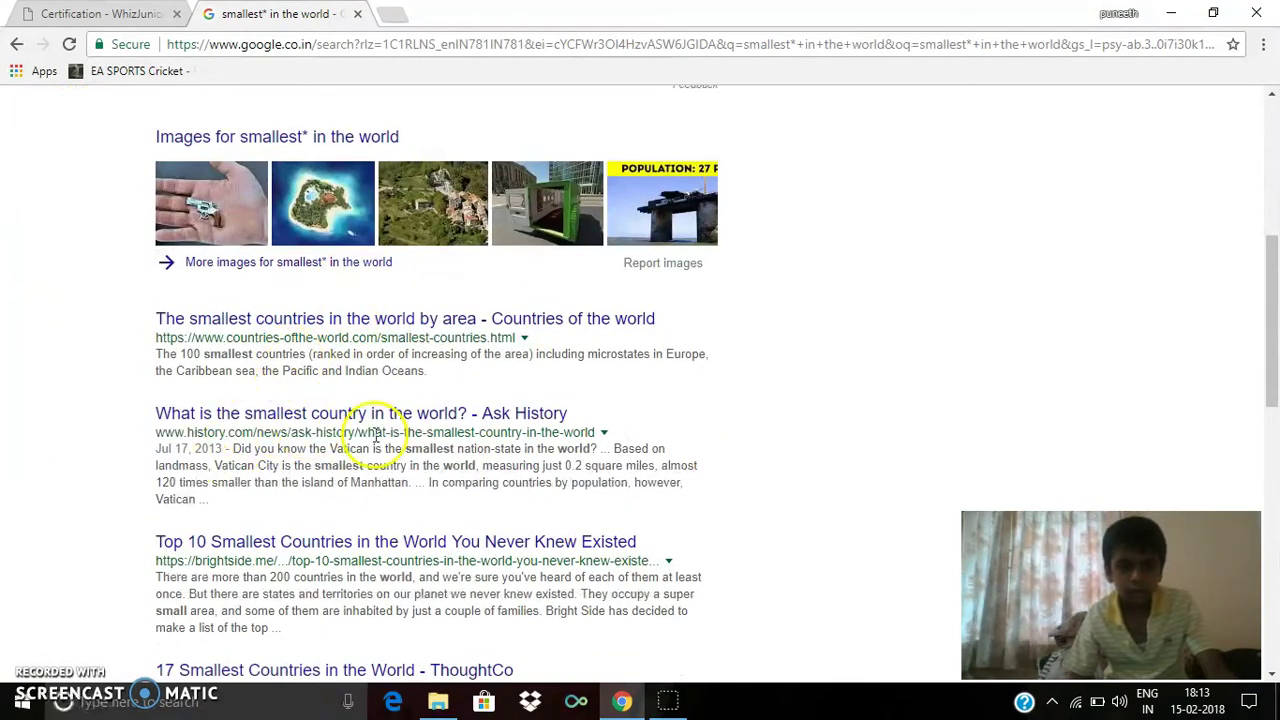
scroll(300, 630, "down", 1)
scroll(315, 600, "down", 3)
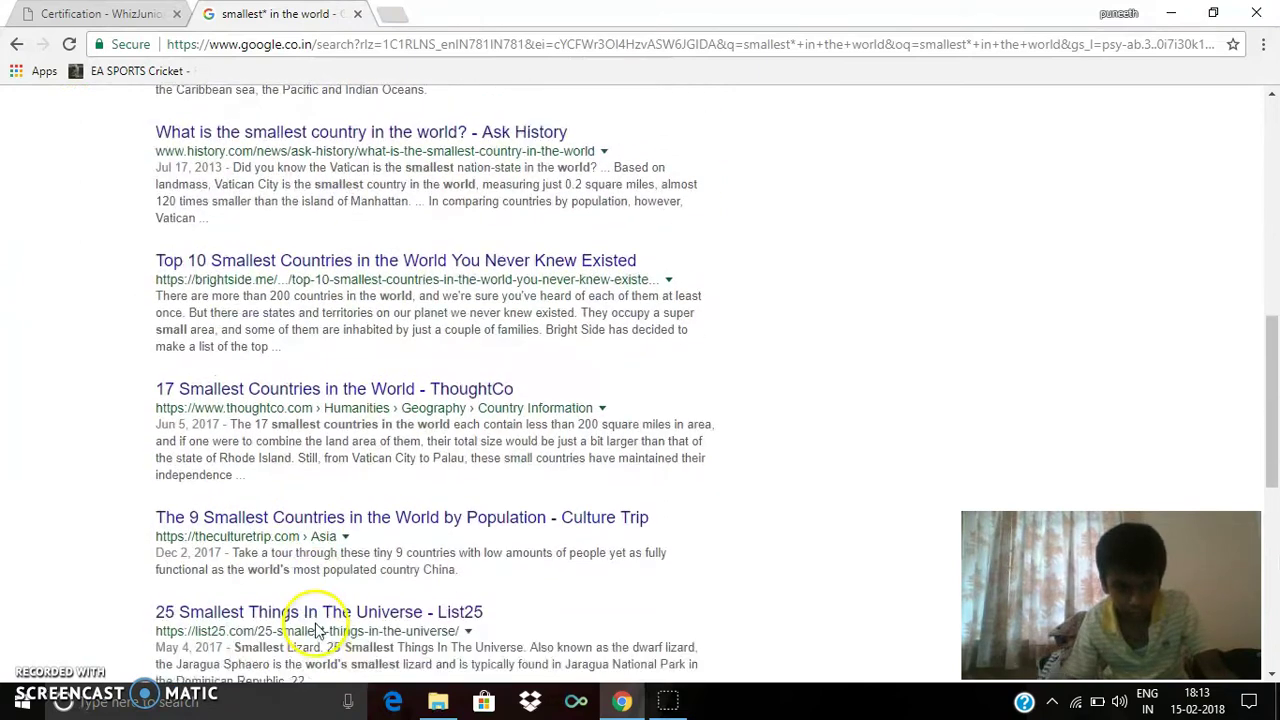
scroll(335, 590, "down", 2)
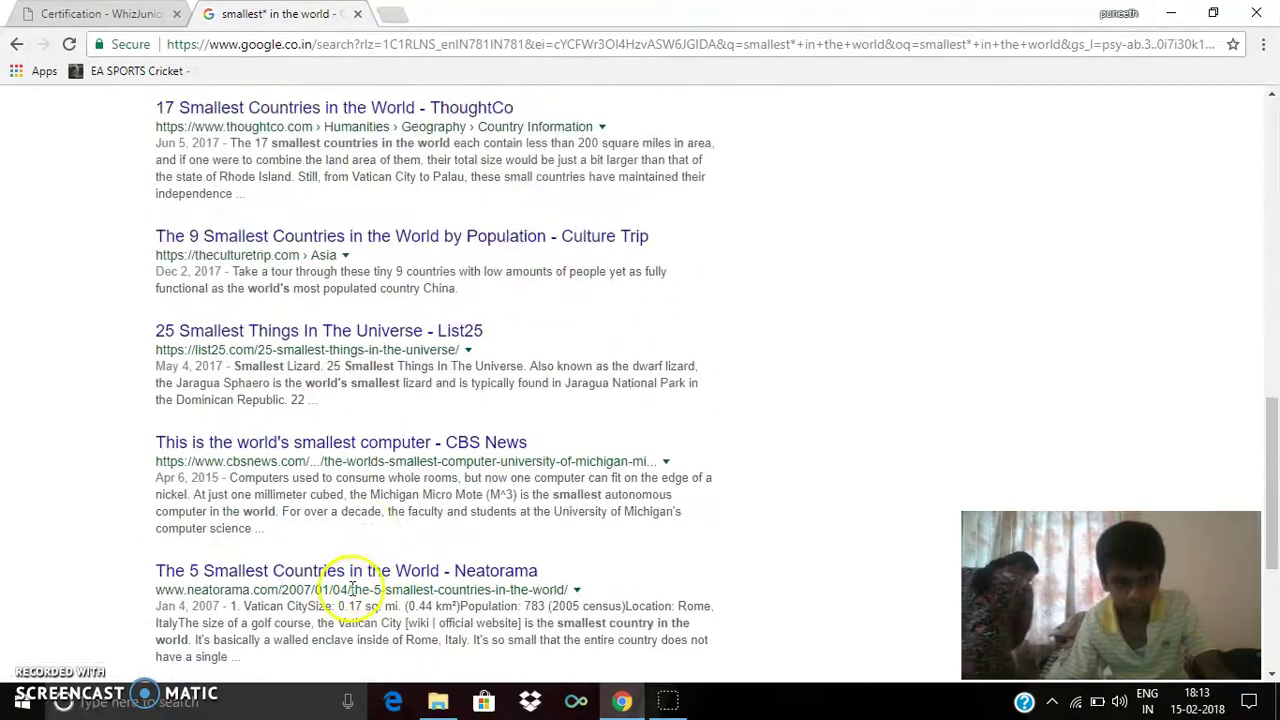
scroll(340, 610, "down", 1)
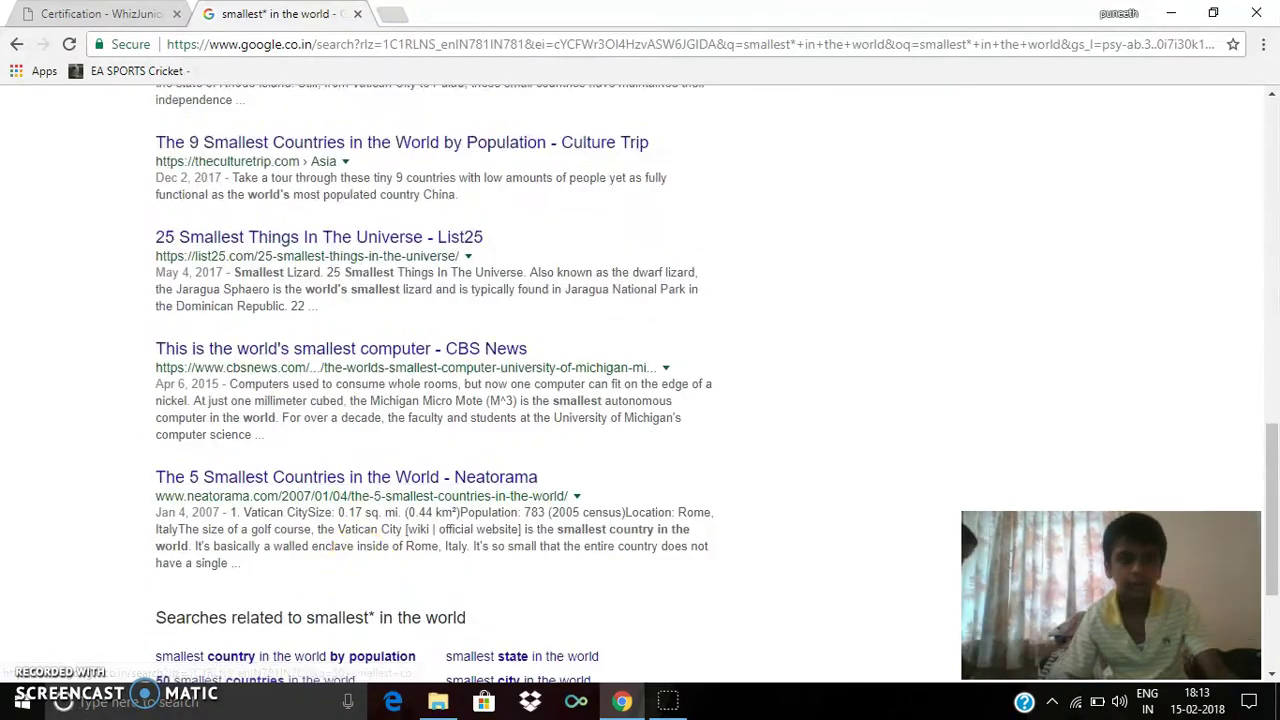
key("ctrl+shift+Tab")
Step: Return to the 'smallest* in the world' results and scroll back to the top
scroll(449, 443, "up", 1)
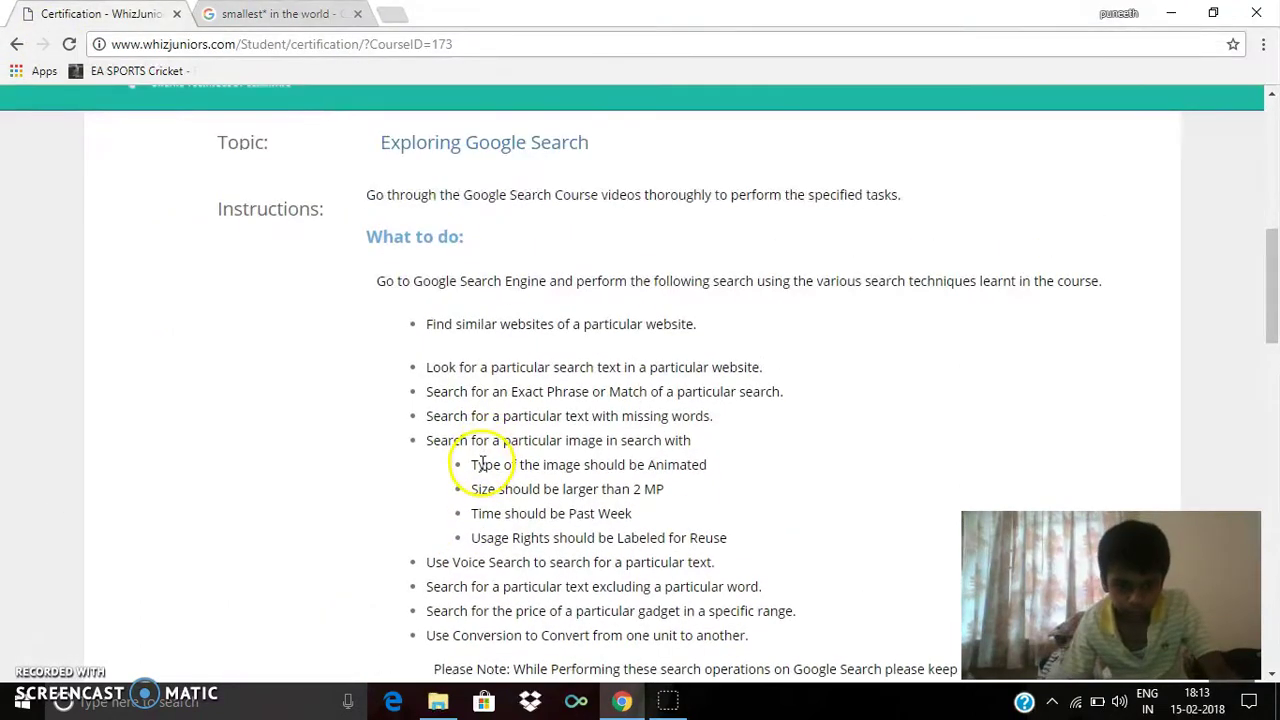
scroll(440, 440, "down", 1)
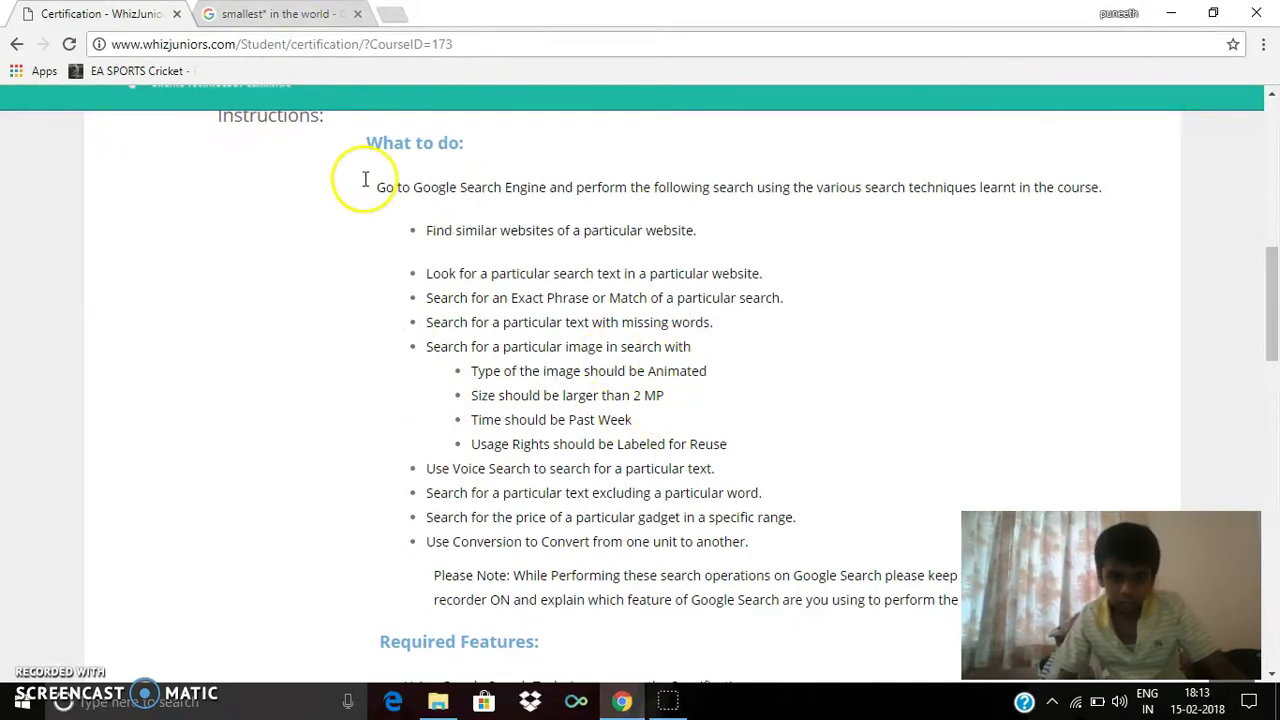
left_click(270, 14)
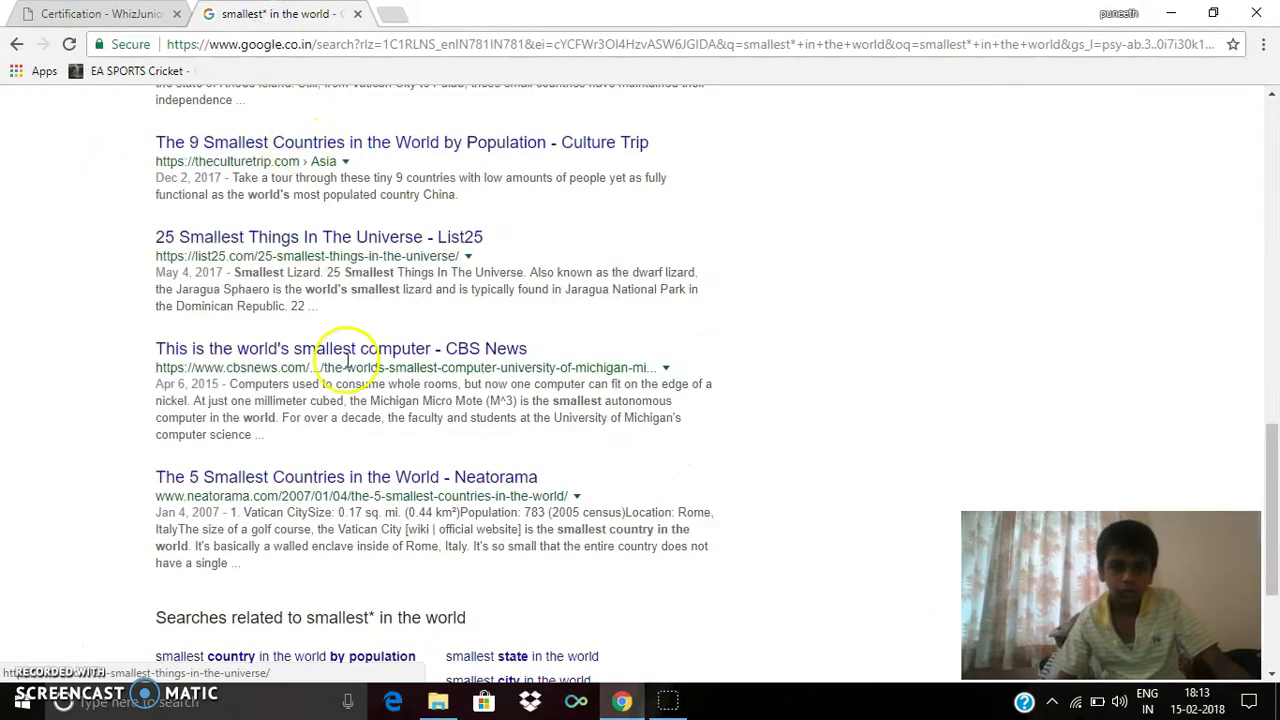
scroll(340, 330, "up", 5)
scroll(340, 200, "up", 5)
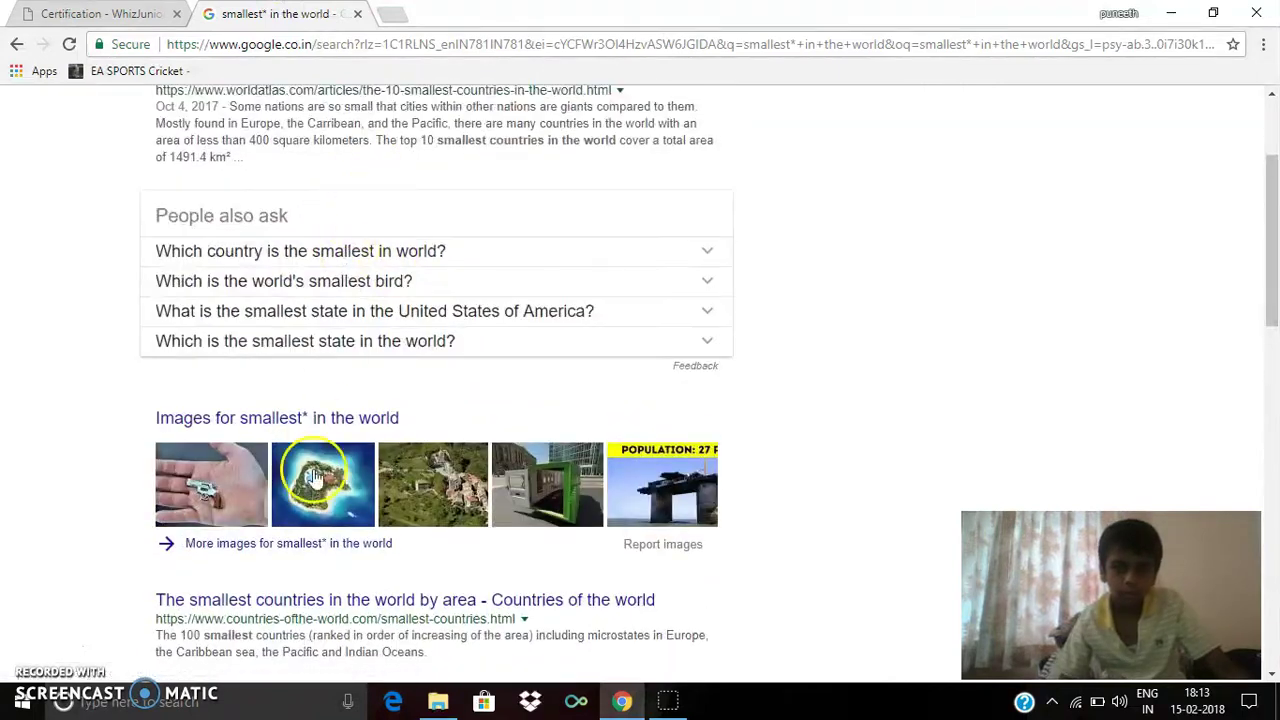
scroll(345, 210, "up", 2)
Step: Clear the search box and search for 'football'
left_click(383, 127)
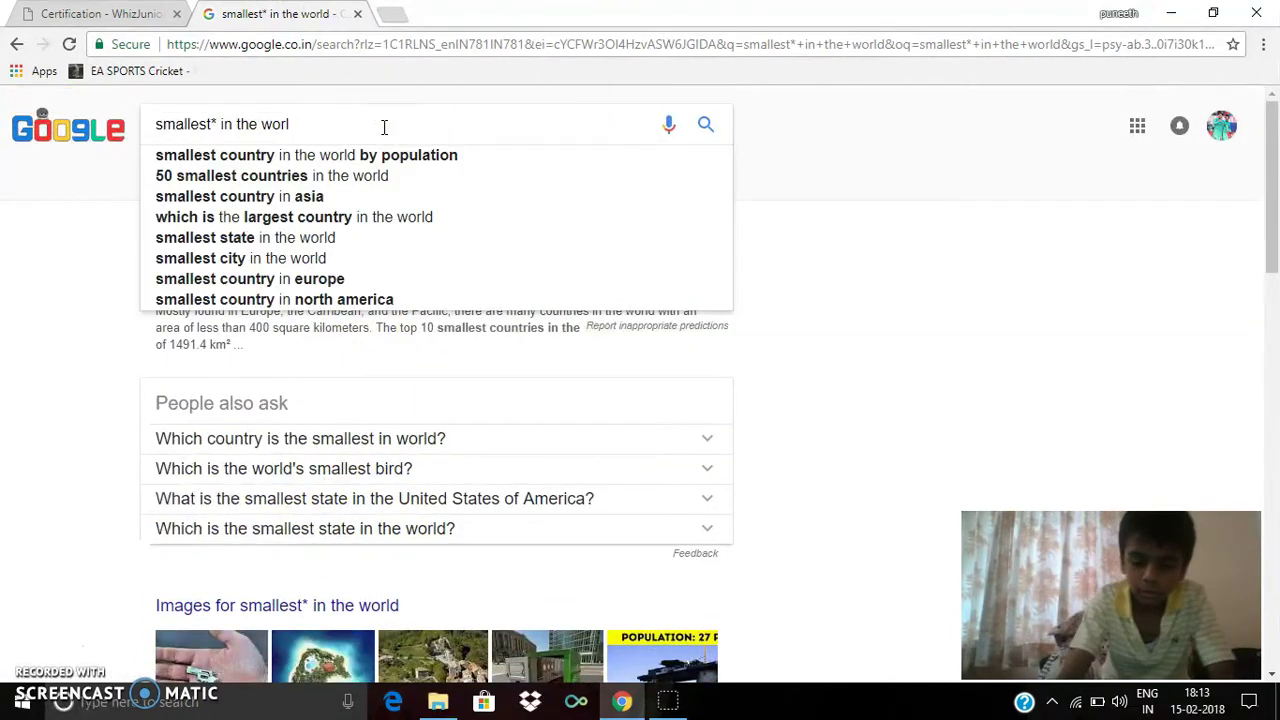
key("BackSpace")
key("BackSpace")
key("BackSpace")
key("BackSpace")
key("BackSpace")
key("BackSpace")
key("BackSpace")
key("BackSpace")
key("BackSpace")
key("BackSpace")
key("BackSpace")
key("BackSpace")
key("BackSpace")
key("BackSpace")
key("BackSpace")
key("BackSpace")
key("BackSpace")
key("BackSpace")
key("BackSpace")
key("BackSpace")
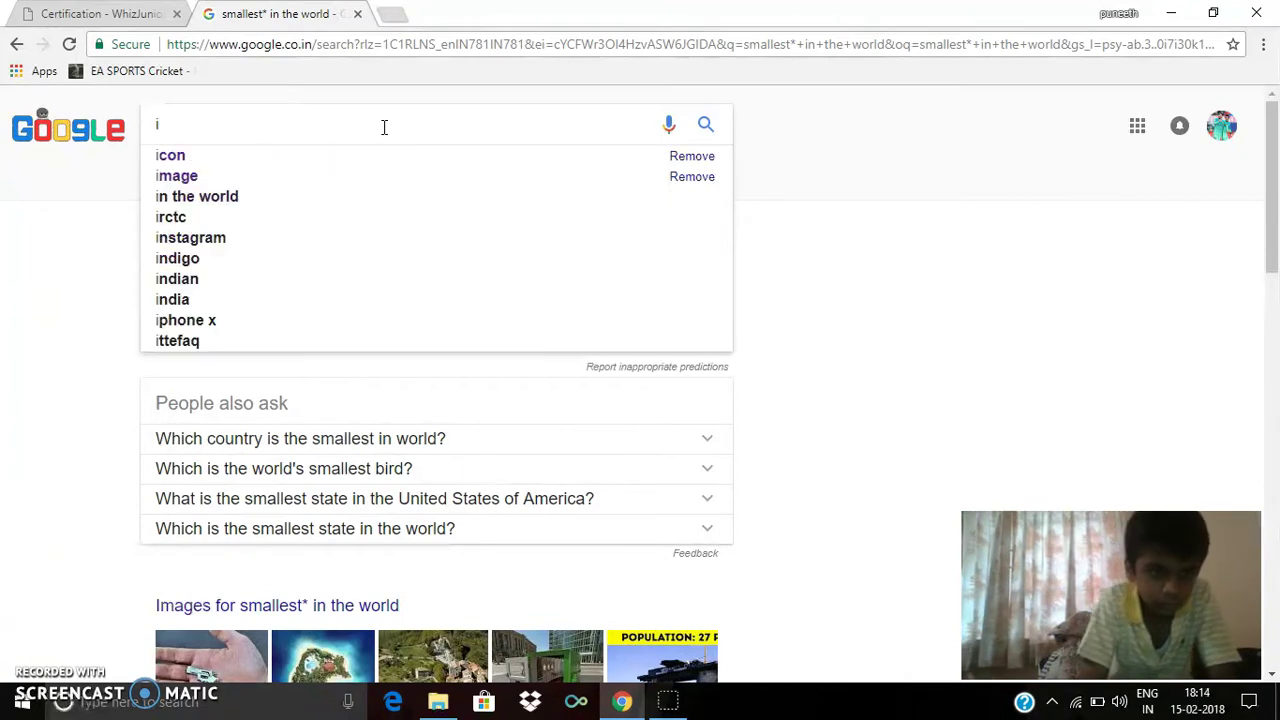
key("BackSpace")
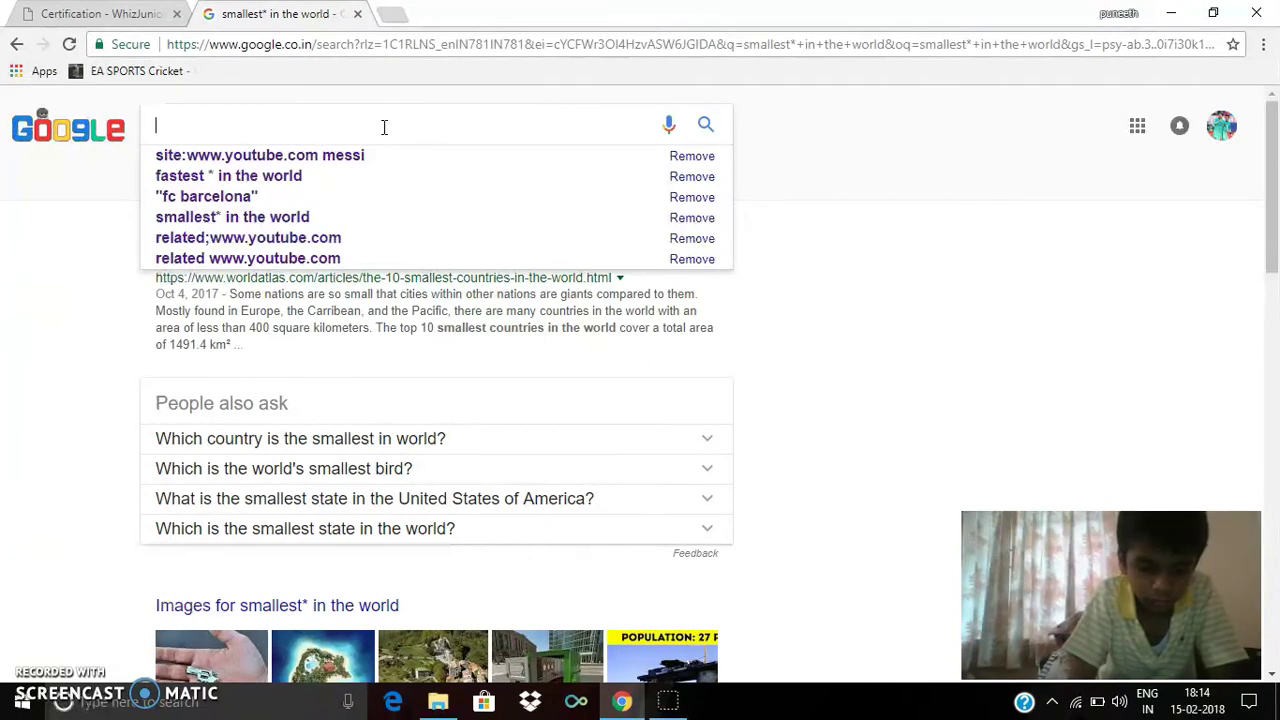
type("i")
key("BackSpace")
key("BackSpace")
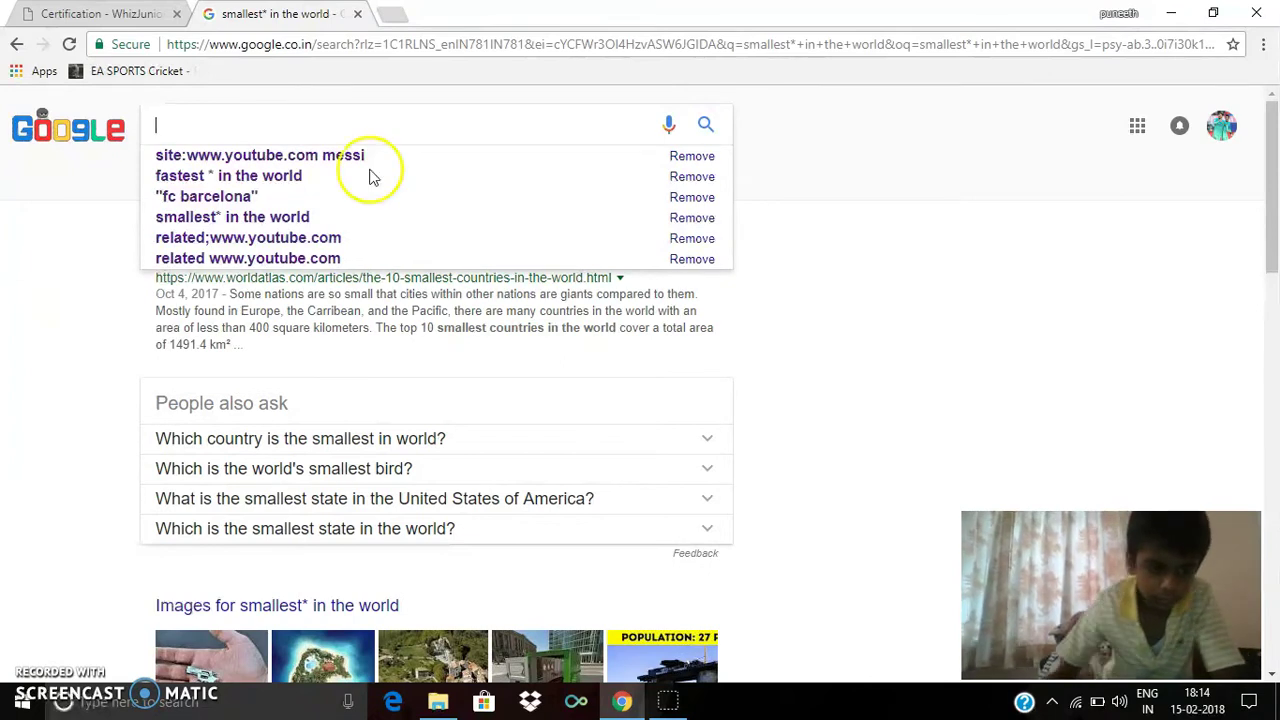
type("foot")
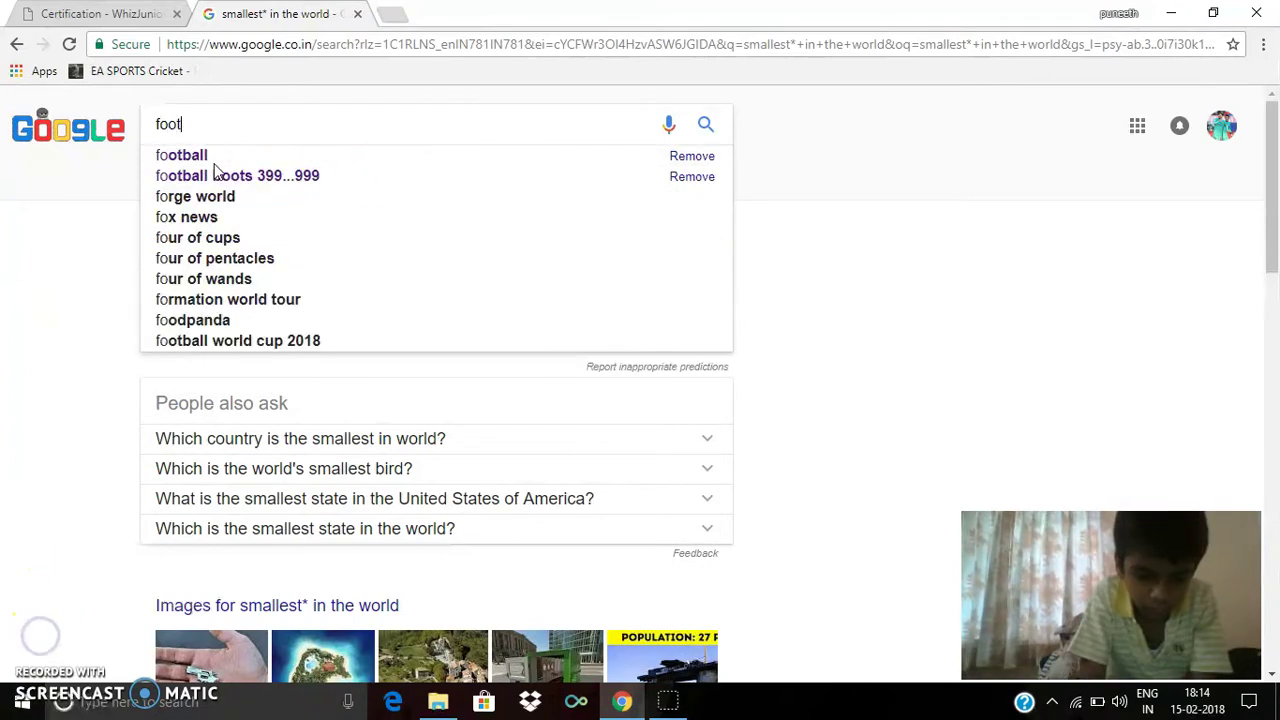
type("ball")
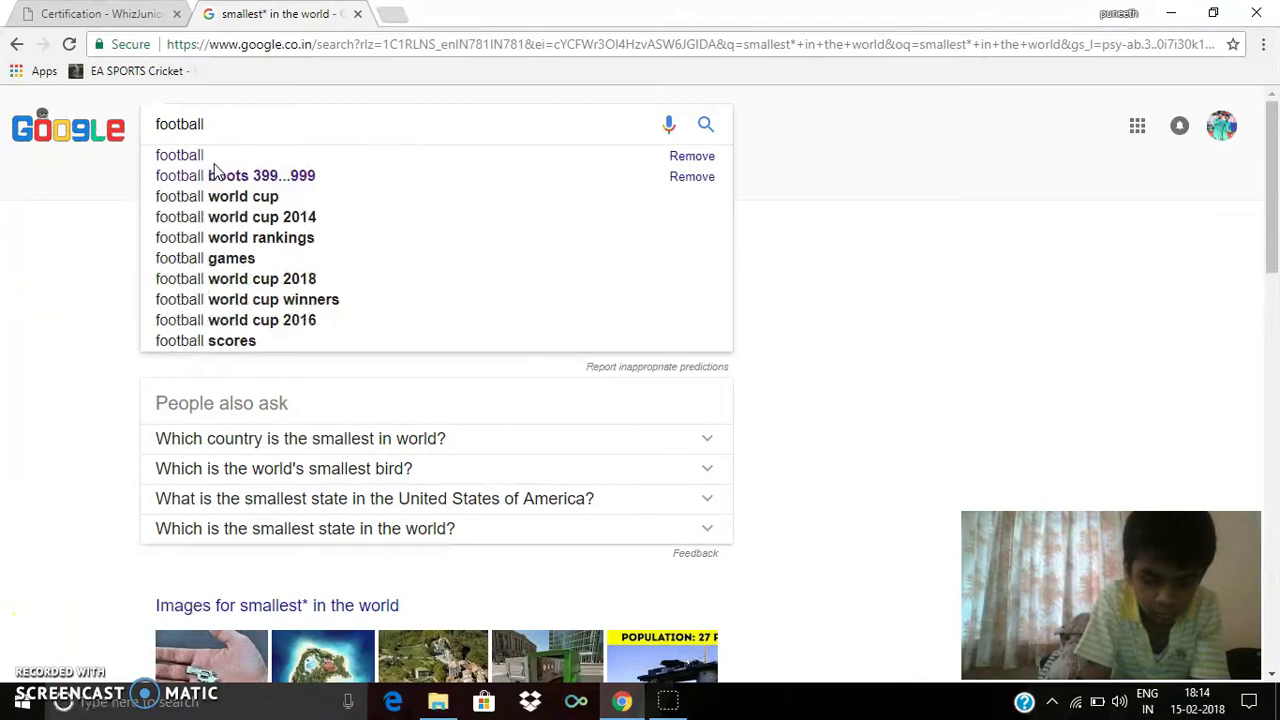
key("Return")
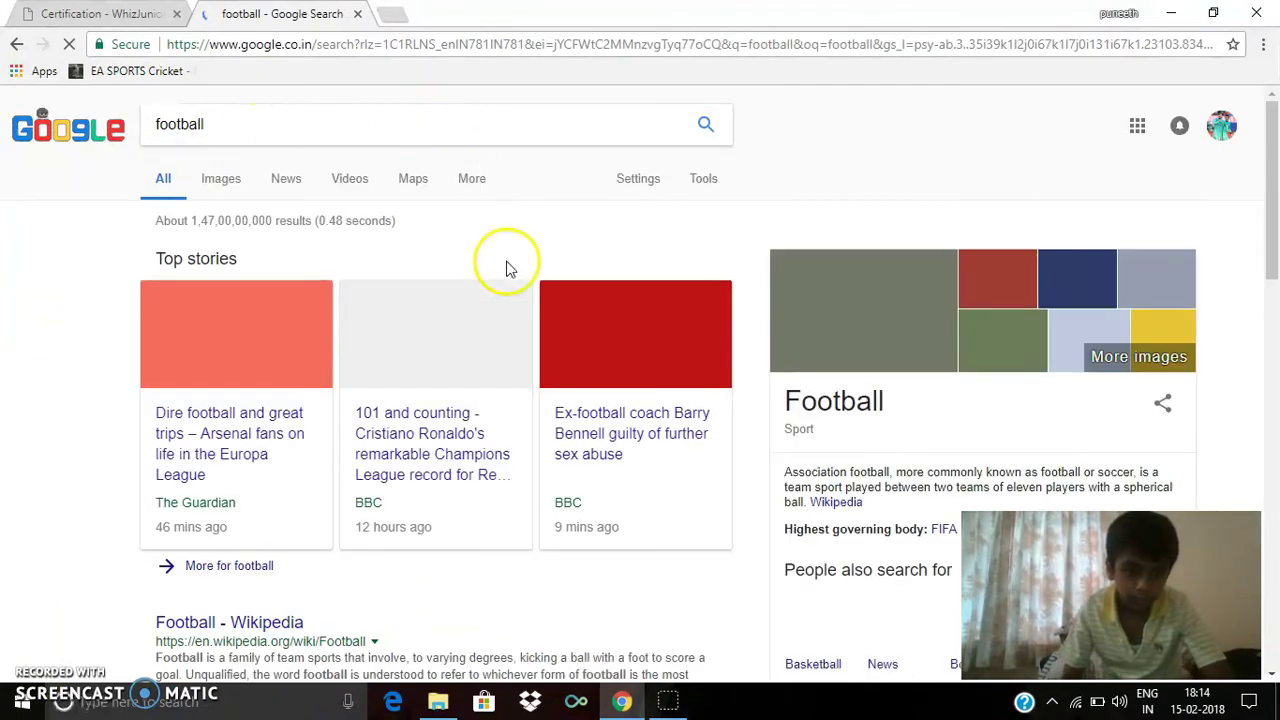
Step: Switch to football image results and filter them to the Animated type
left_click(221, 180)
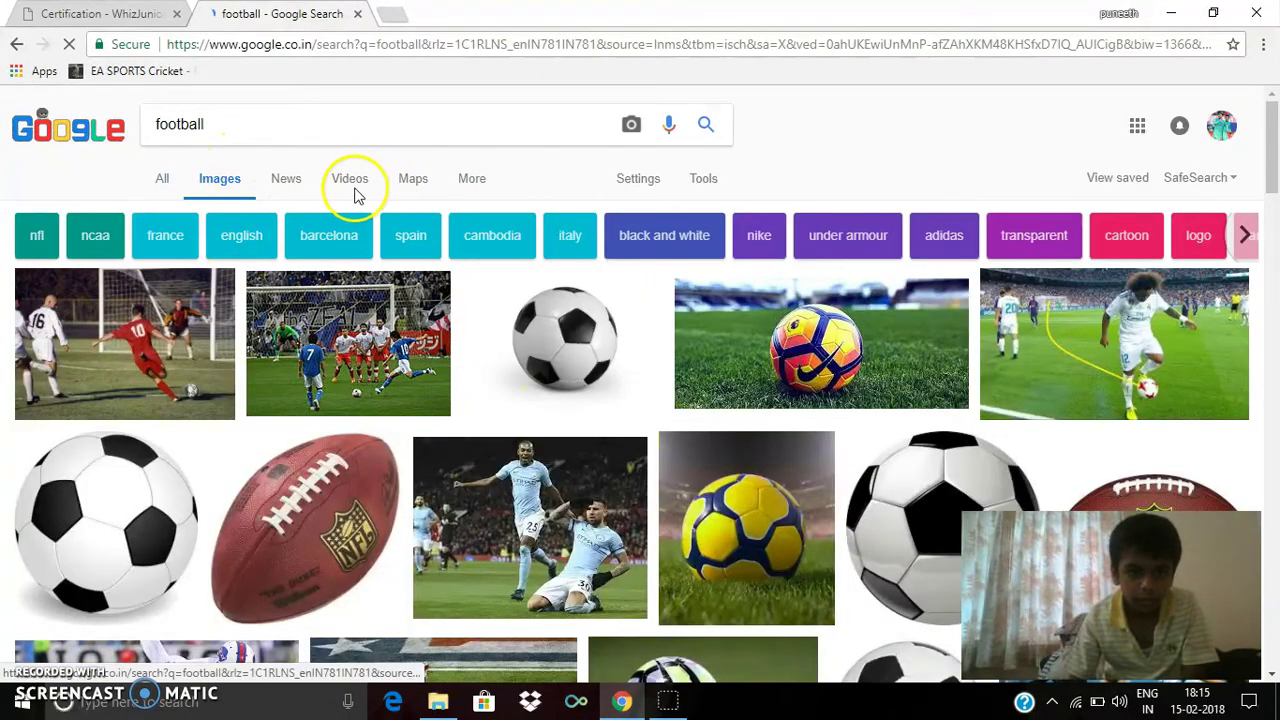
left_click(706, 180)
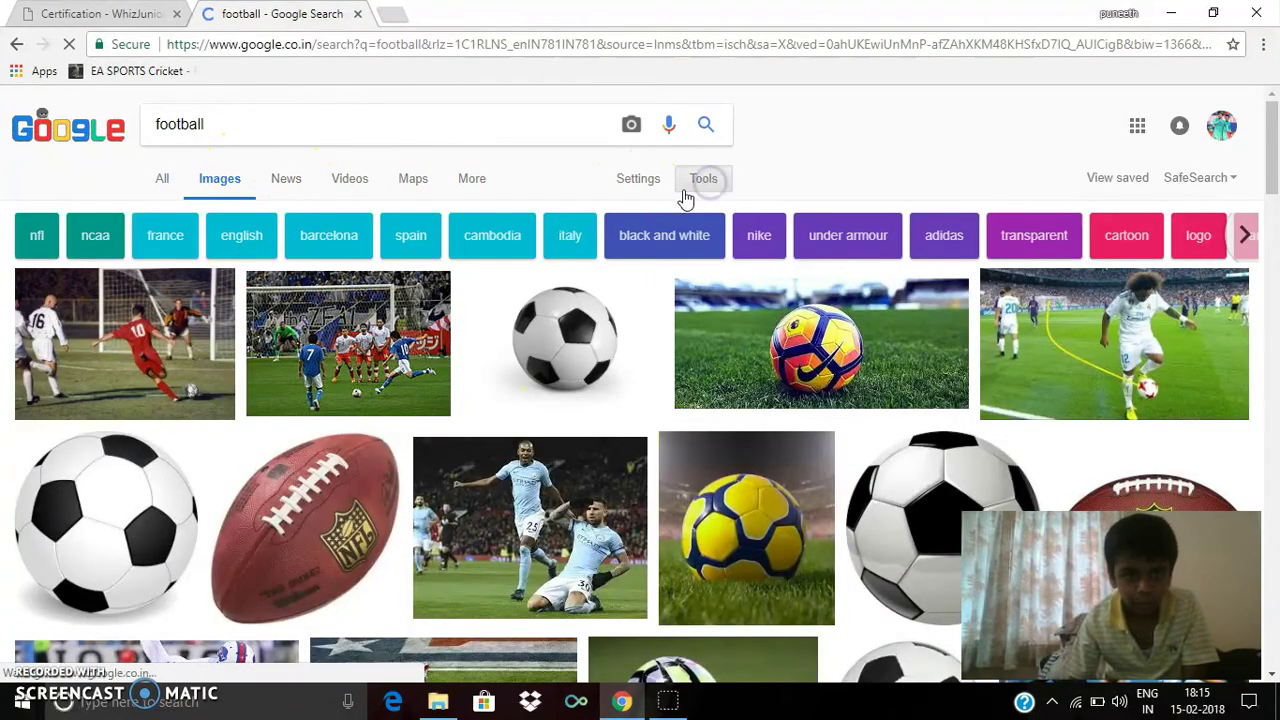
left_click(48, 14)
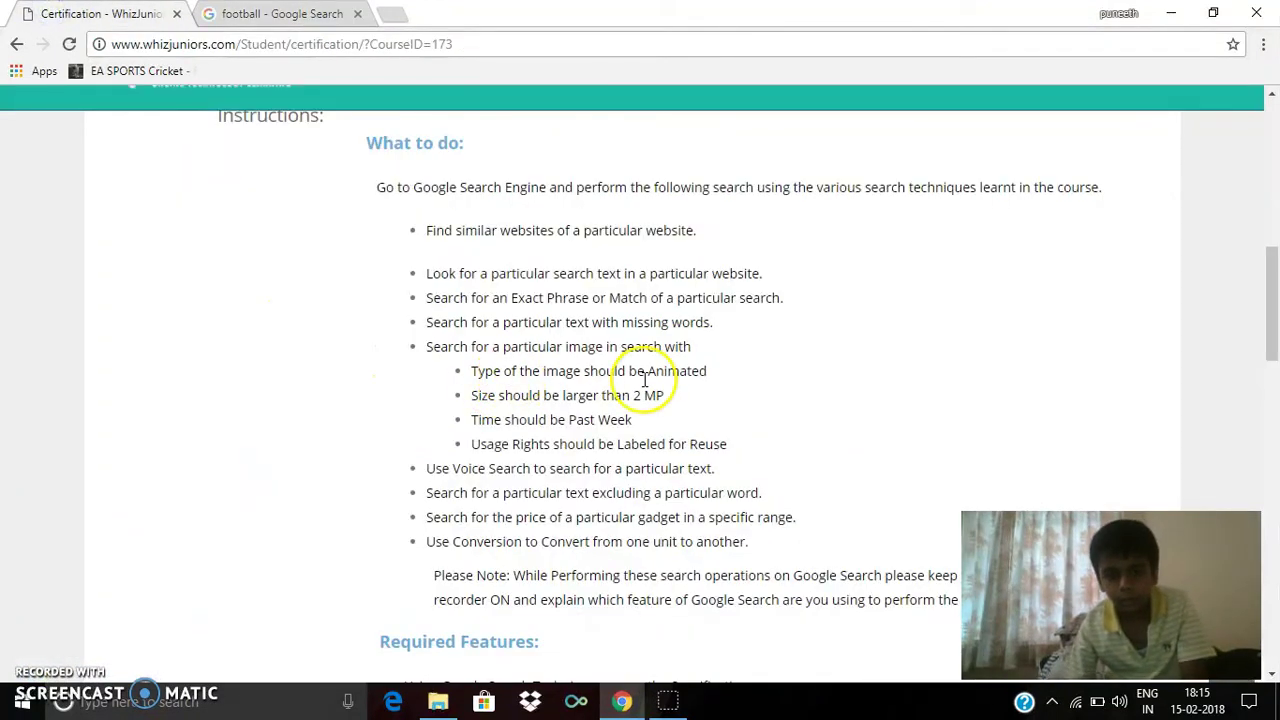
left_click(264, 20)
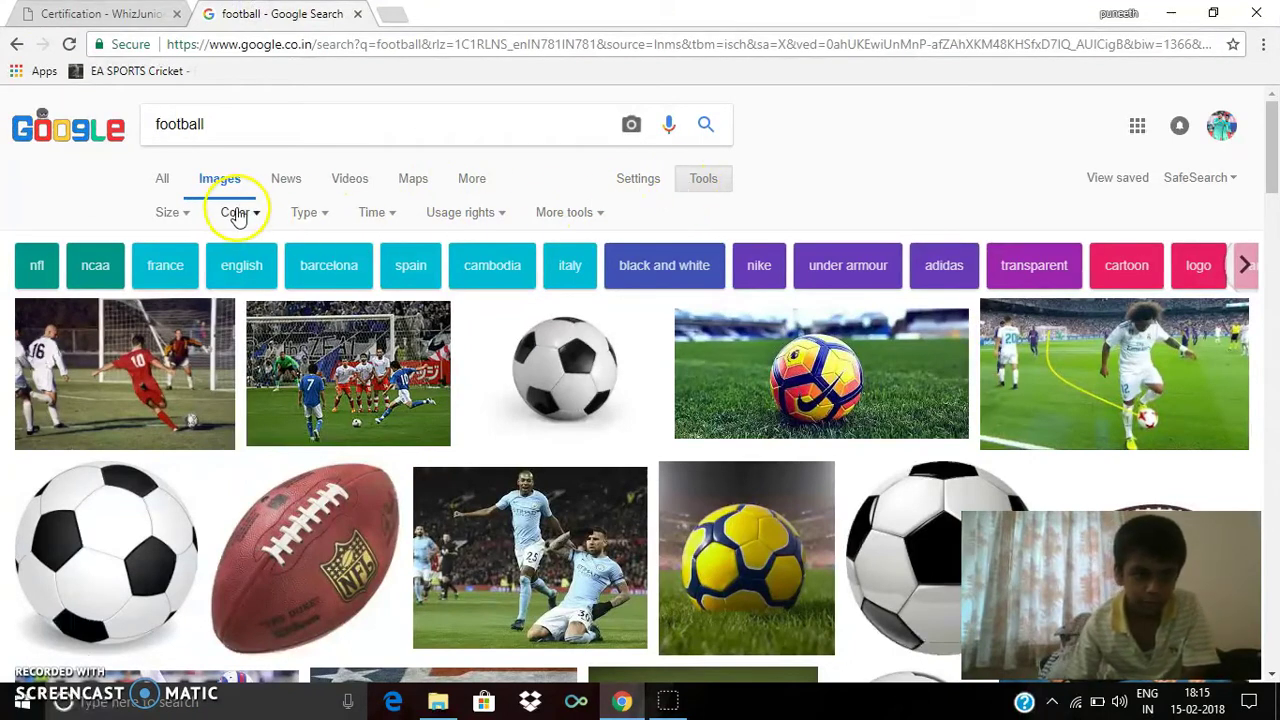
left_click(303, 213)
left_click(336, 379)
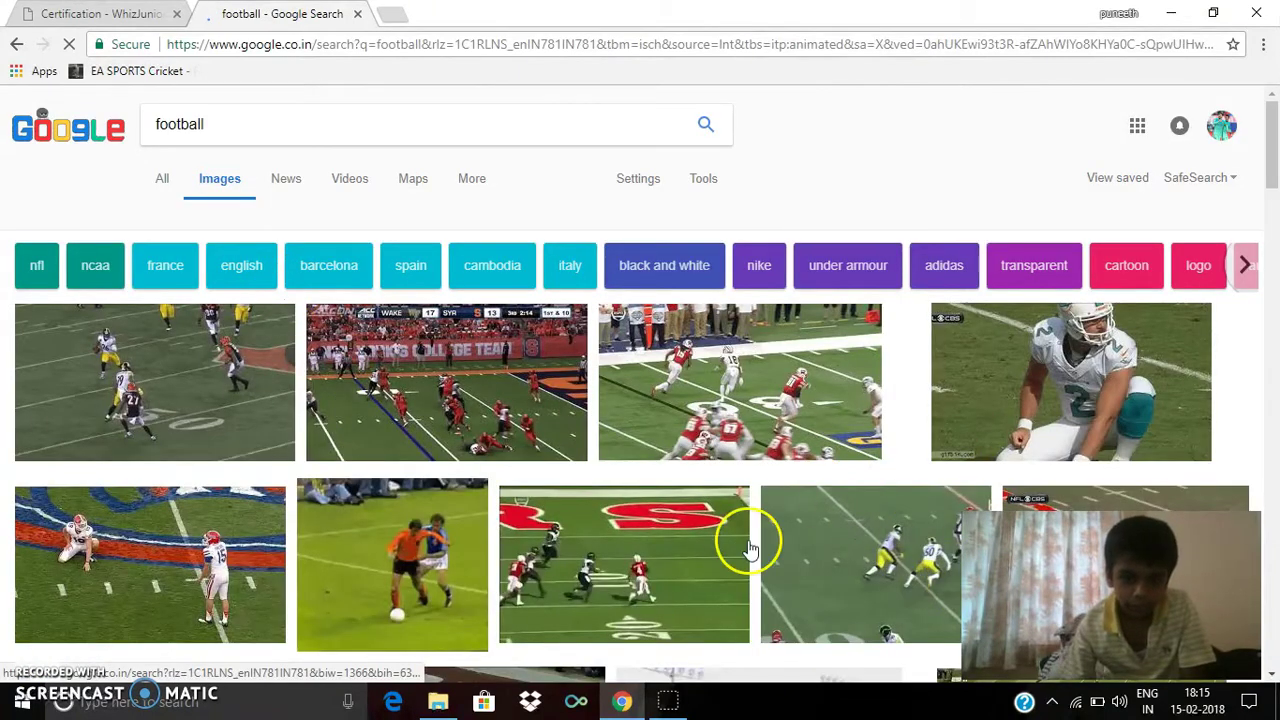
Step: Add a Size filter of larger than 2 MP (1600×1200) to the animated football images
left_click(72, 10)
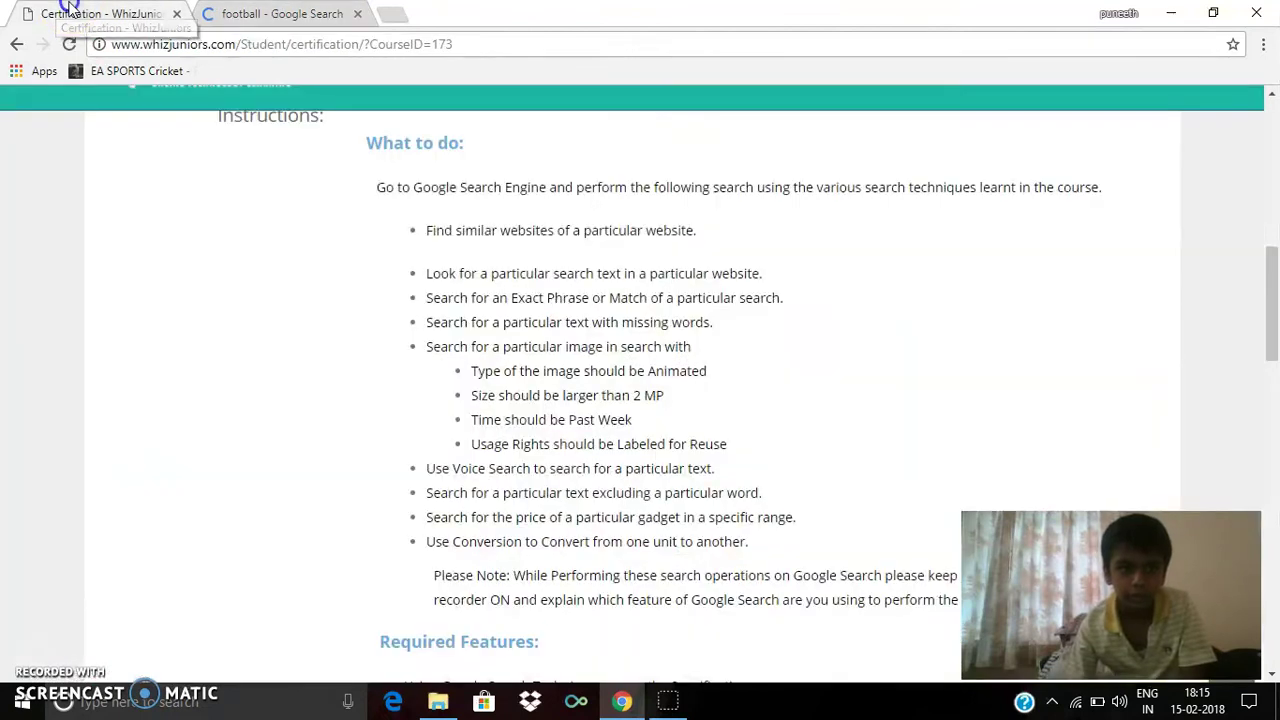
left_click(270, 14)
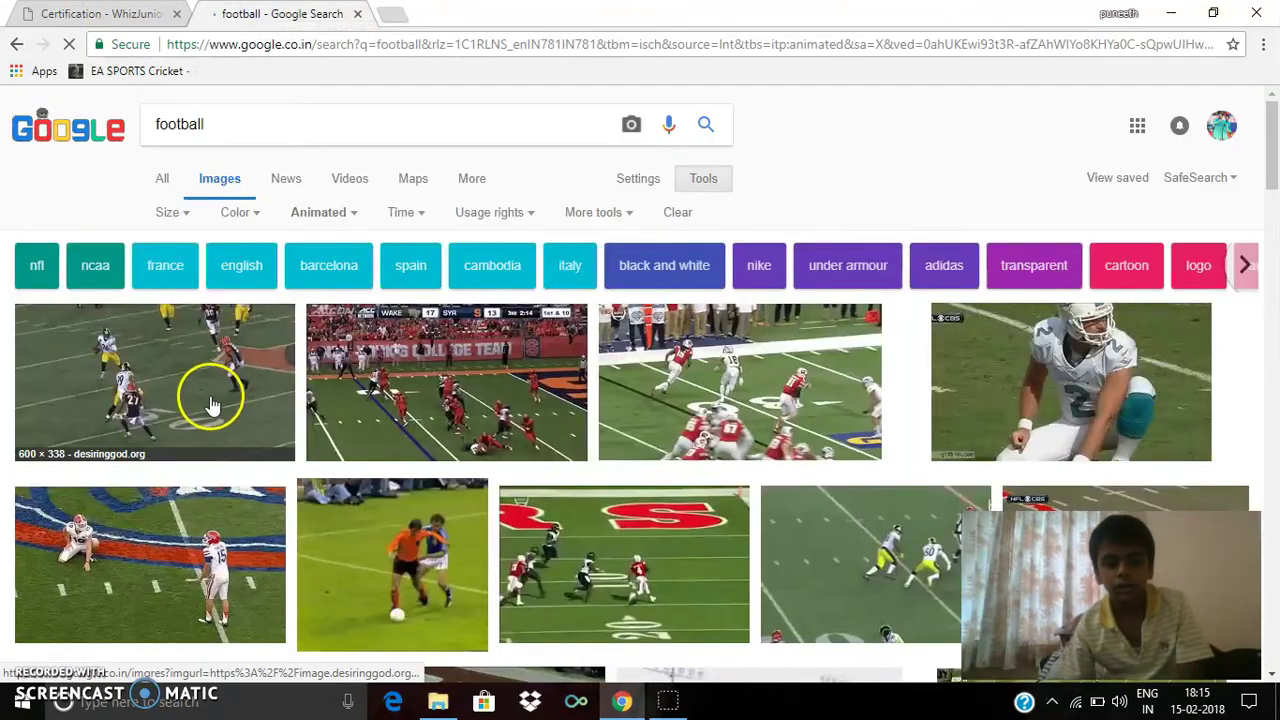
scroll(400, 410, "down", 2)
scroll(395, 408, "up", 2)
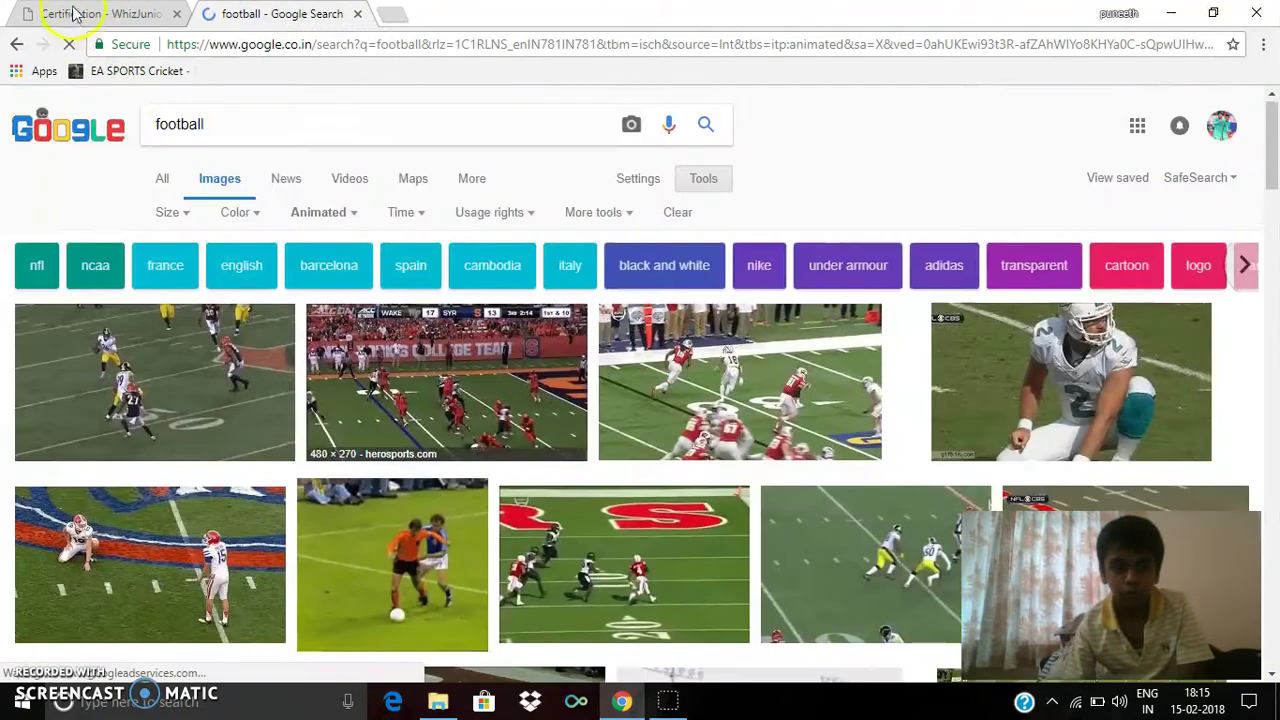
left_click(95, 14)
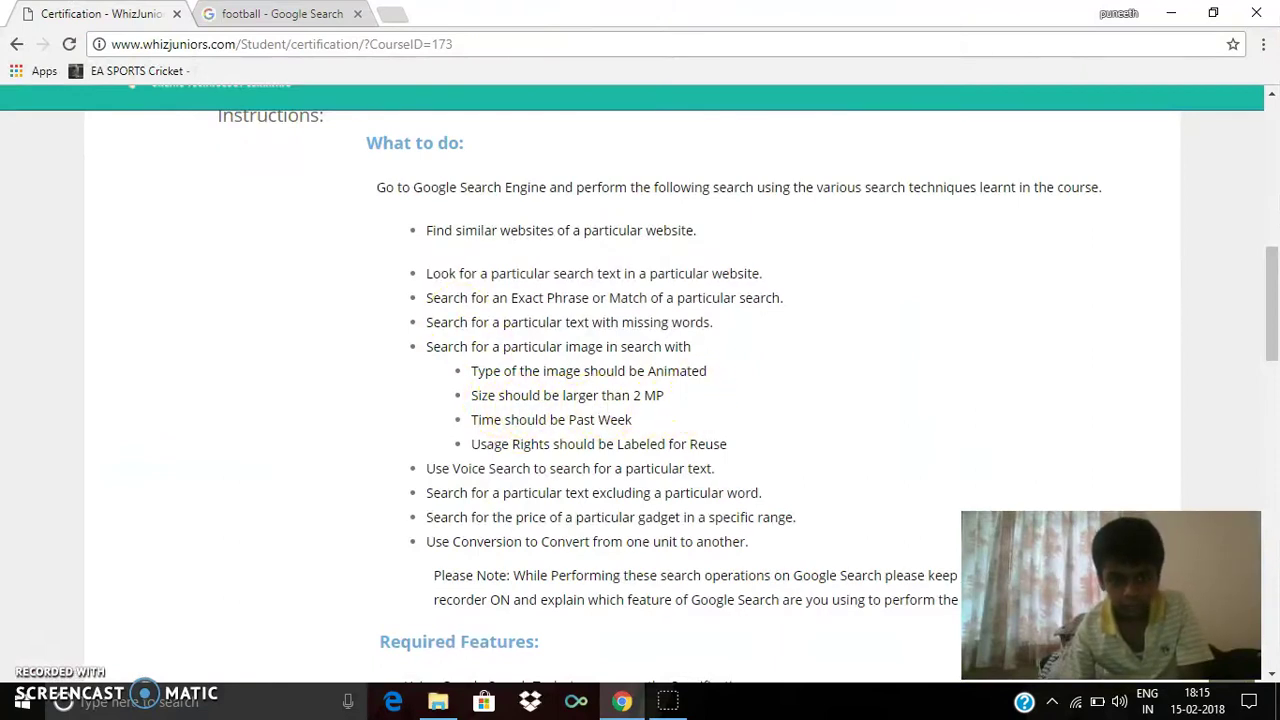
left_click(250, 14)
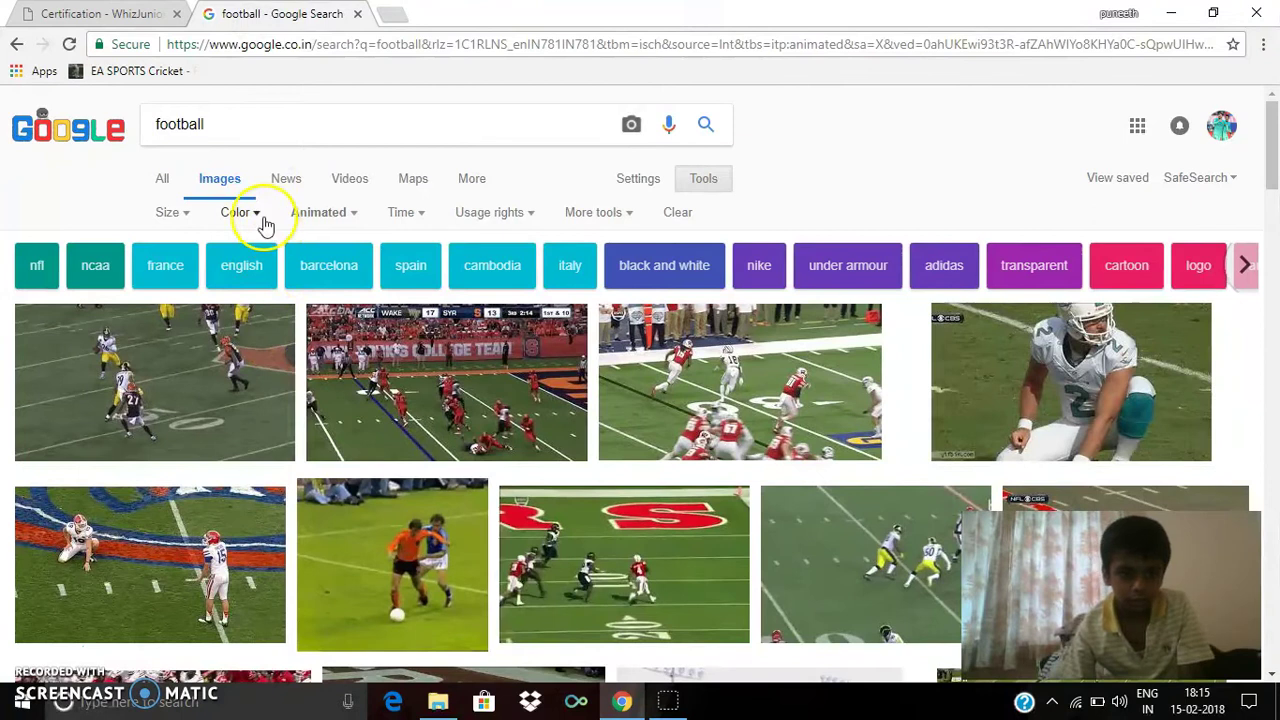
left_click(176, 222)
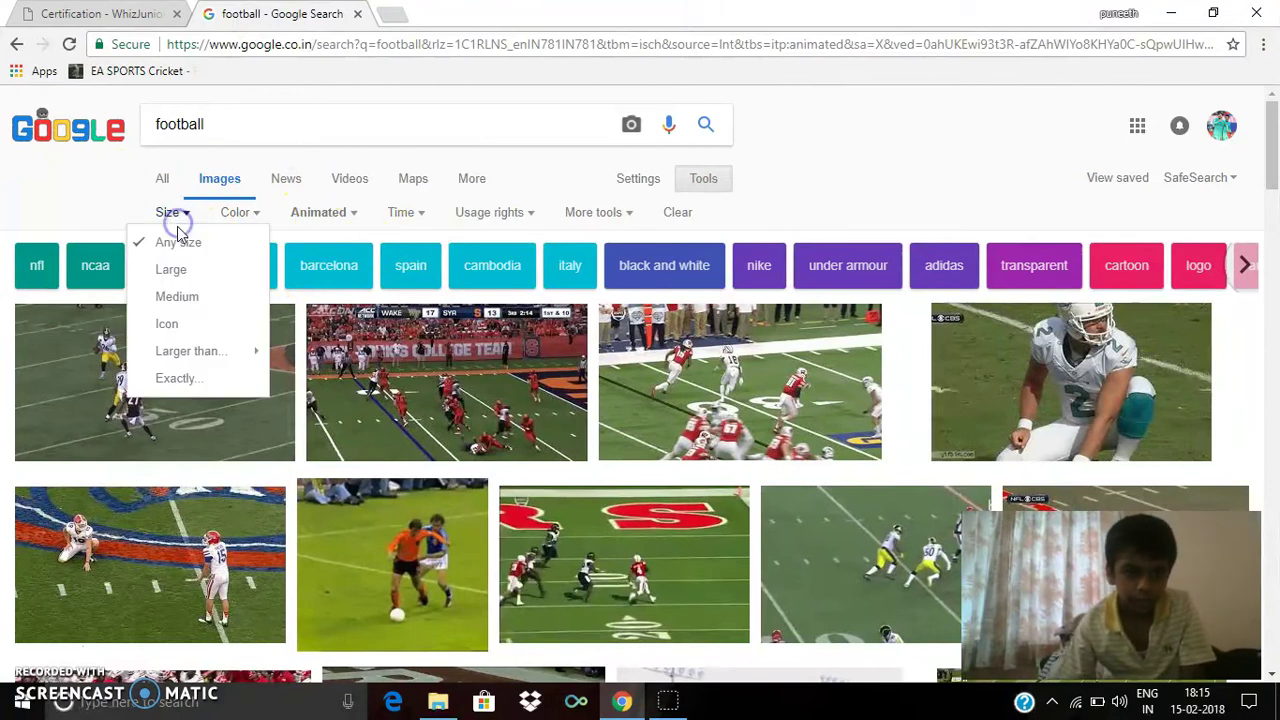
mouse_move(218, 358)
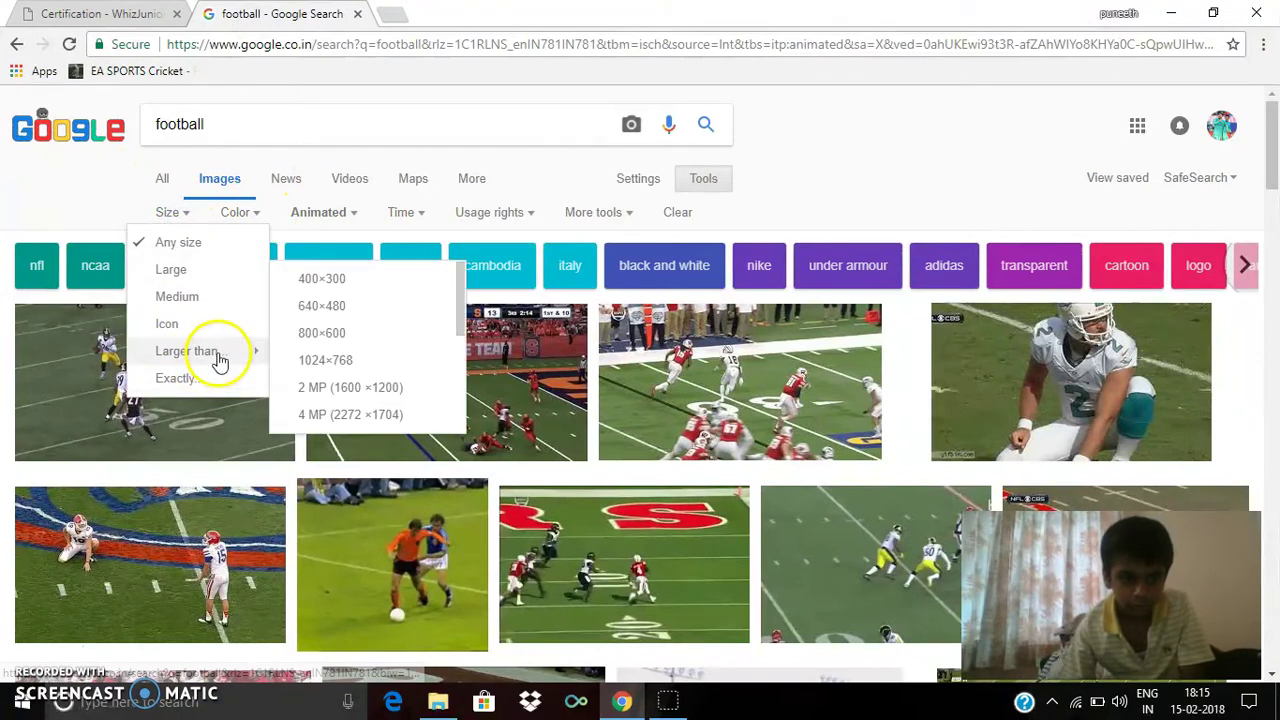
left_click(272, 387)
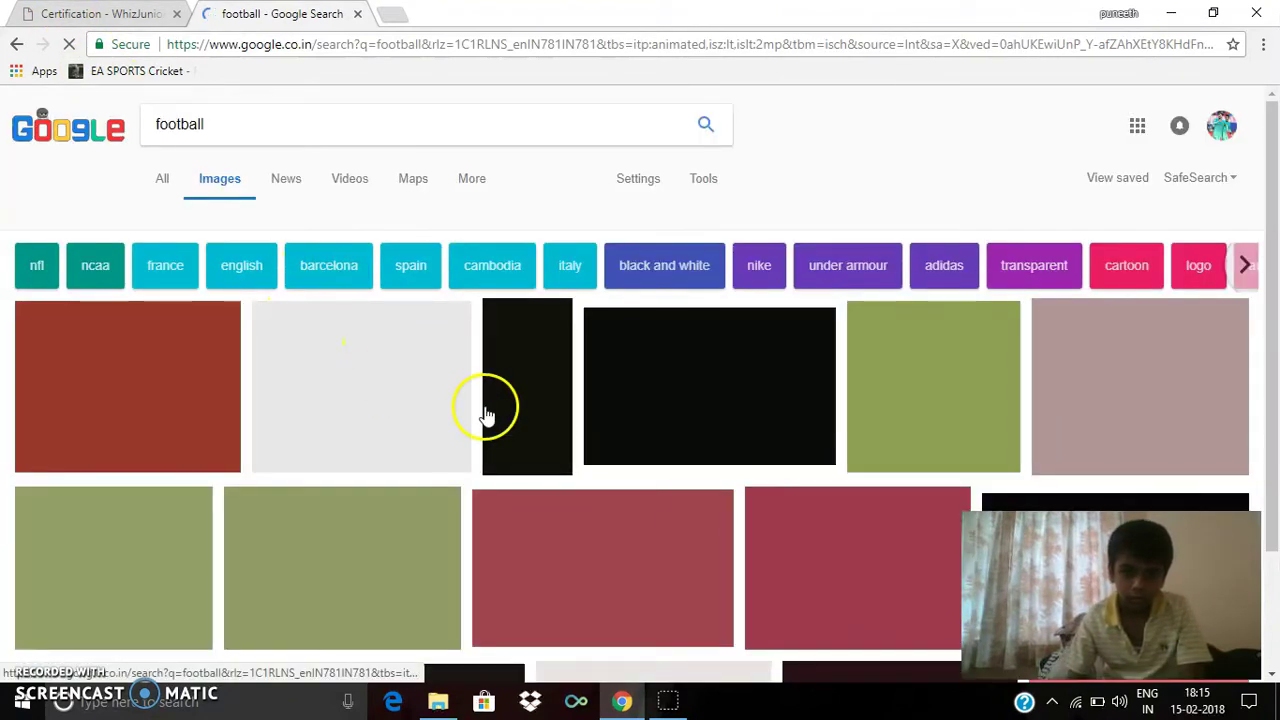
scroll(800, 470, "down", 2)
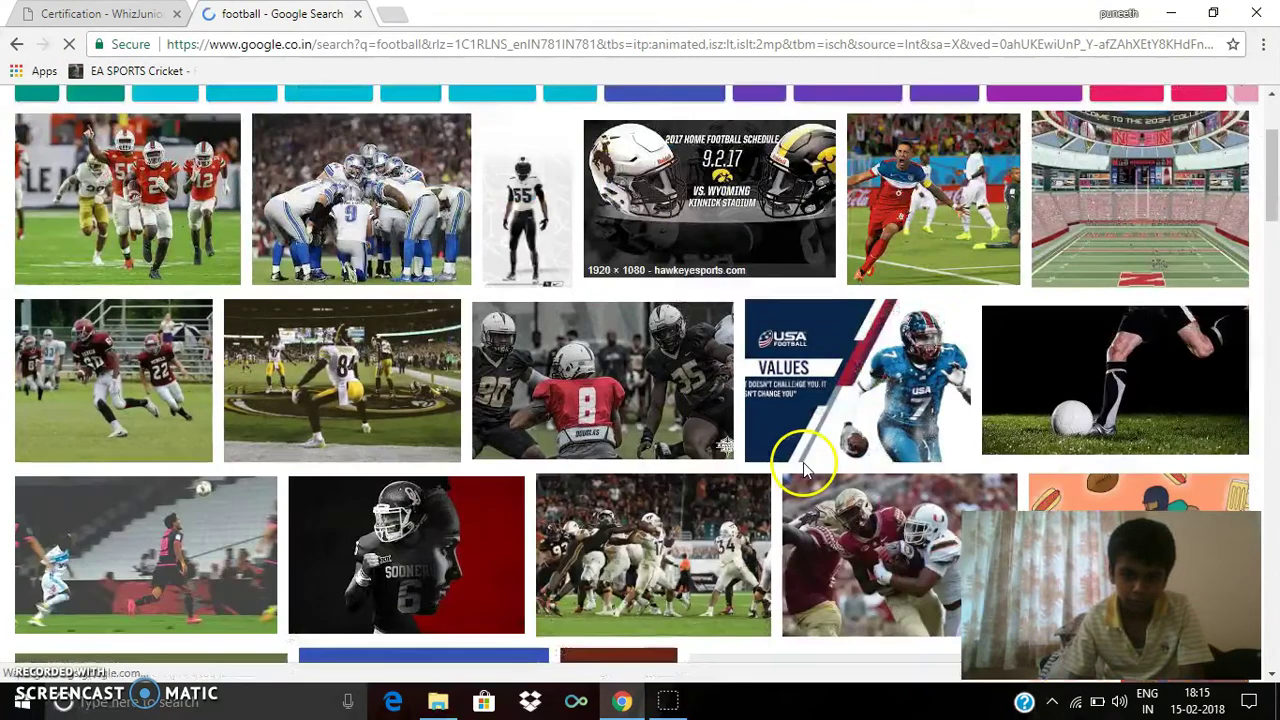
scroll(737, 394, "up", 2)
Step: Filter the football images to the Past week
left_click(101, 12)
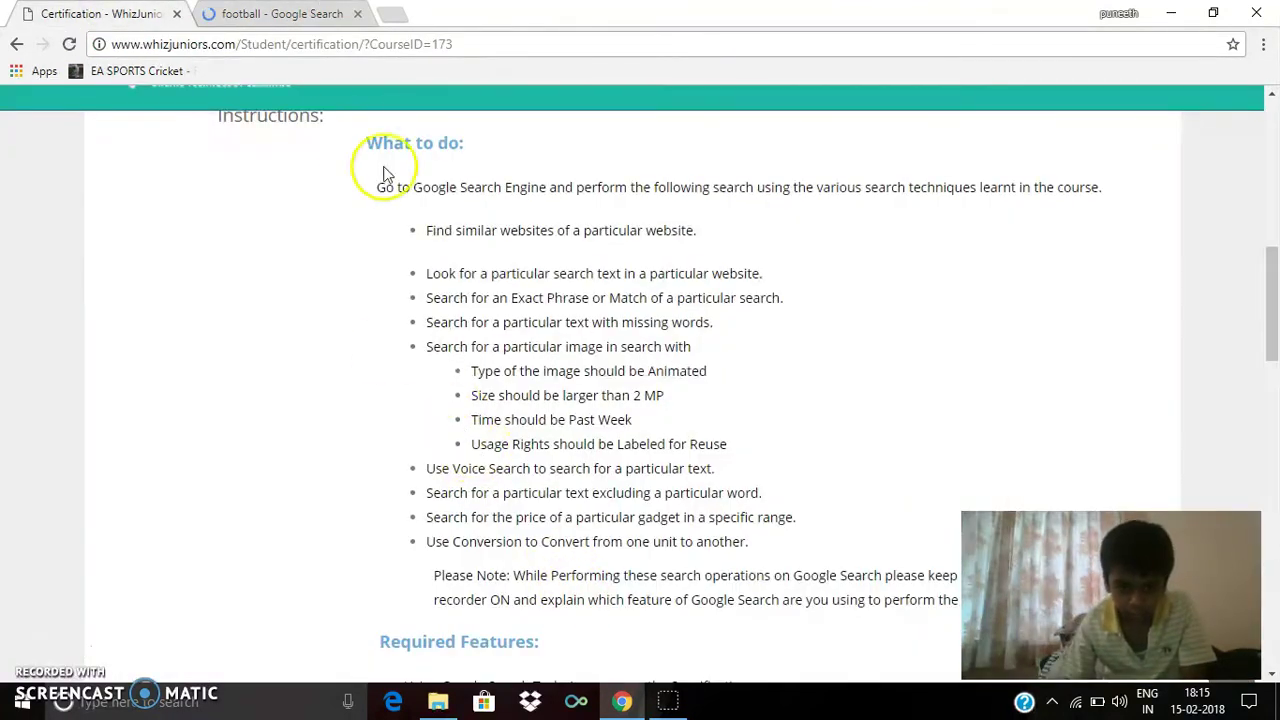
left_click(254, 14)
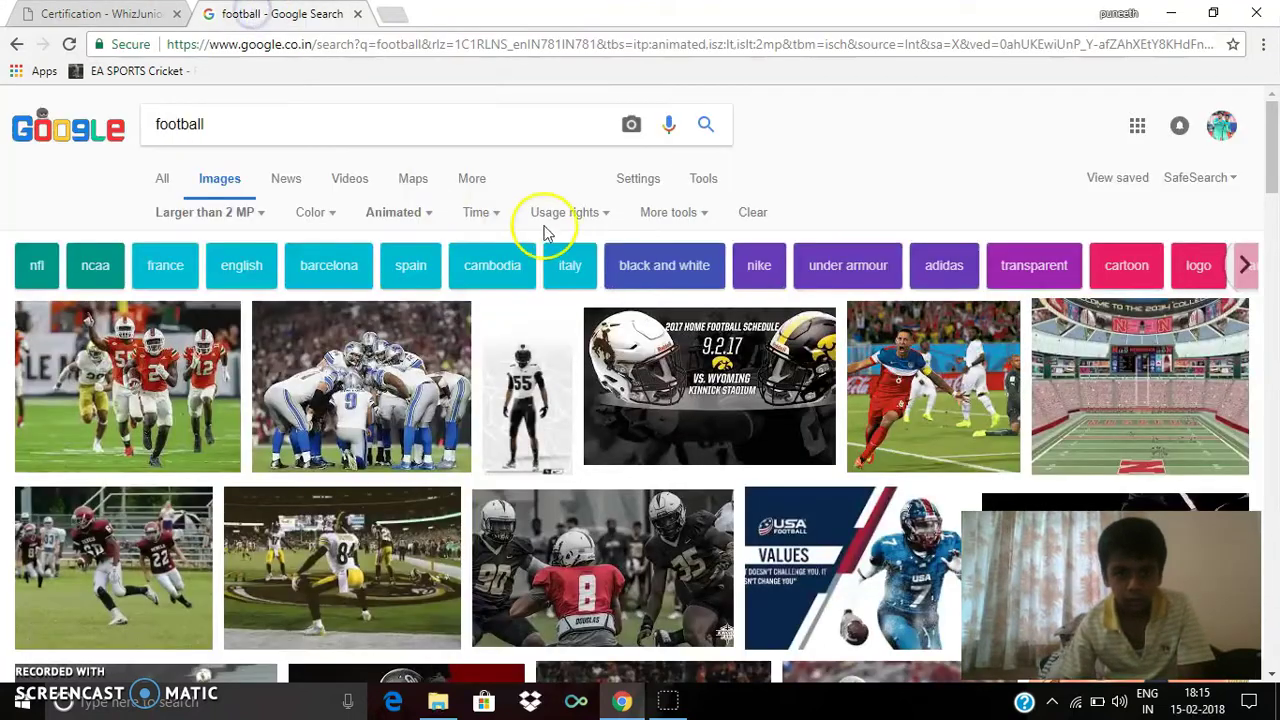
left_click(482, 212)
left_click(483, 296)
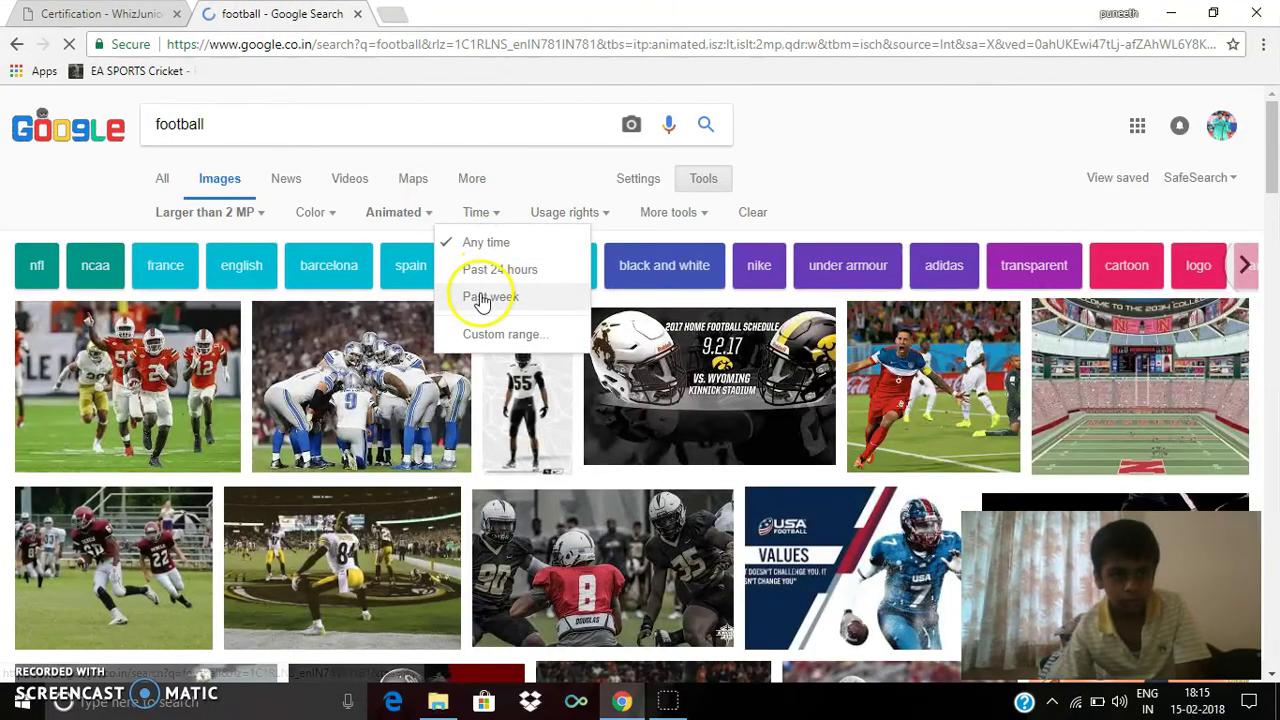
Step: Further restrict the images to Labeled for reuse, leaving no matching results
left_click(44, 12)
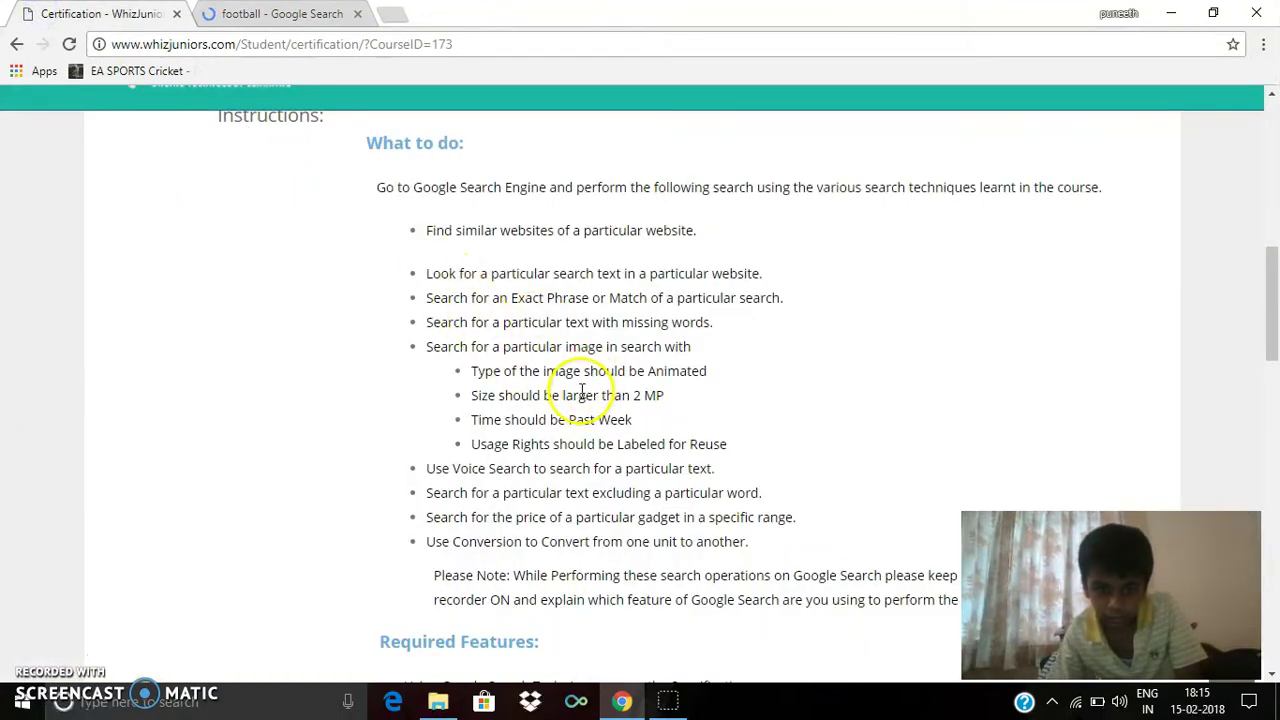
left_click(268, 14)
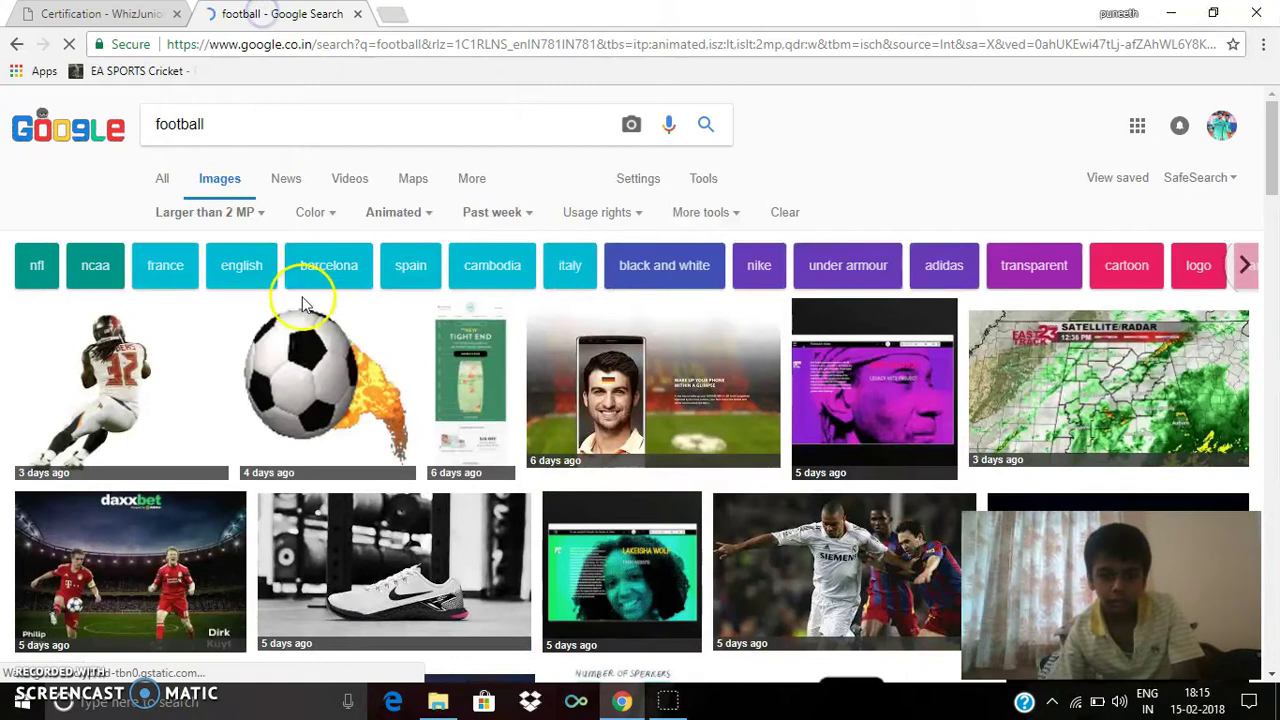
left_click(610, 216)
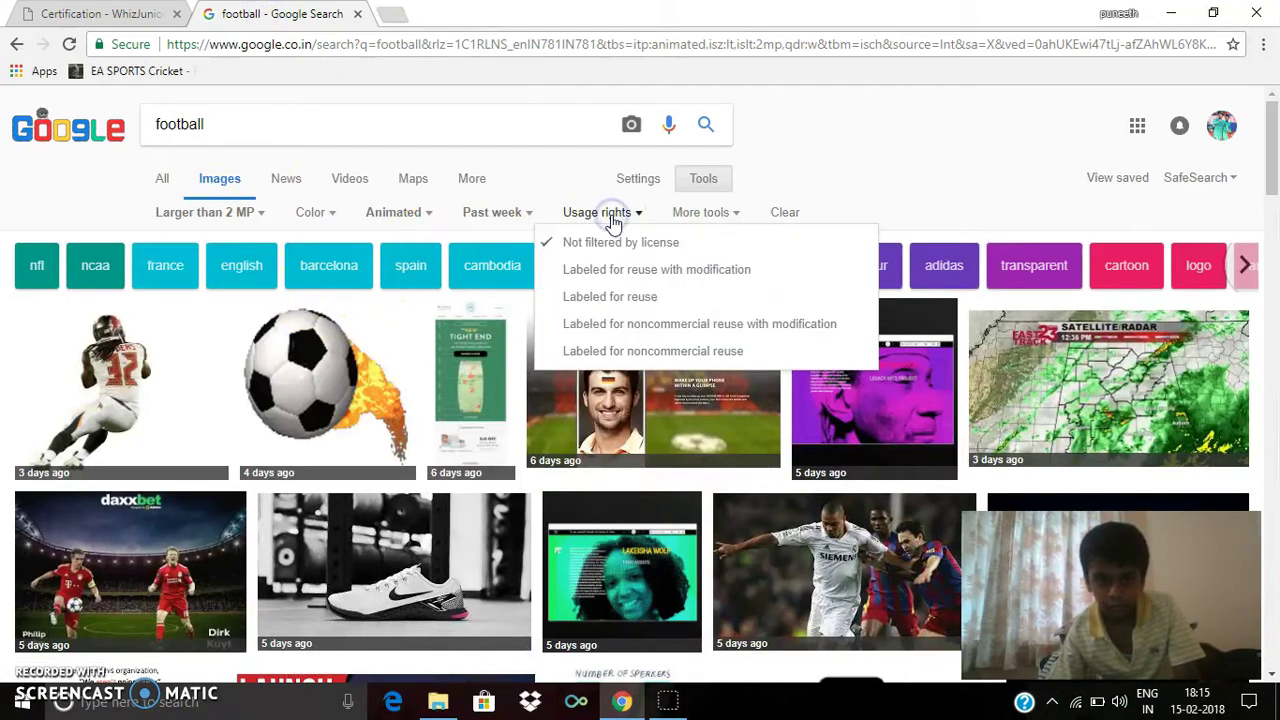
left_click(598, 304)
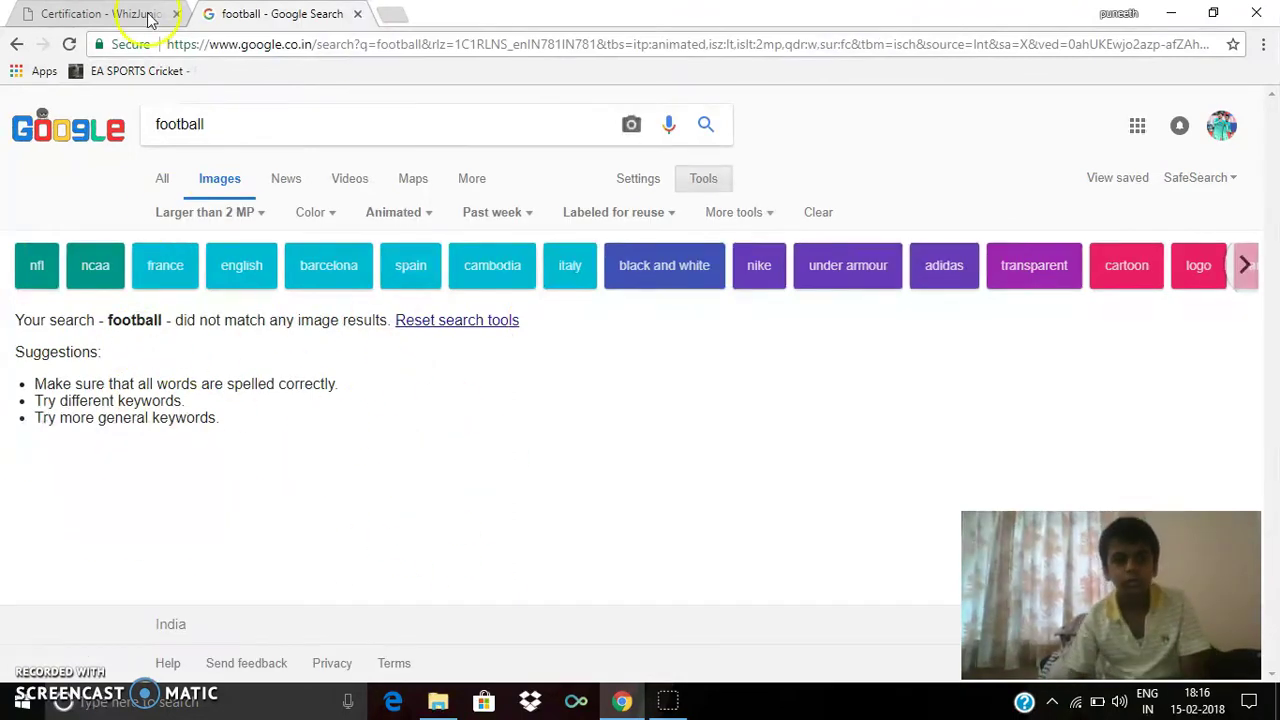
Step: From the football results tab, voice-search 'cricket' with microphone access allowed, bringing up live scores
left_click(100, 14)
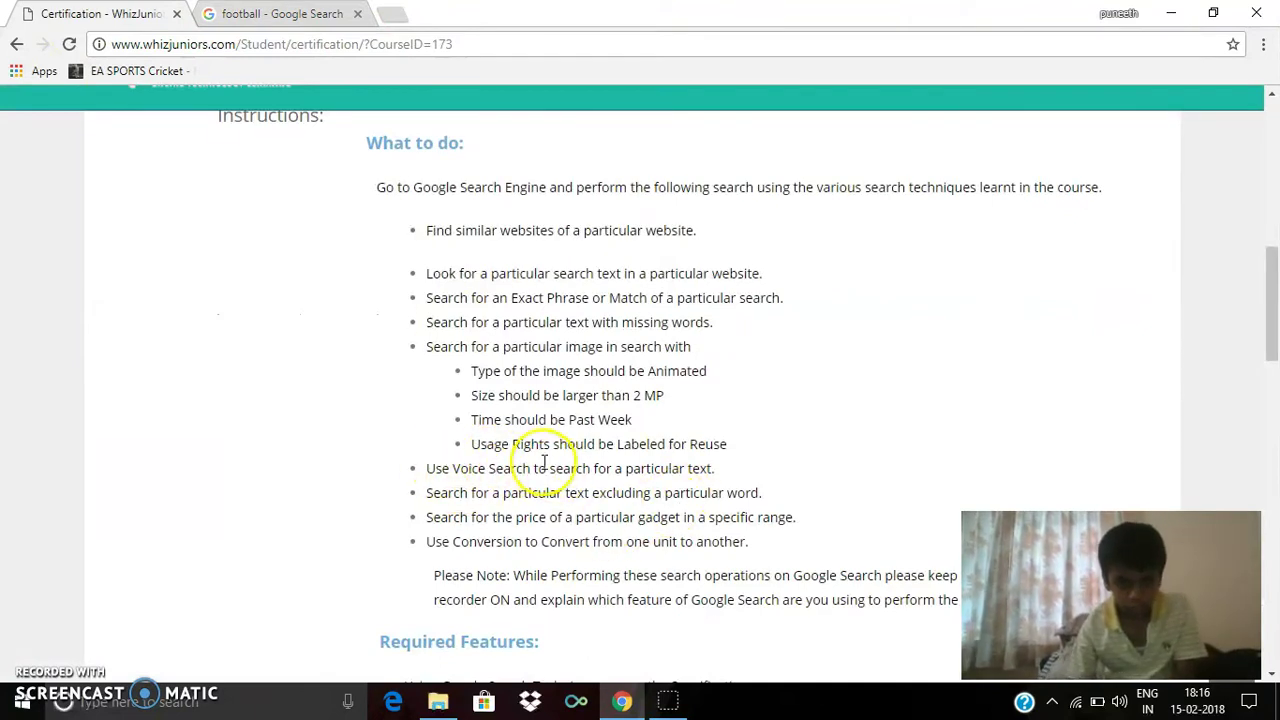
left_click(297, 20)
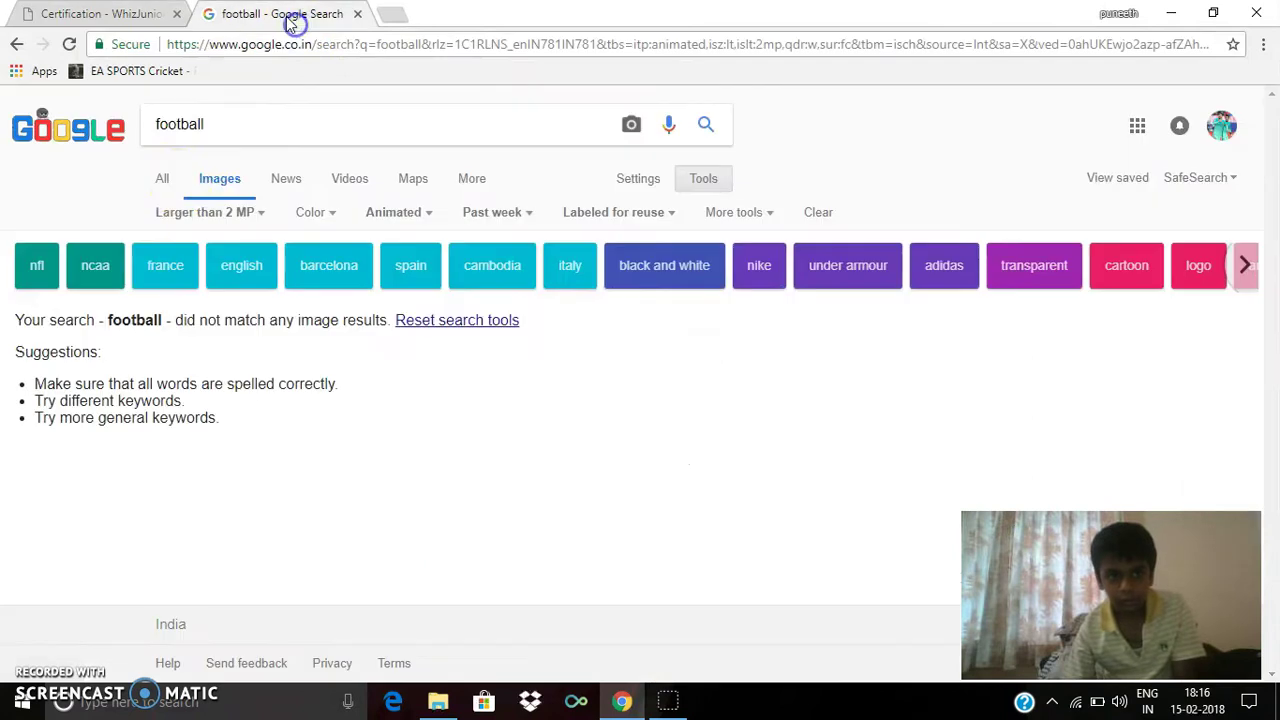
left_click(679, 131)
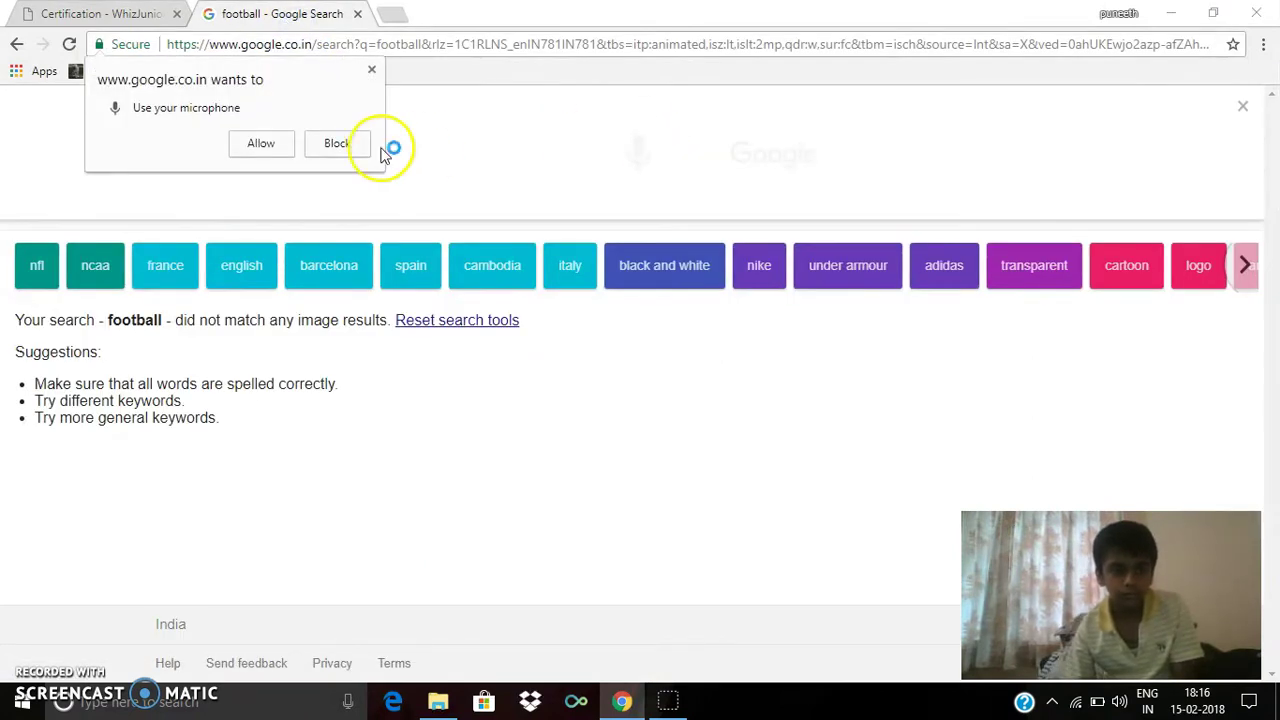
left_click(283, 152)
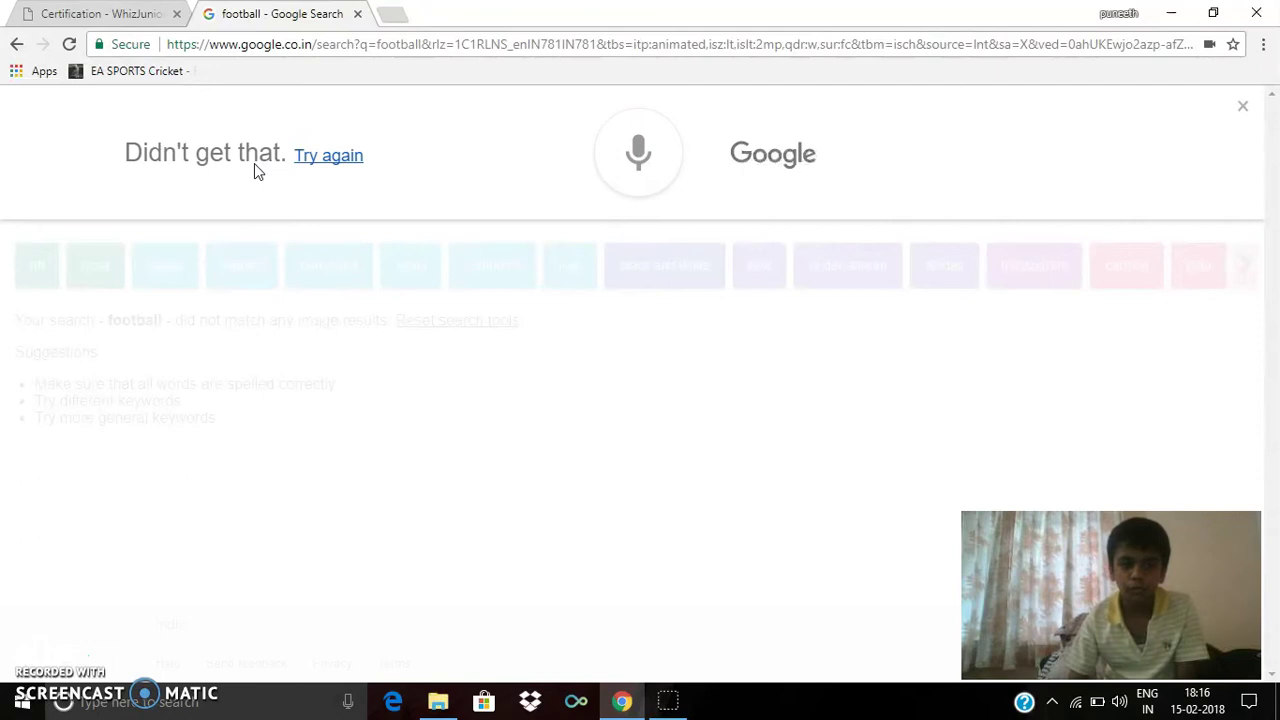
left_click(596, 160)
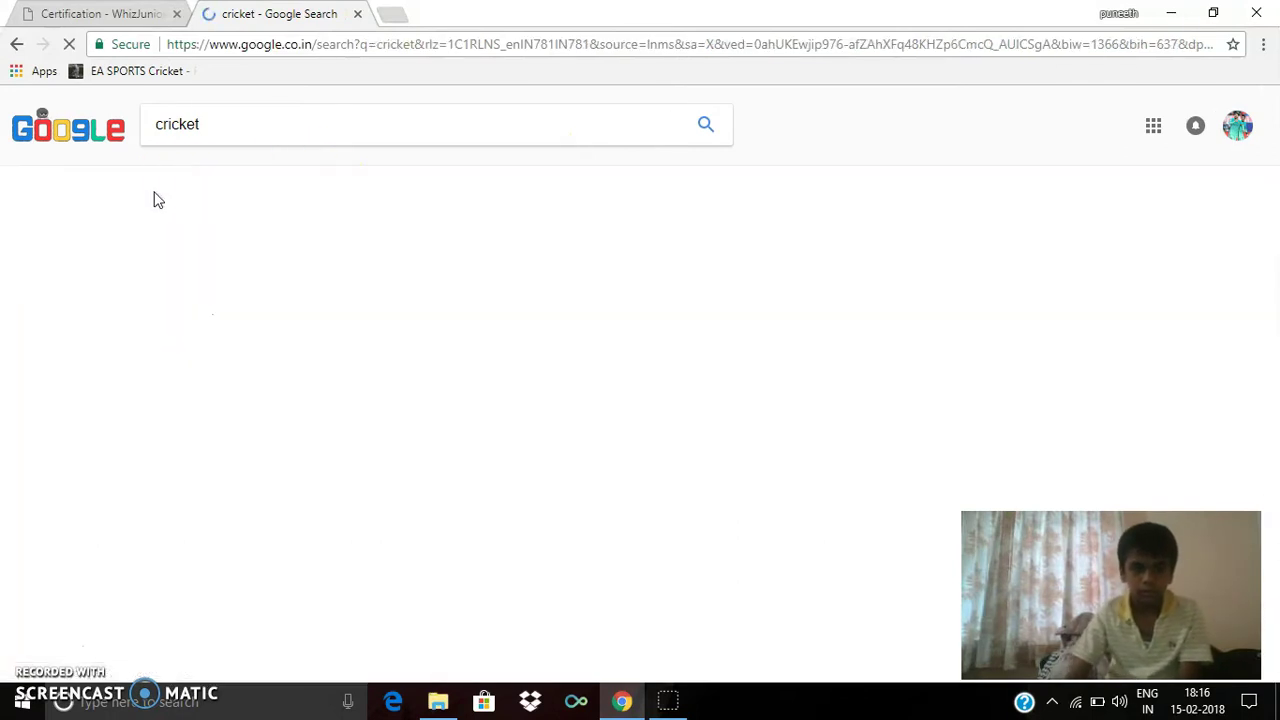
scroll(230, 388, "down", 8)
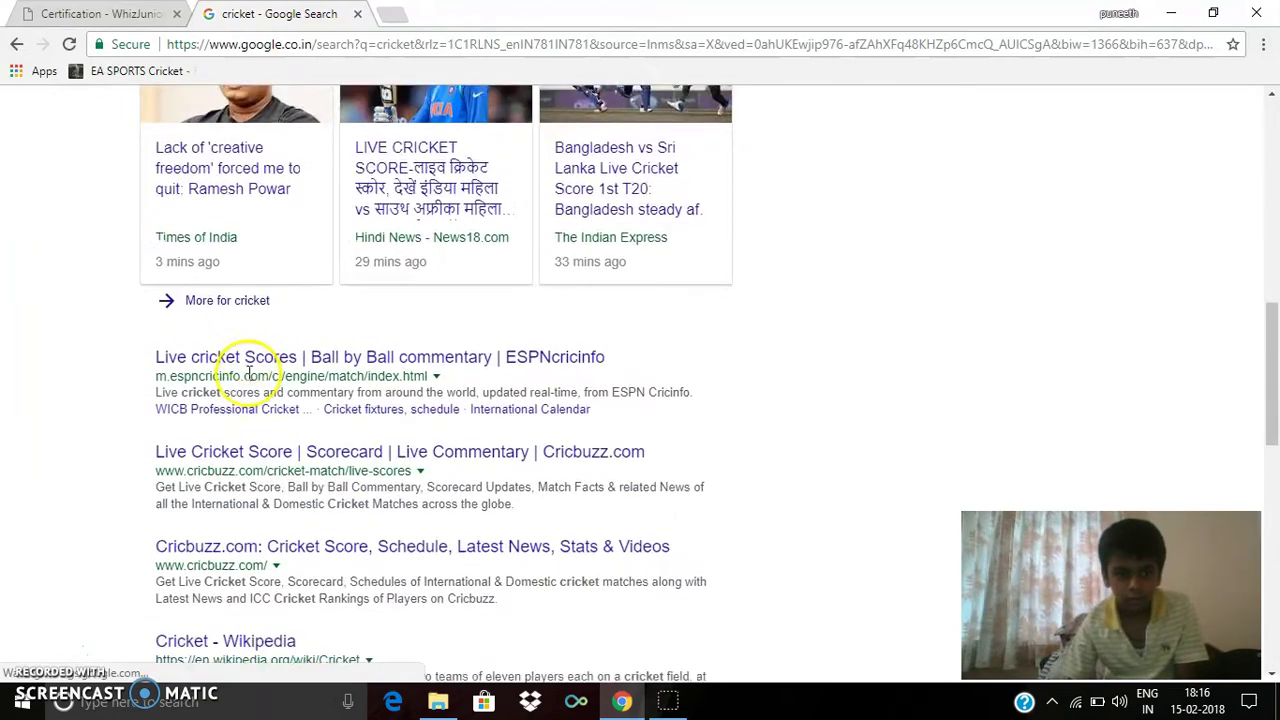
scroll(248, 380, "down", 4)
scroll(220, 150, "up", 1)
scroll(240, 200, "up", 10)
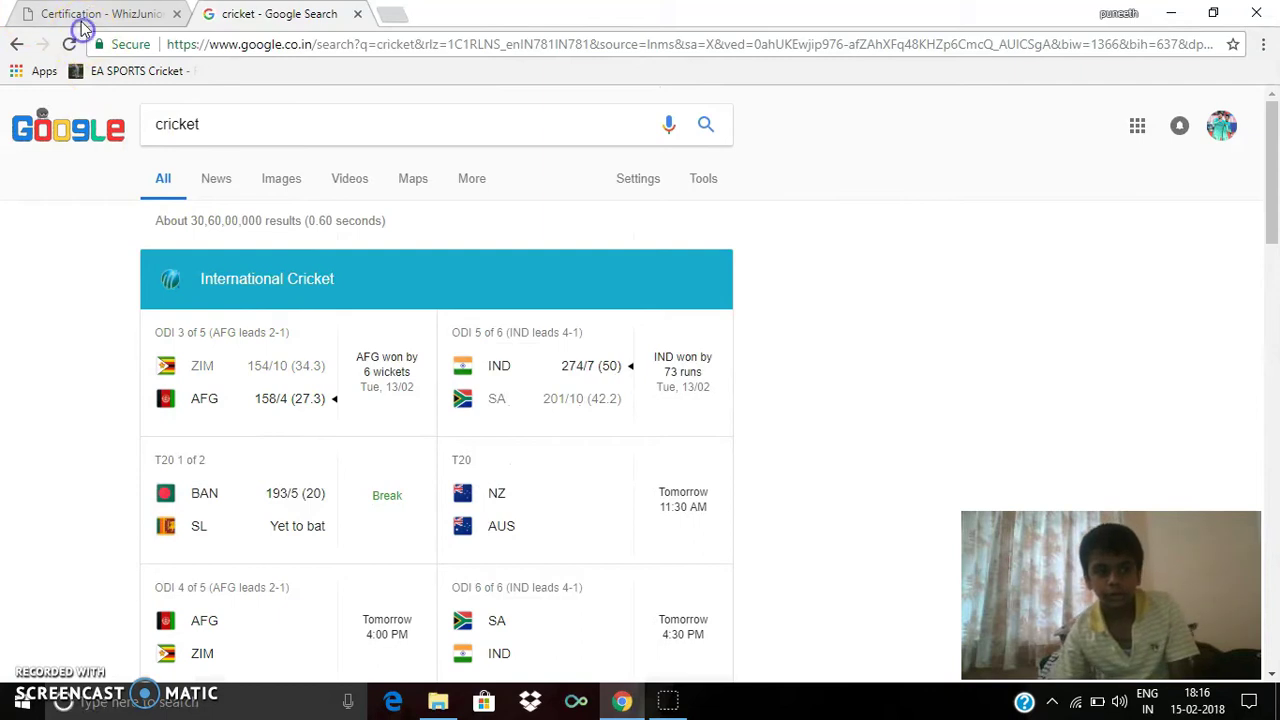
Step: After checking the certification instructions, replace the cricket query with a search for 'computer'
left_click(84, 22)
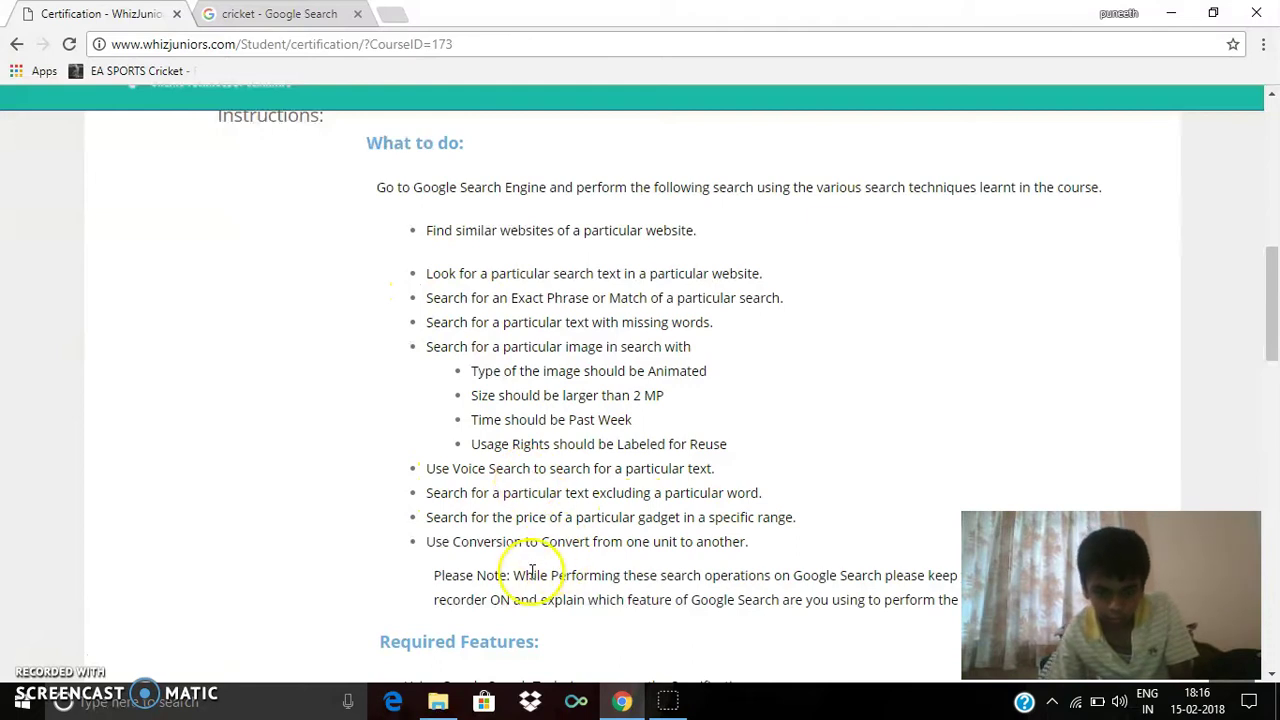
key("ctrl+Tab")
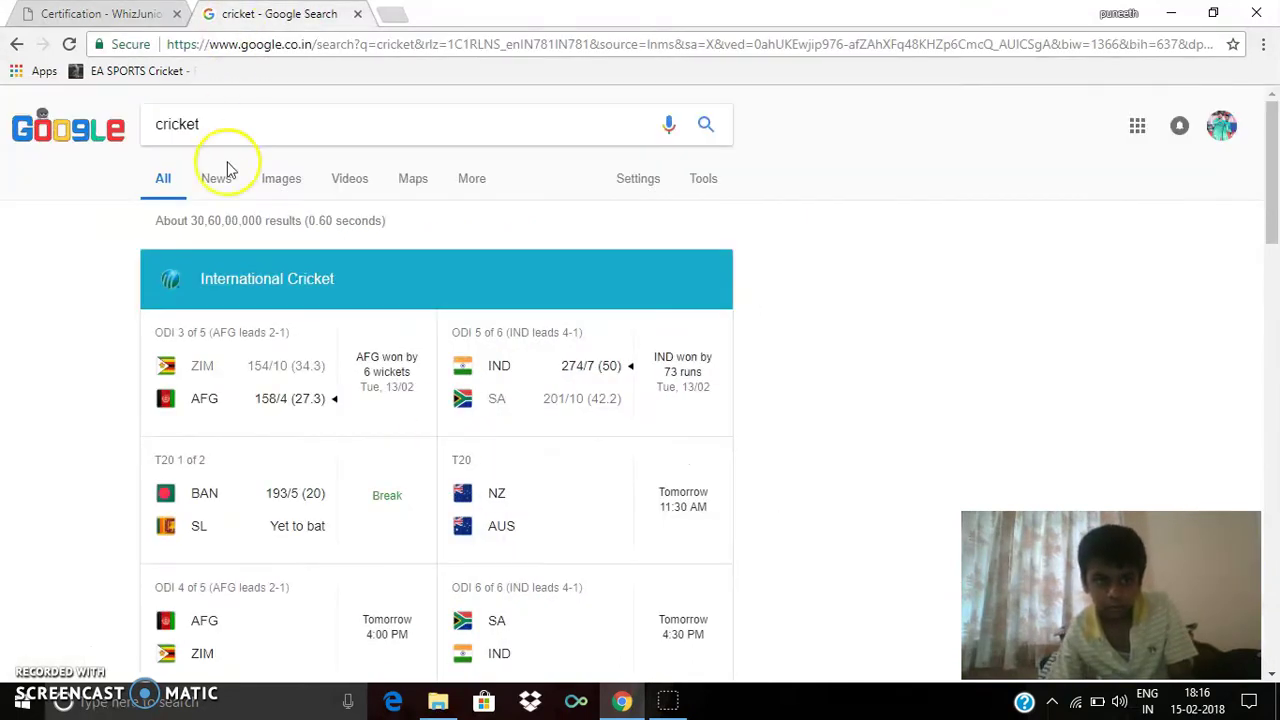
left_click(206, 131)
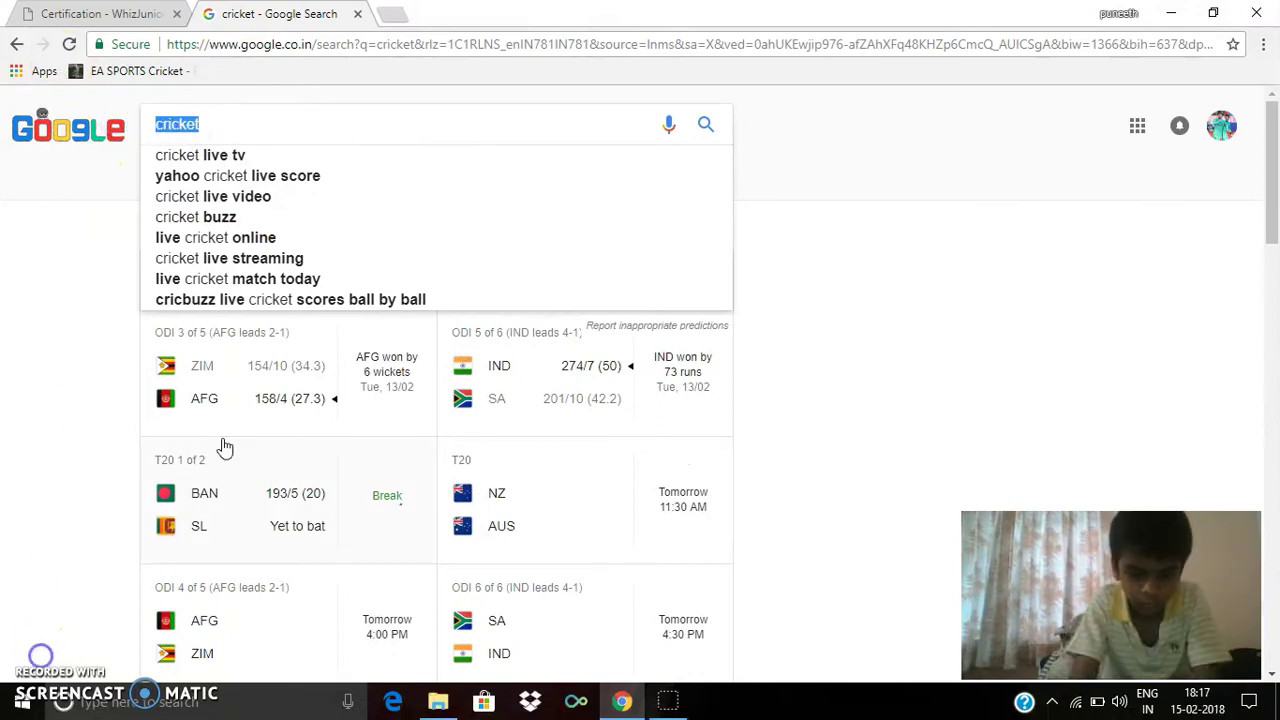
type("computer")
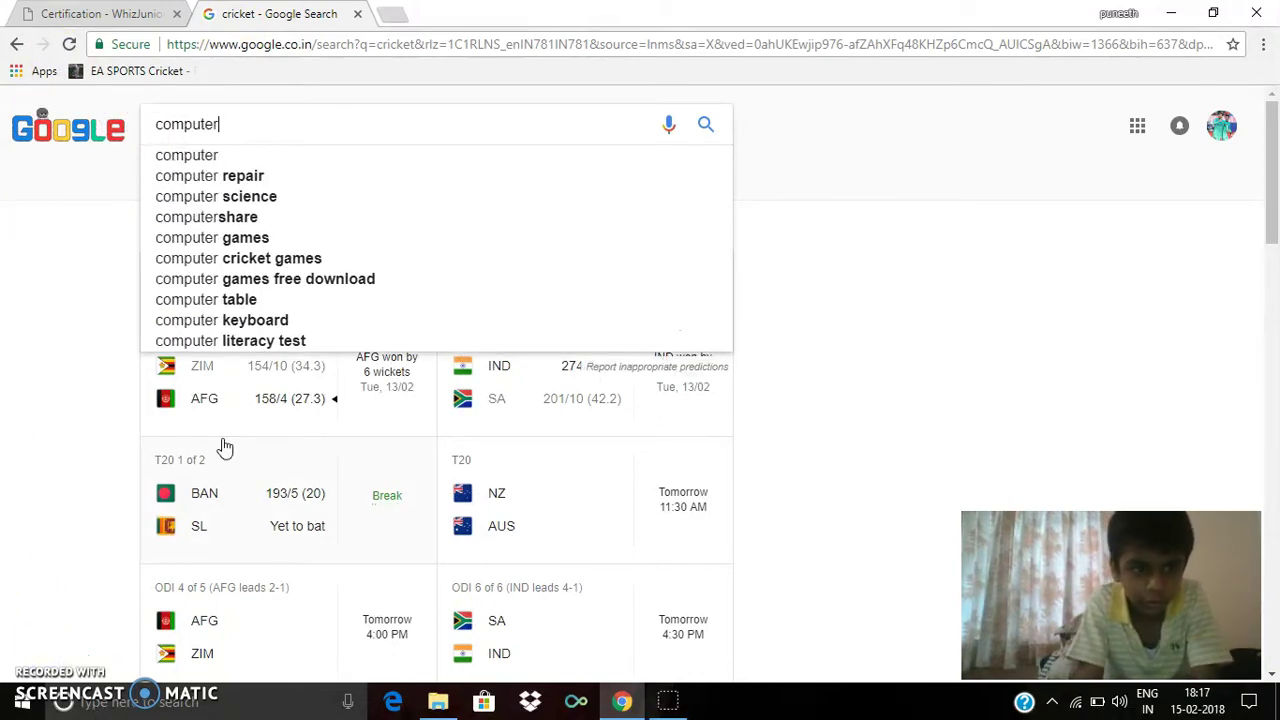
key("Return")
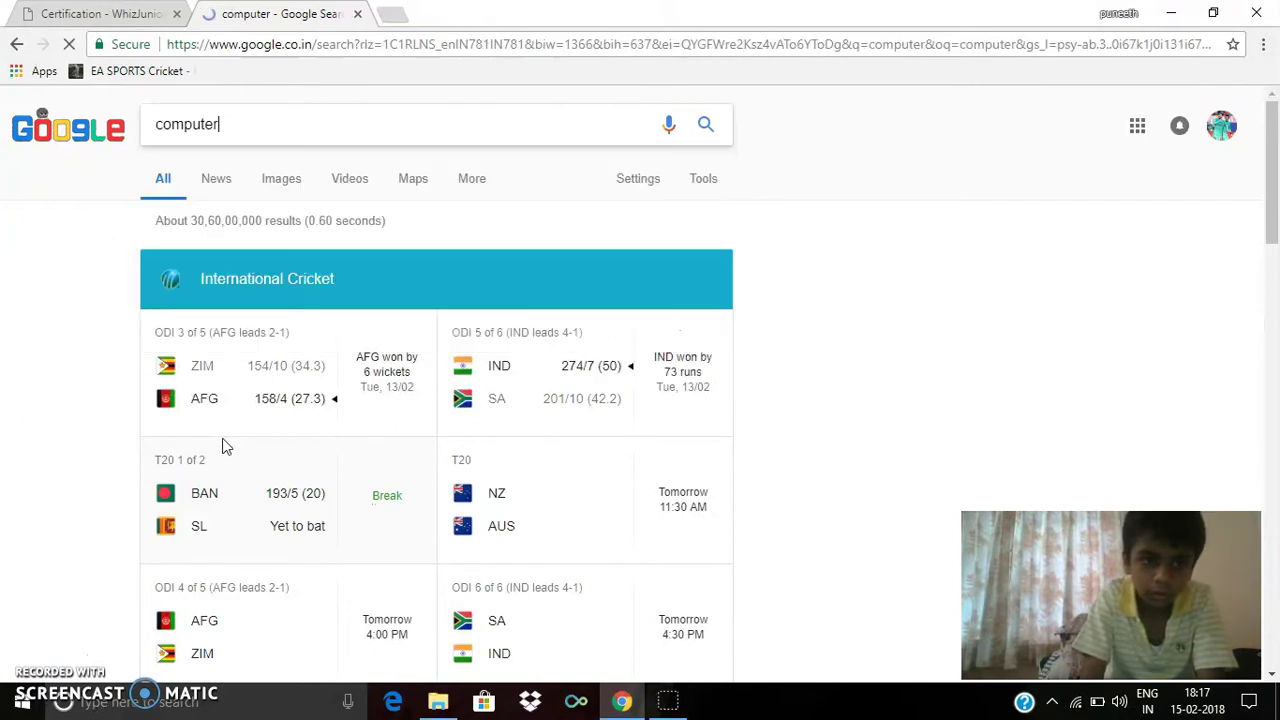
Step: Clear the query, decline the location request, and search for 'mouse'
left_click(220, 126)
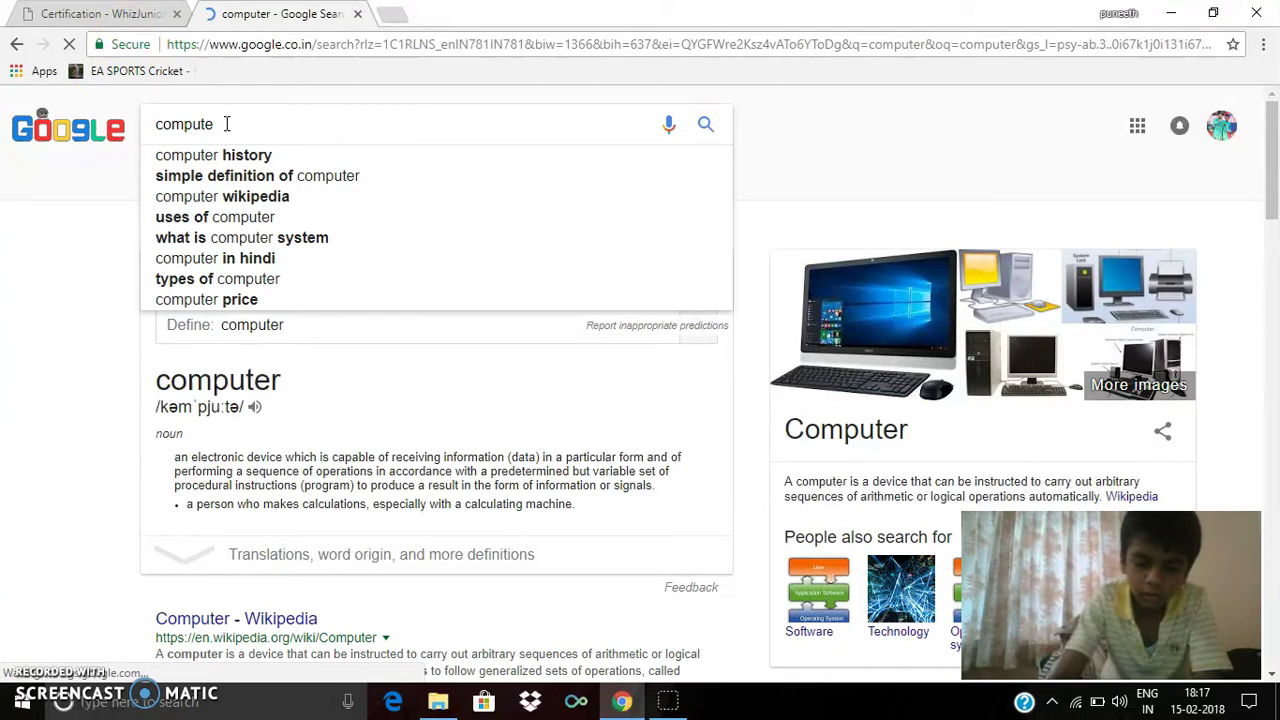
key("BackSpace")
key("BackSpace")
key("BackSpace")
key("BackSpace")
key("BackSpace")
key("BackSpace")
key("BackSpace")
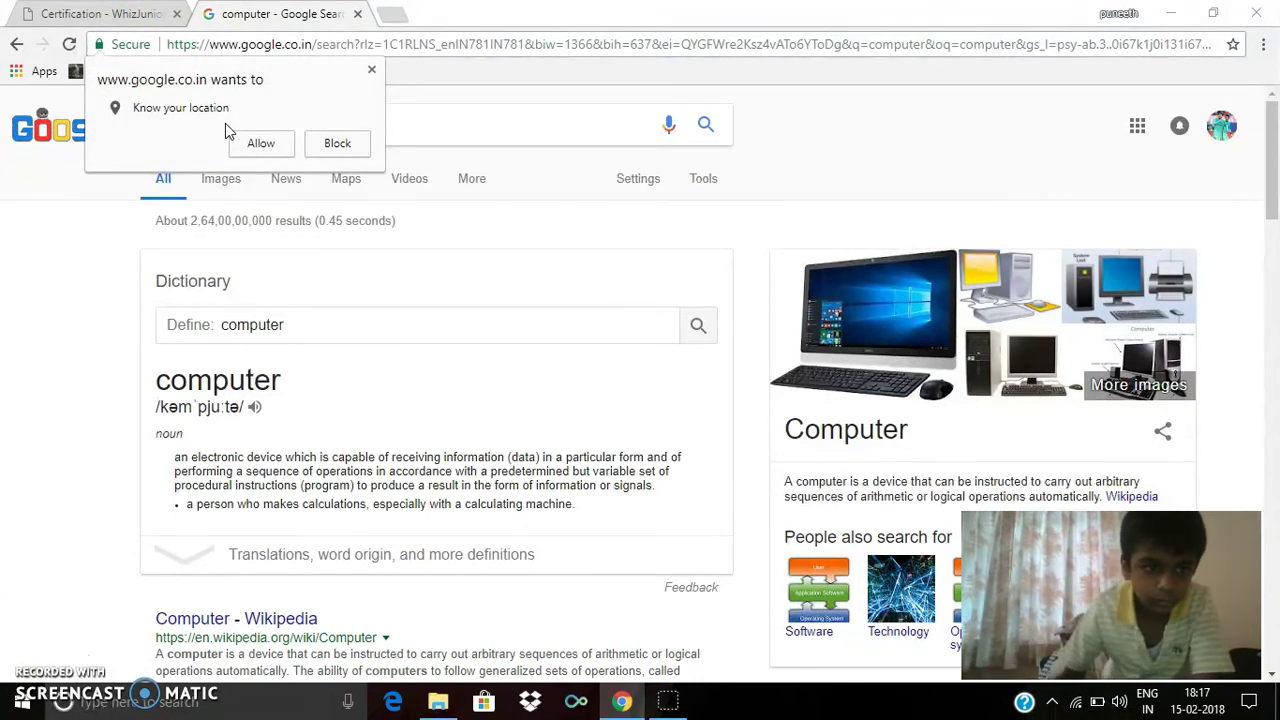
left_click(337, 143)
left_click(352, 133)
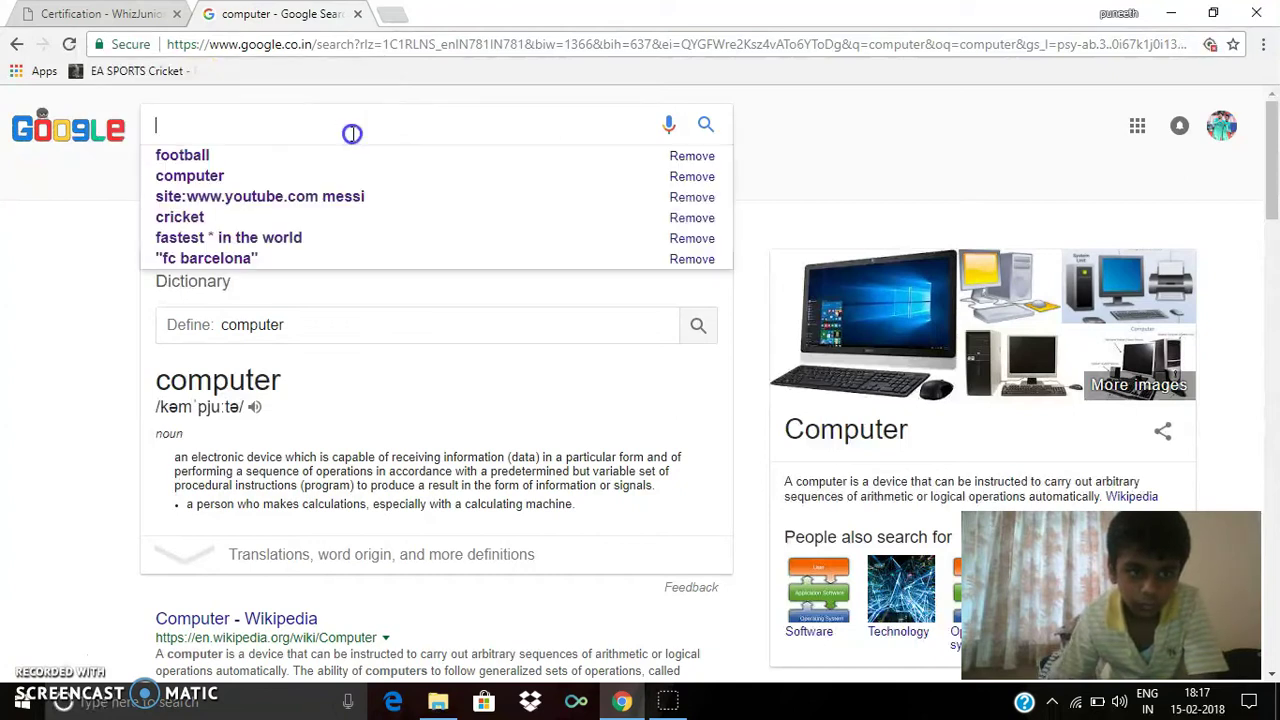
type("mou")
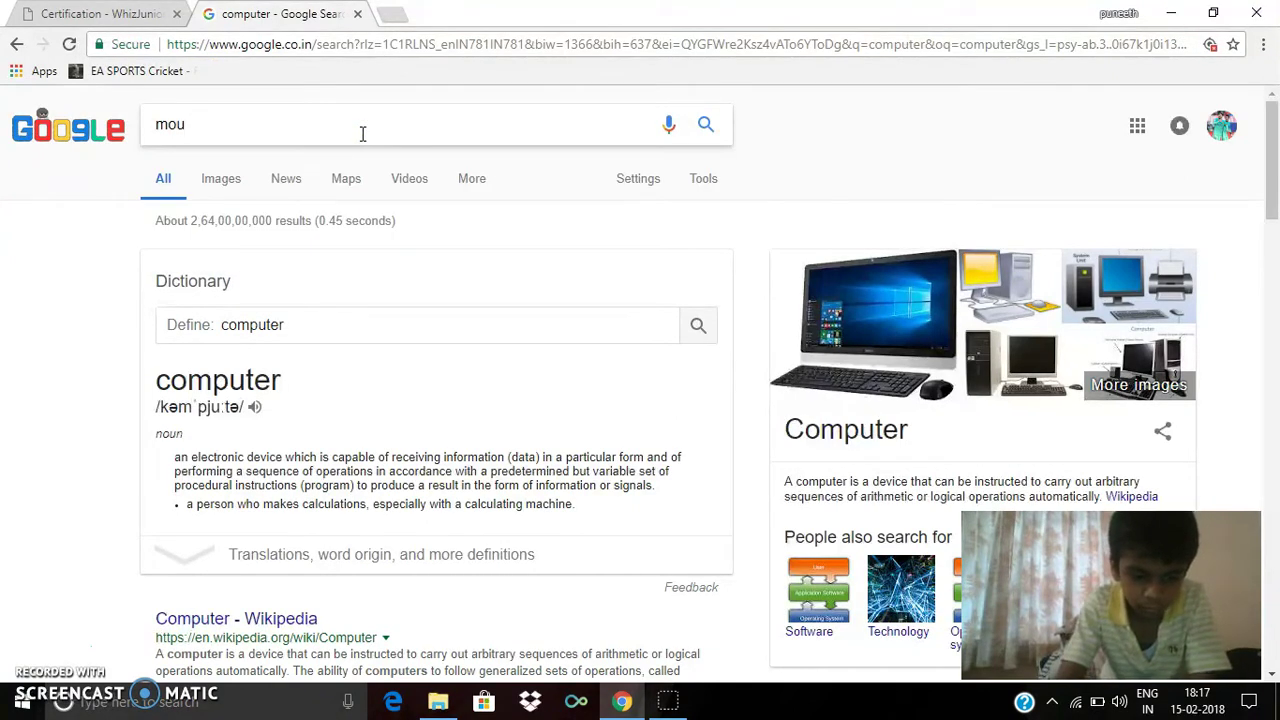
type("se")
key("Return")
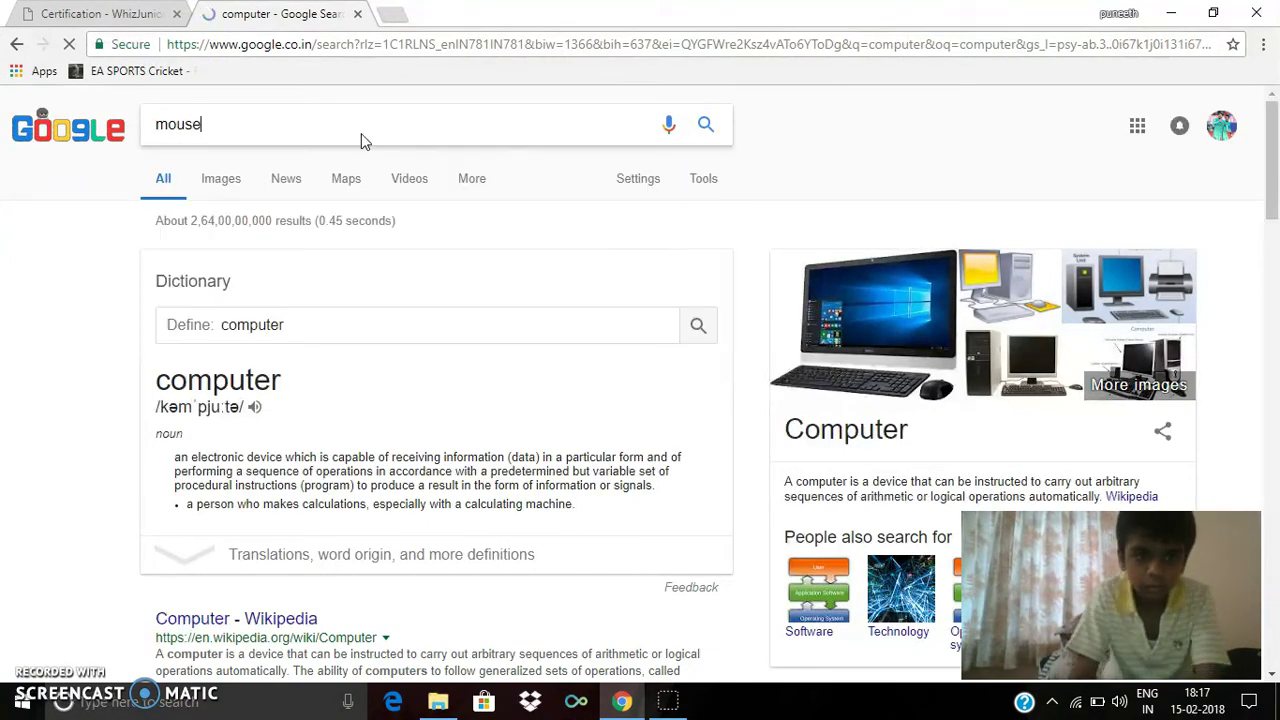
left_click(388, 148)
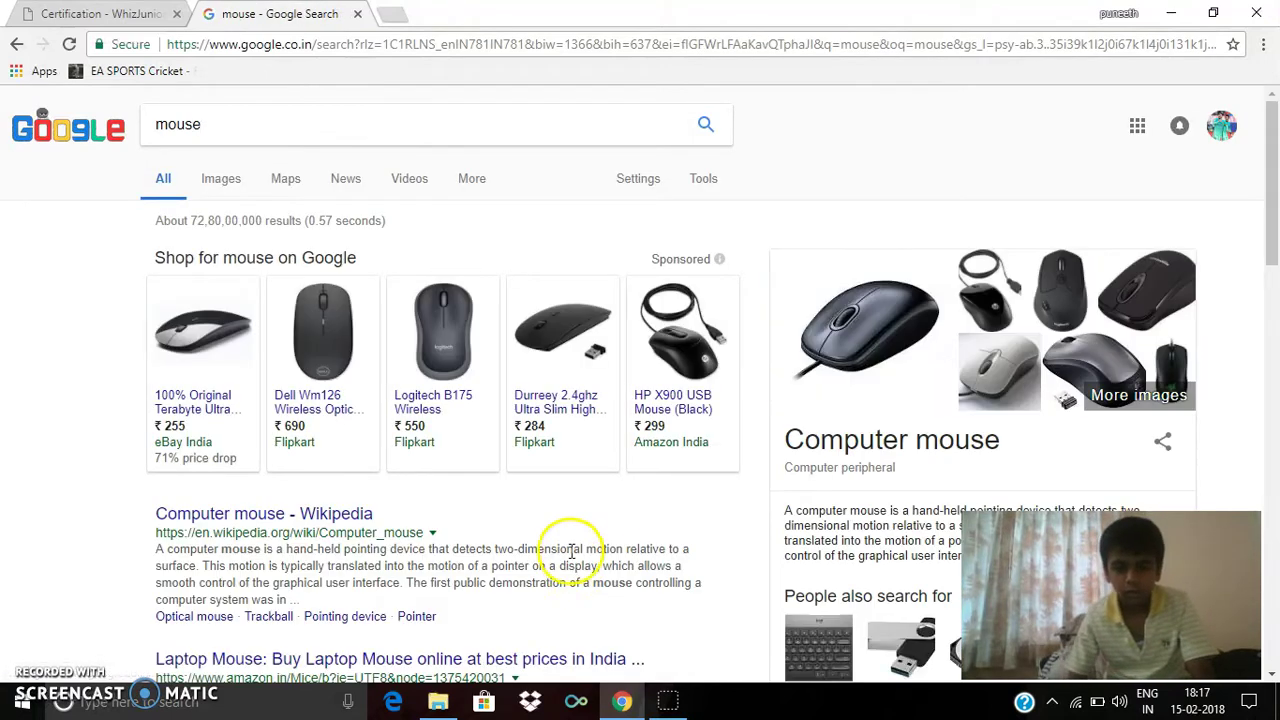
scroll(936, 360, "down", 2)
scroll(936, 360, "up", 2)
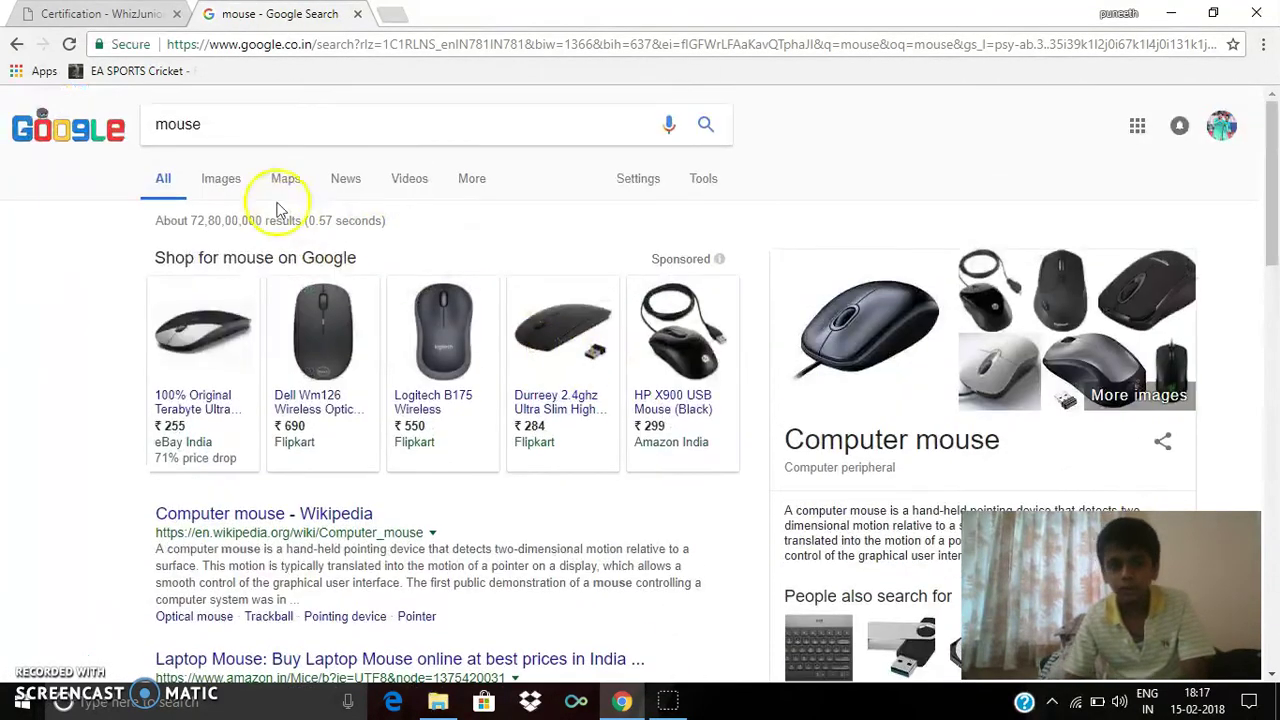
Step: Search for 'mouse - computer' using the minus operator
left_click(223, 134)
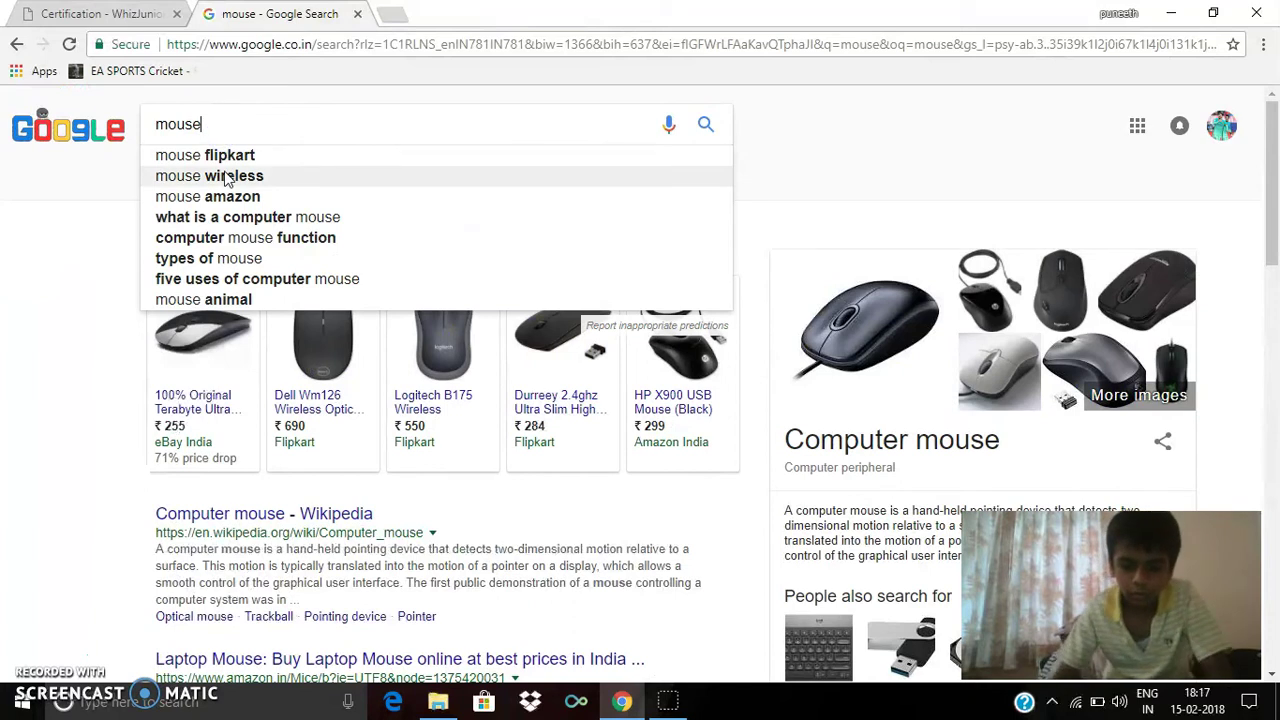
type("-")
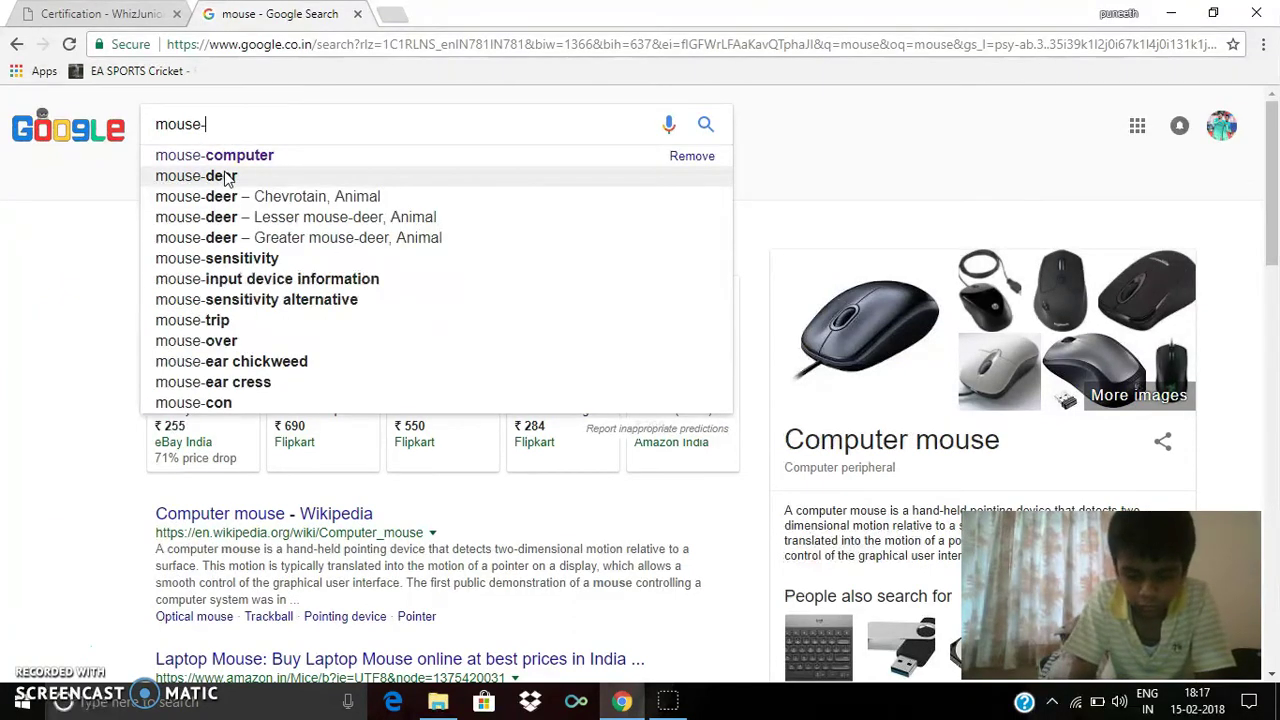
key("Down")
key("Return")
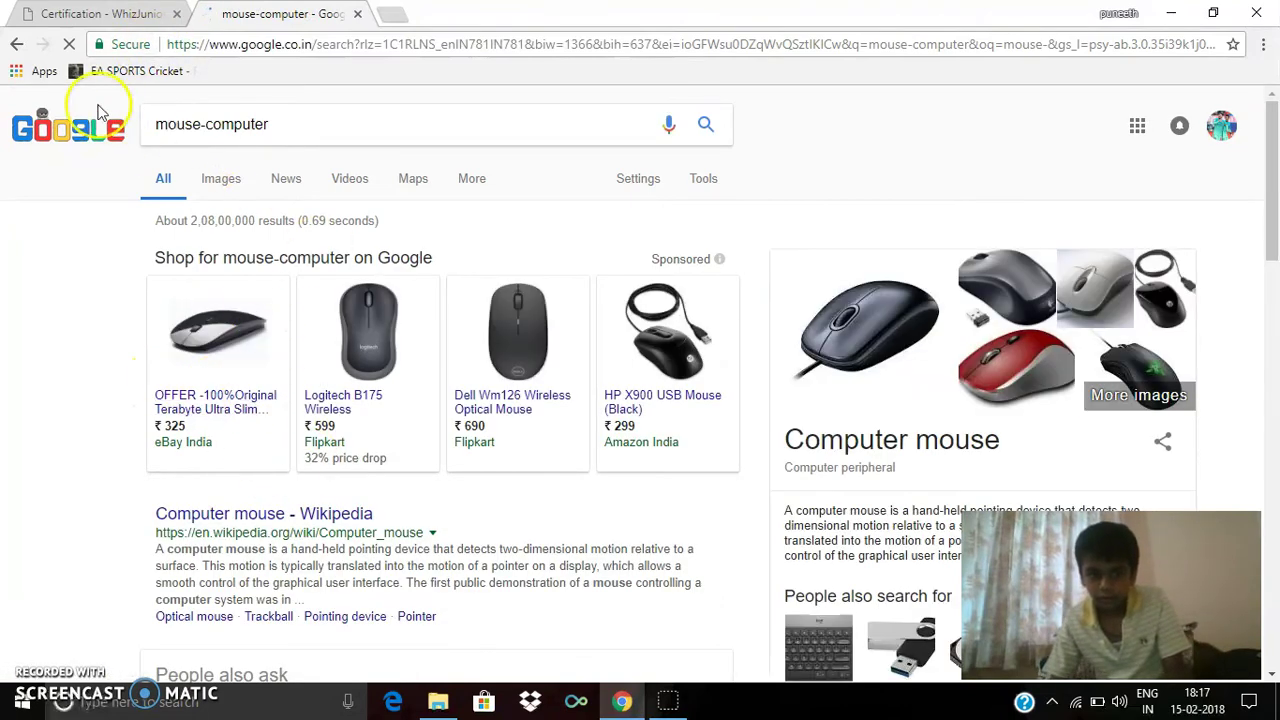
left_click(190, 125)
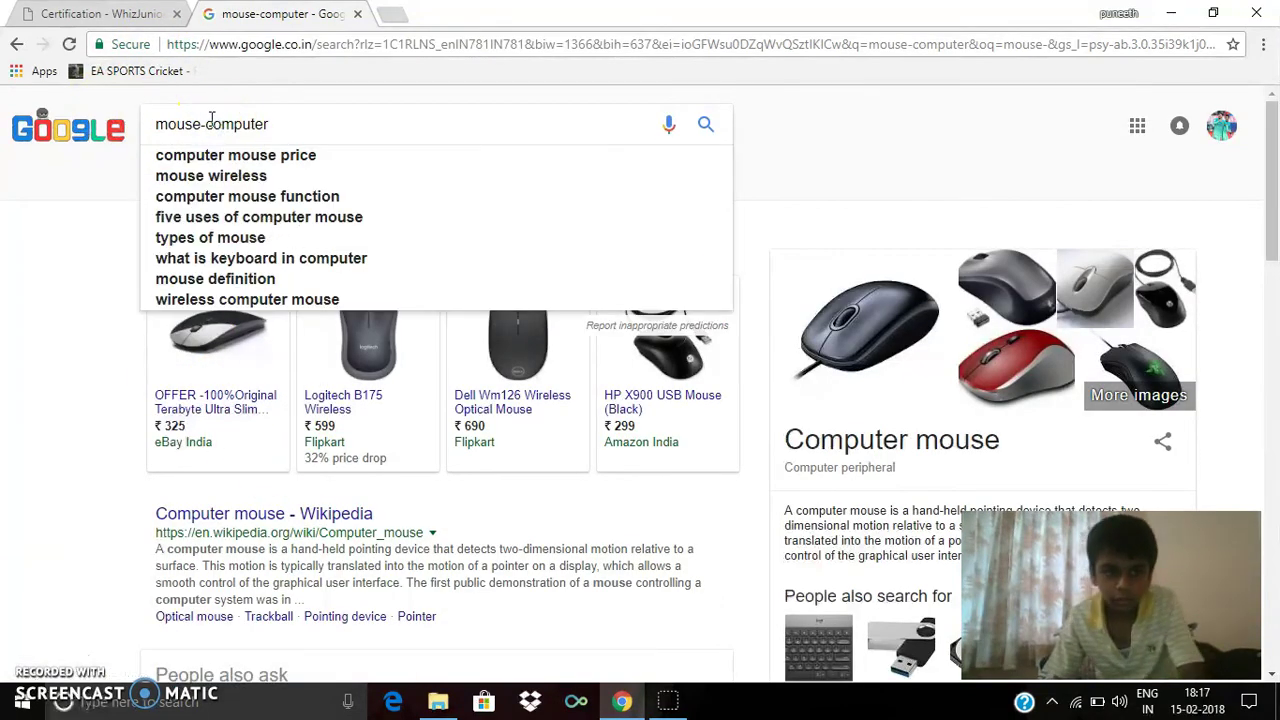
left_click(211, 124)
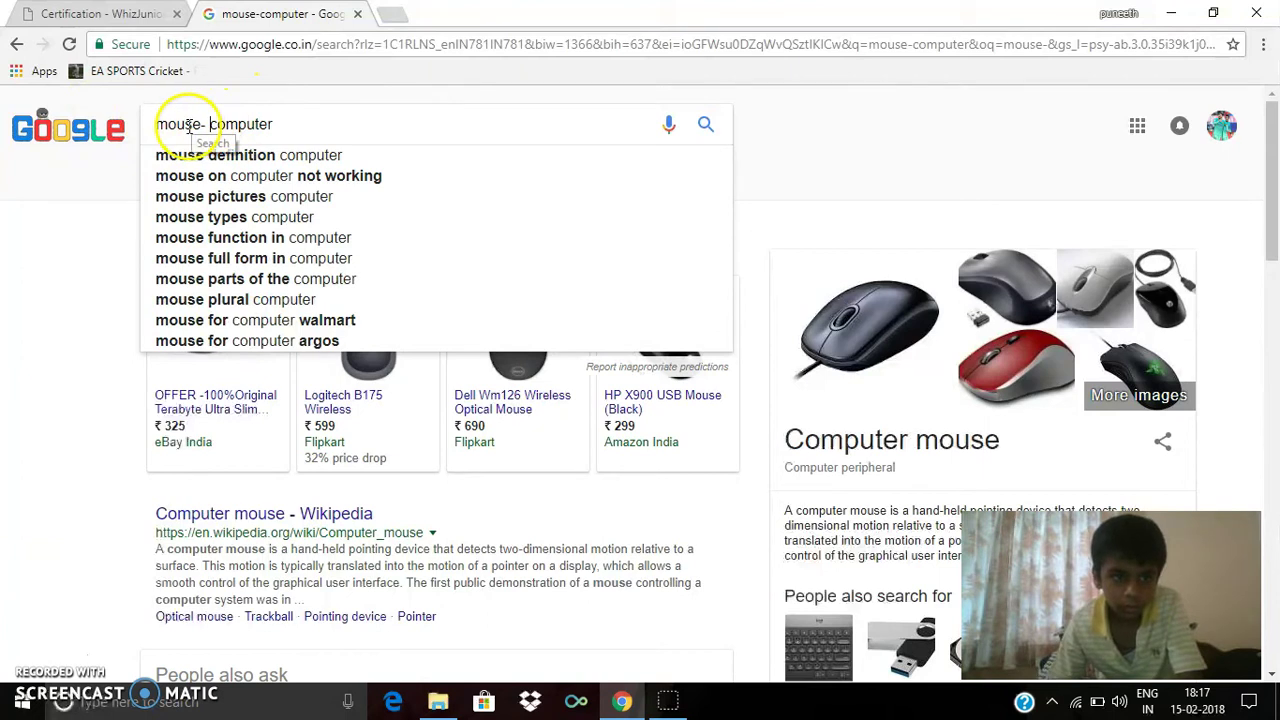
left_click(705, 125)
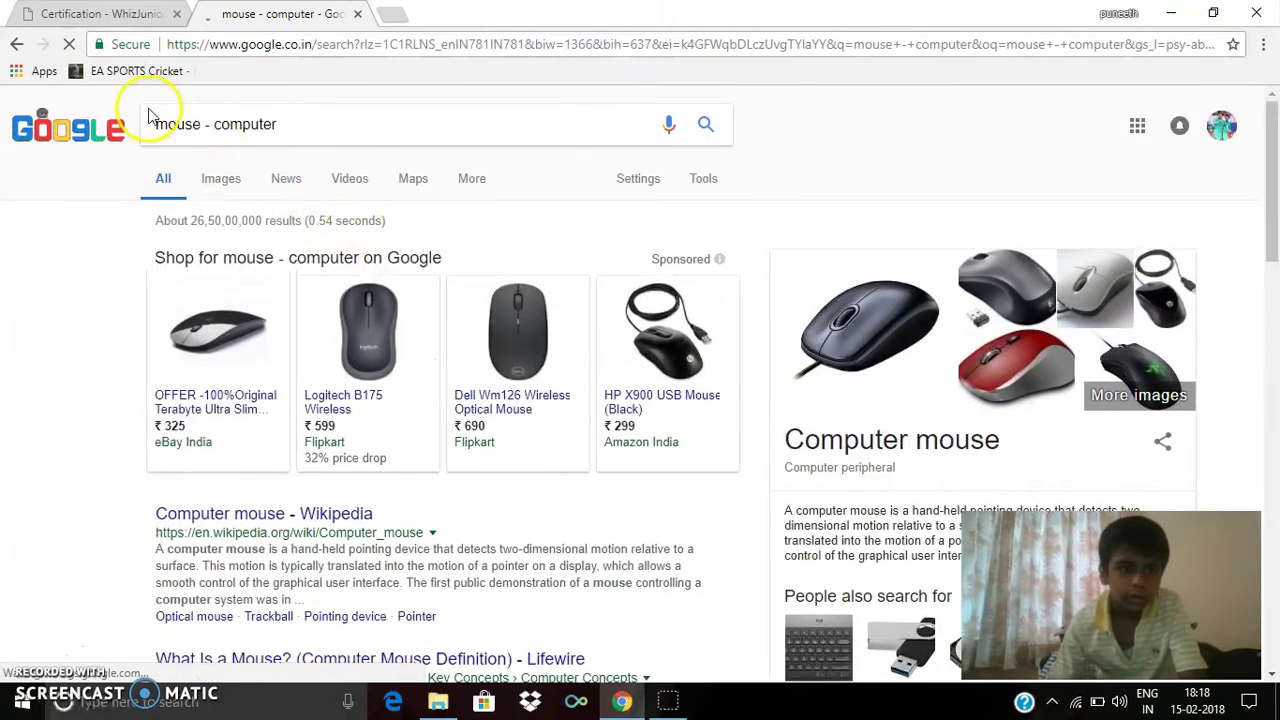
Step: Change the query to 'mouse - animal', run it and scroll through the results
left_click(300, 127)
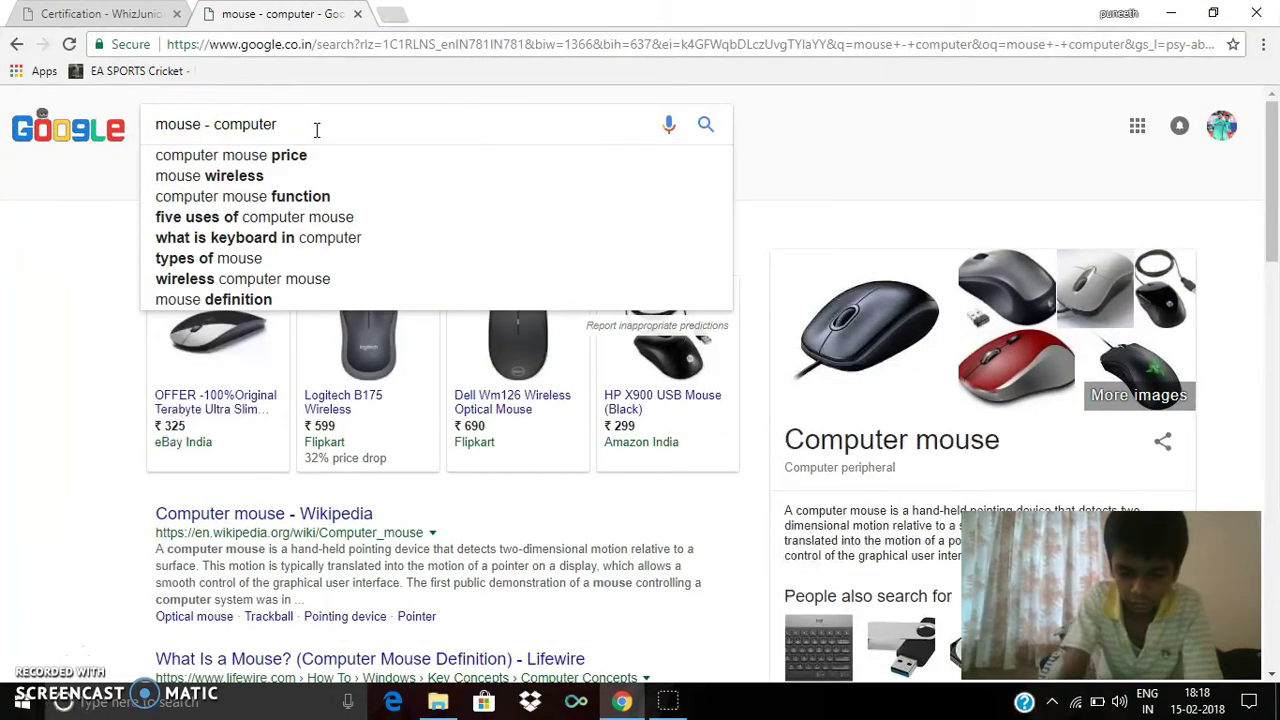
key("BackSpace")
key("BackSpace")
key("BackSpace")
key("BackSpace")
key("BackSpace")
key("BackSpace")
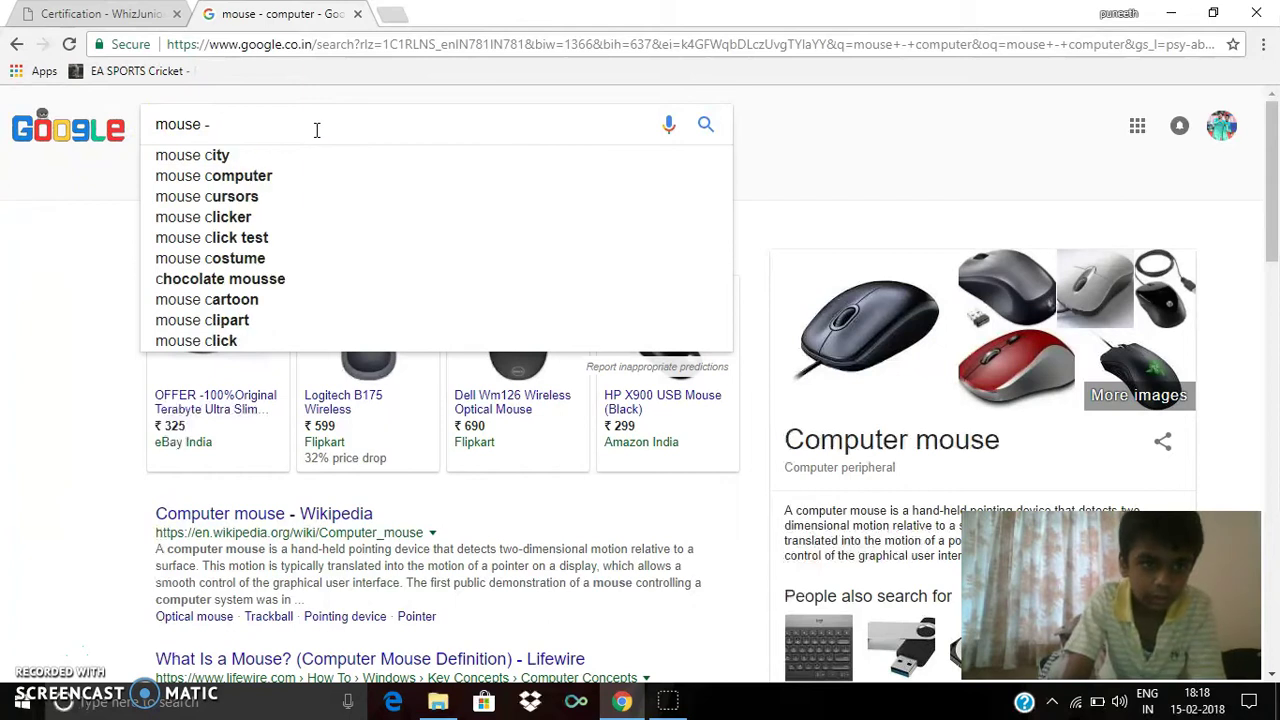
type("an")
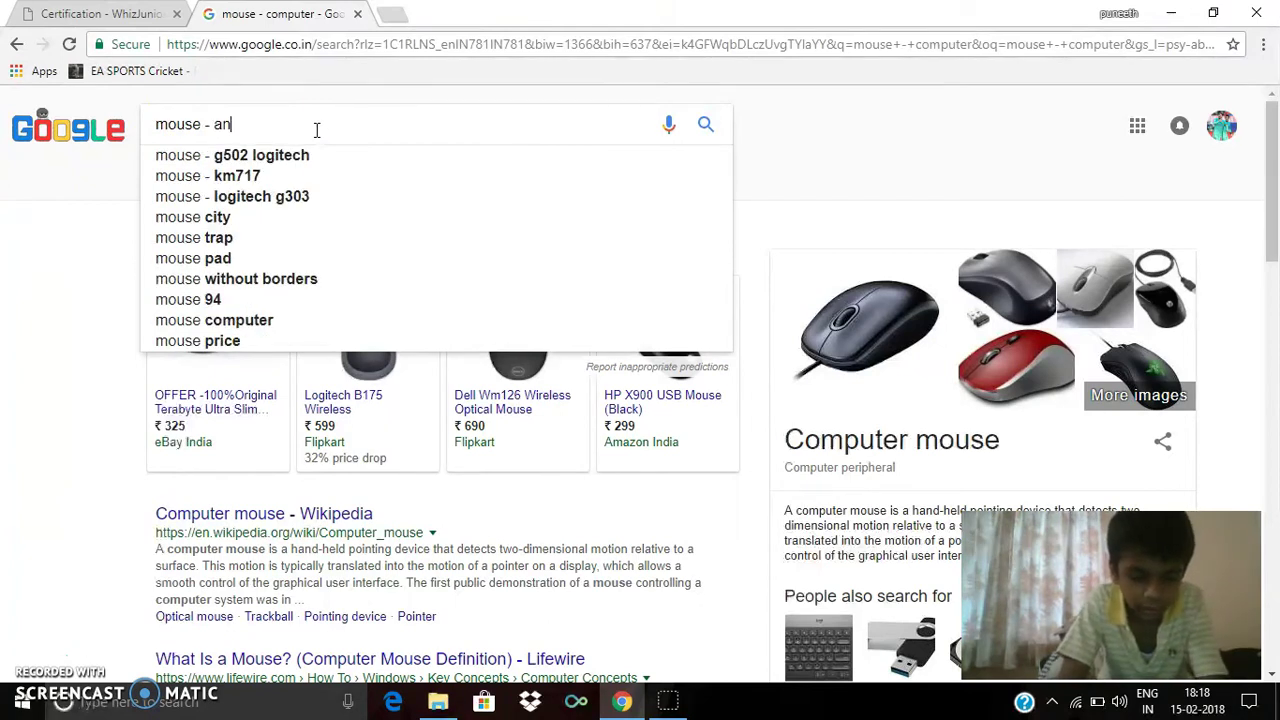
type("imal")
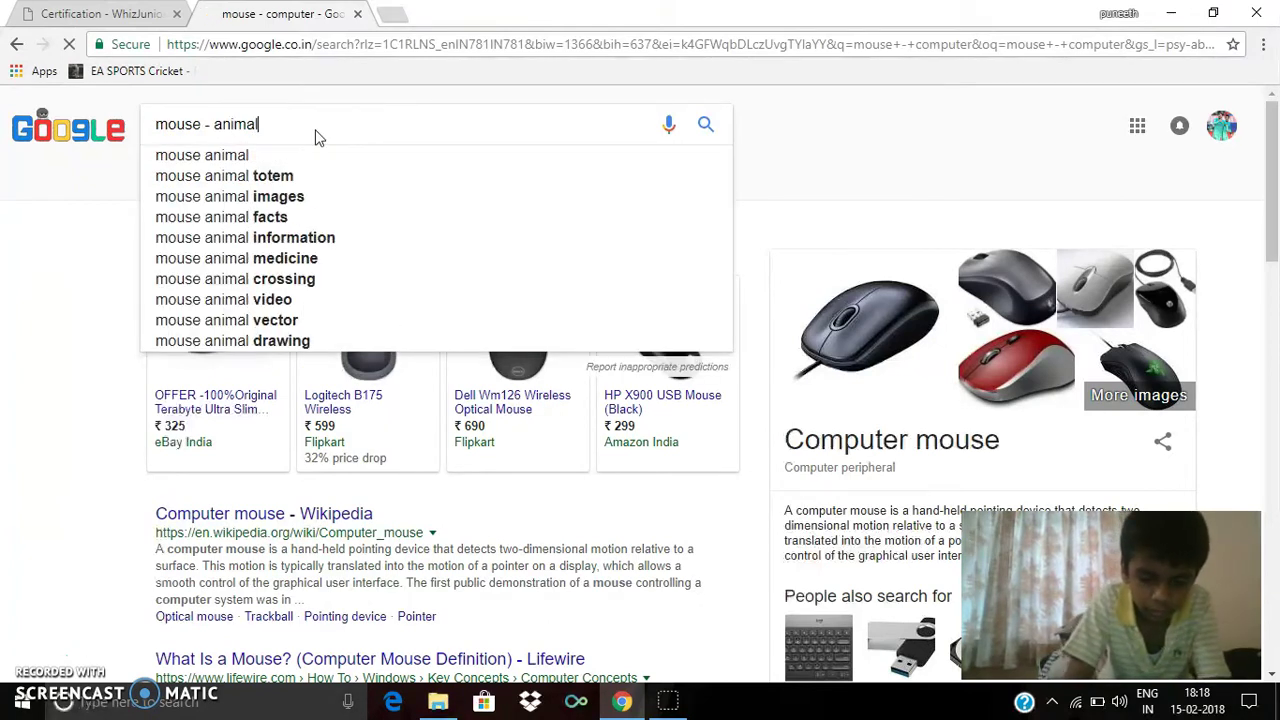
key("Return")
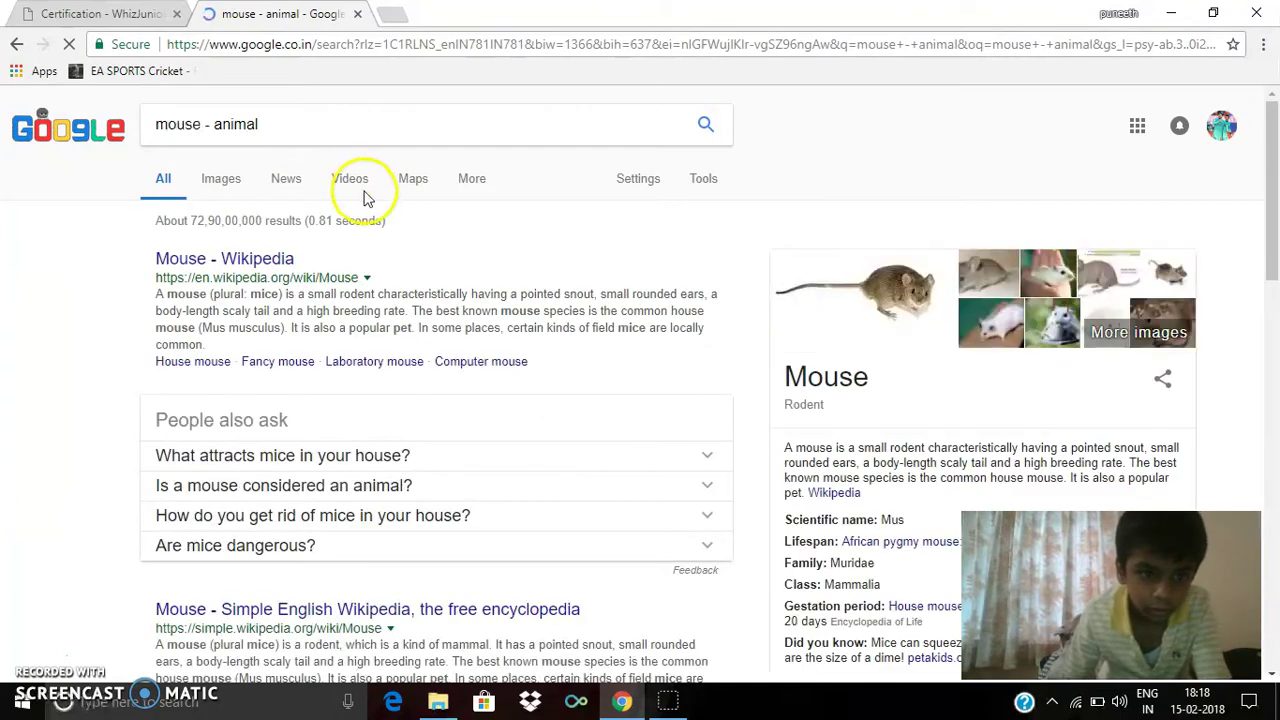
scroll(890, 498, "down", 5)
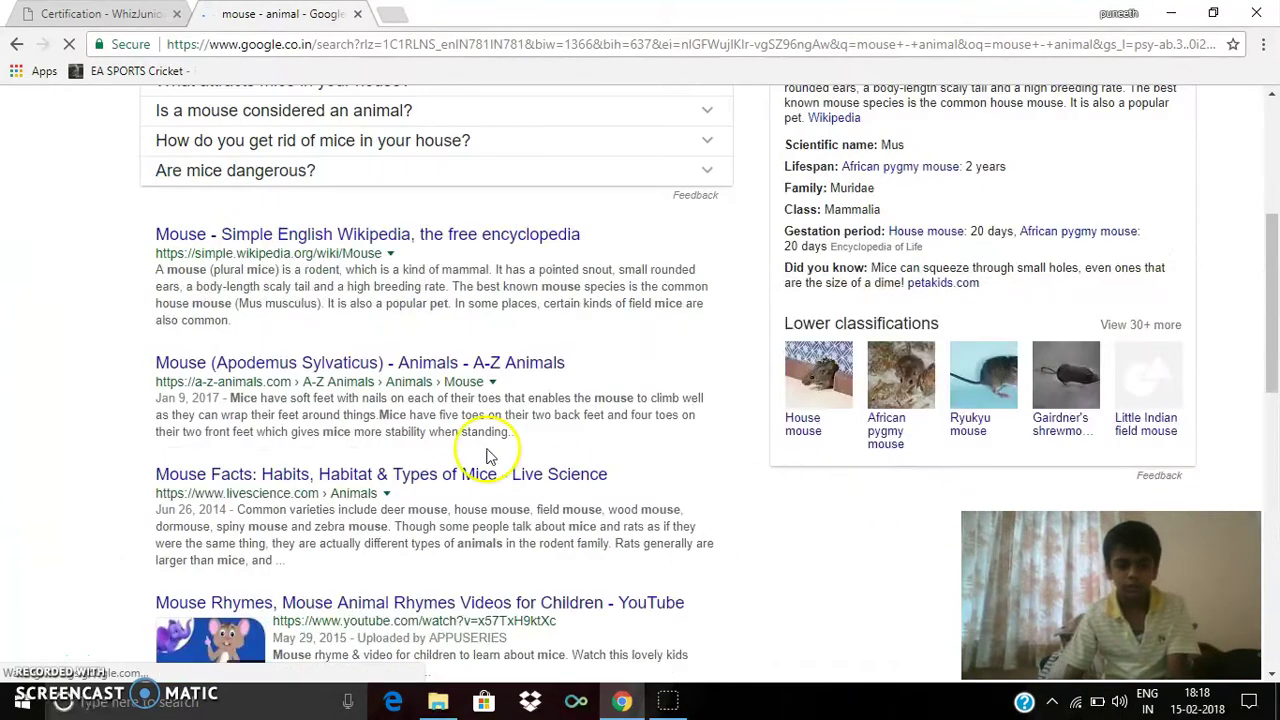
scroll(562, 220, "up", 5)
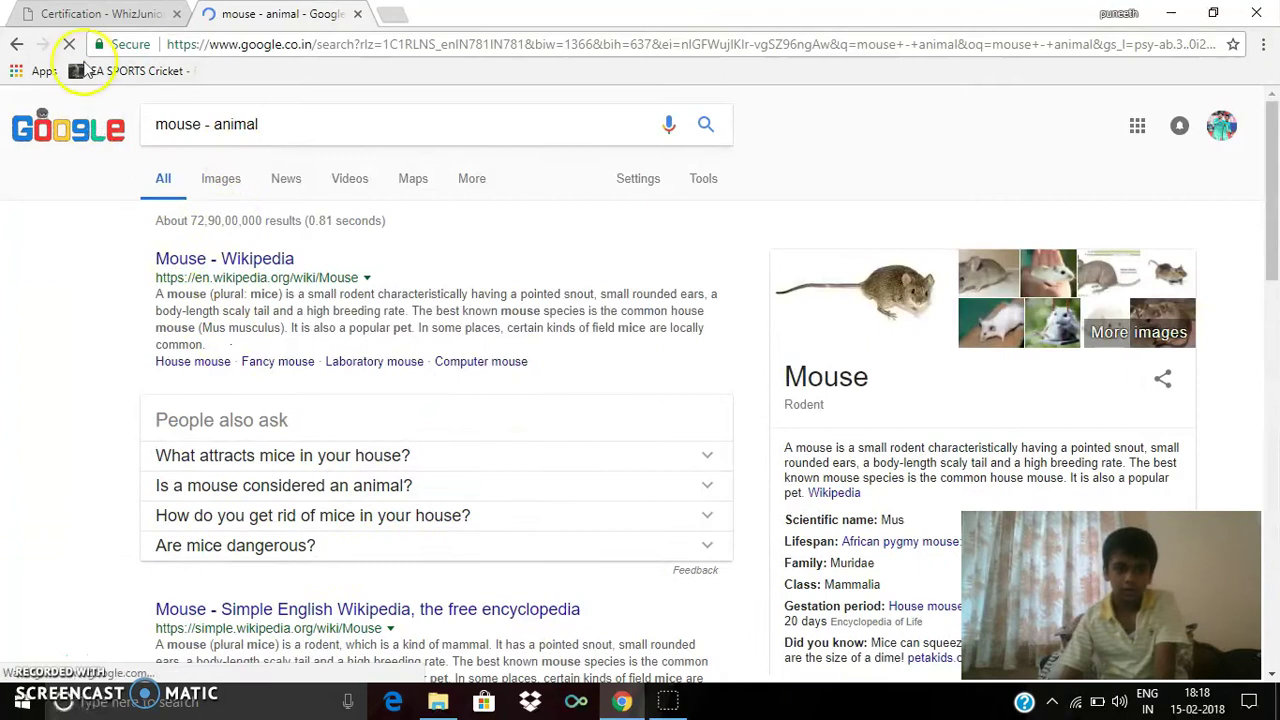
Step: Scroll the WhizJuniors instructions list, then return to the 'mouse - animal' results and select the query
left_click(118, 14)
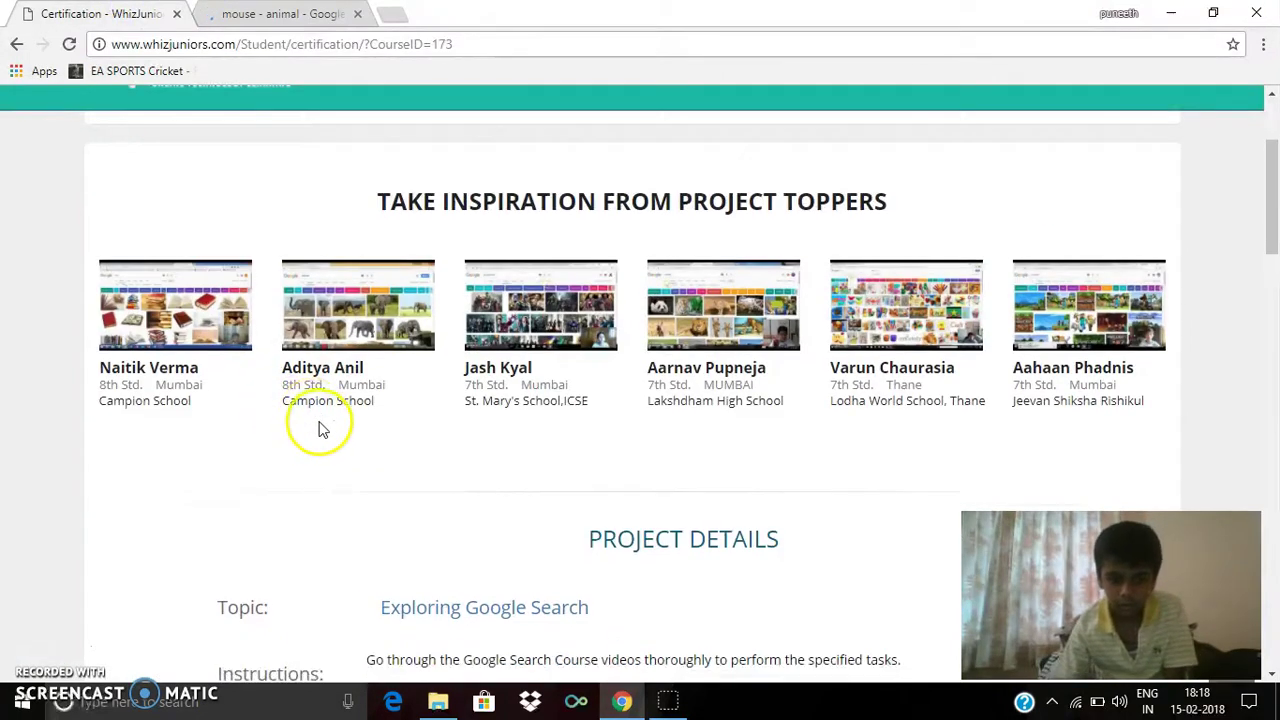
scroll(322, 423, "down", 5)
scroll(334, 425, "down", 2)
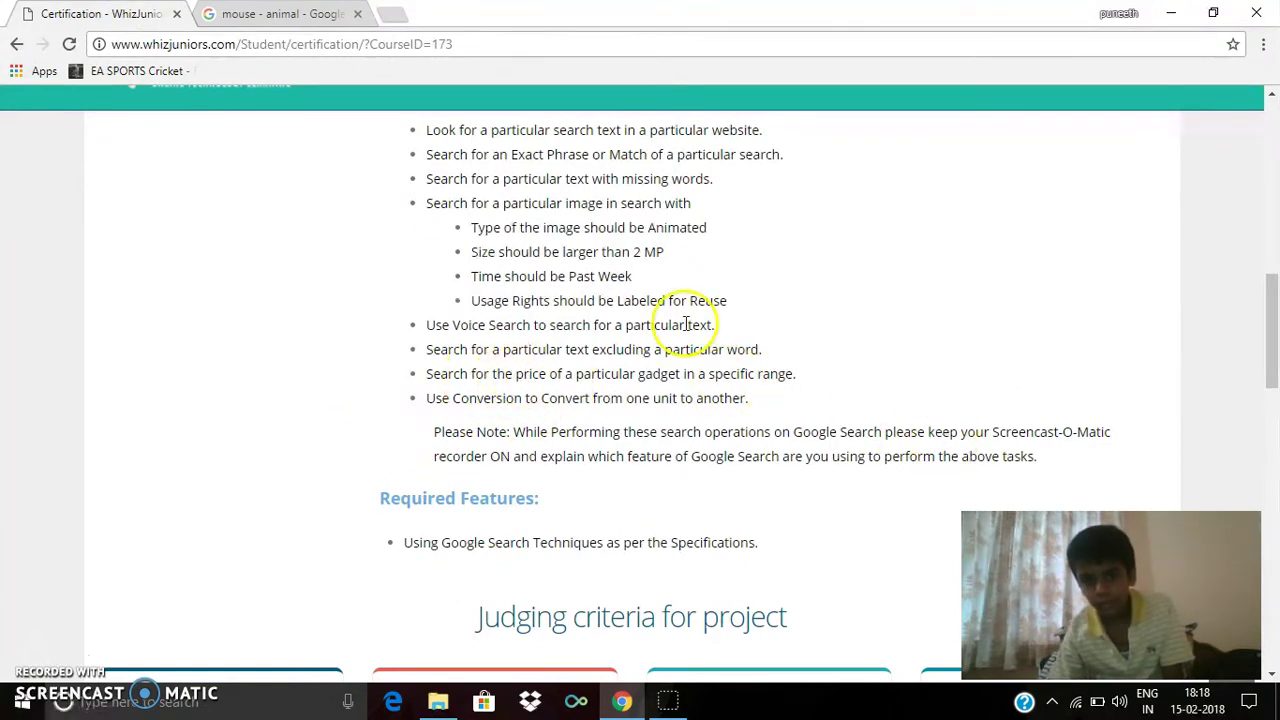
left_click(297, 14)
left_click(293, 121)
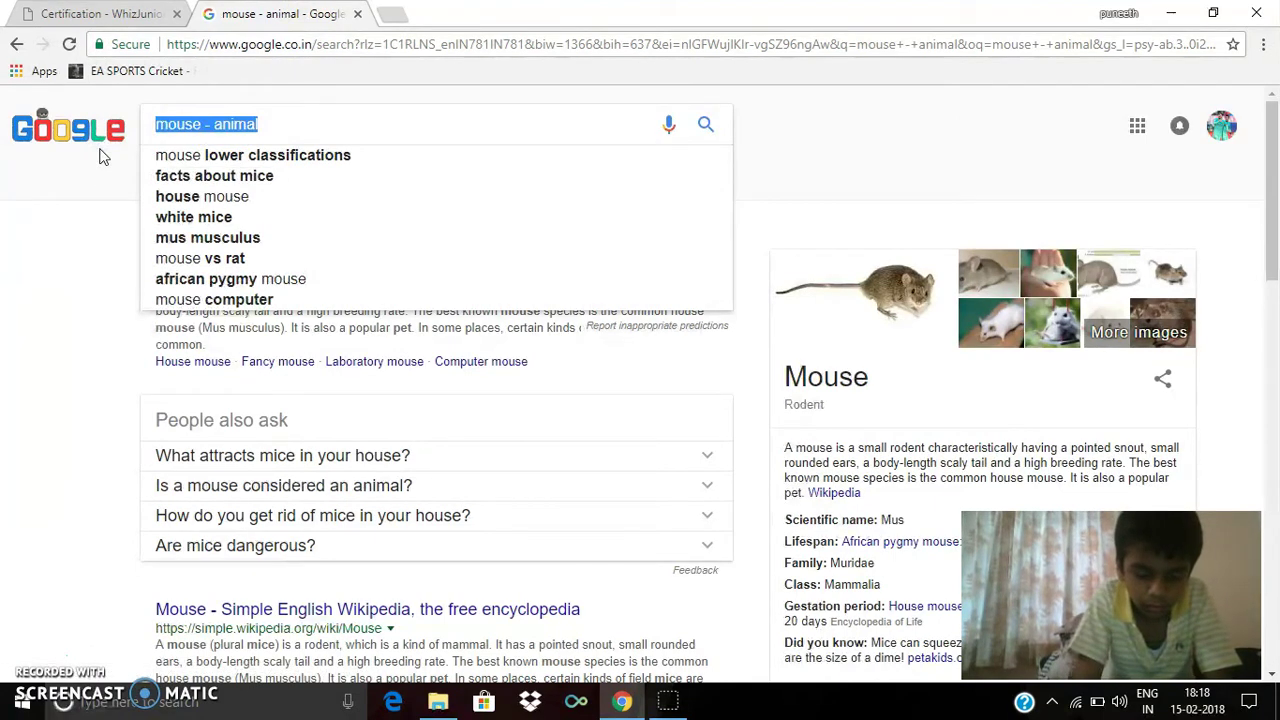
Step: Search 'mobiles 3000 .....4000' for phones in that price range, scroll the listings, then return to WhizJuniors
key("Escape")
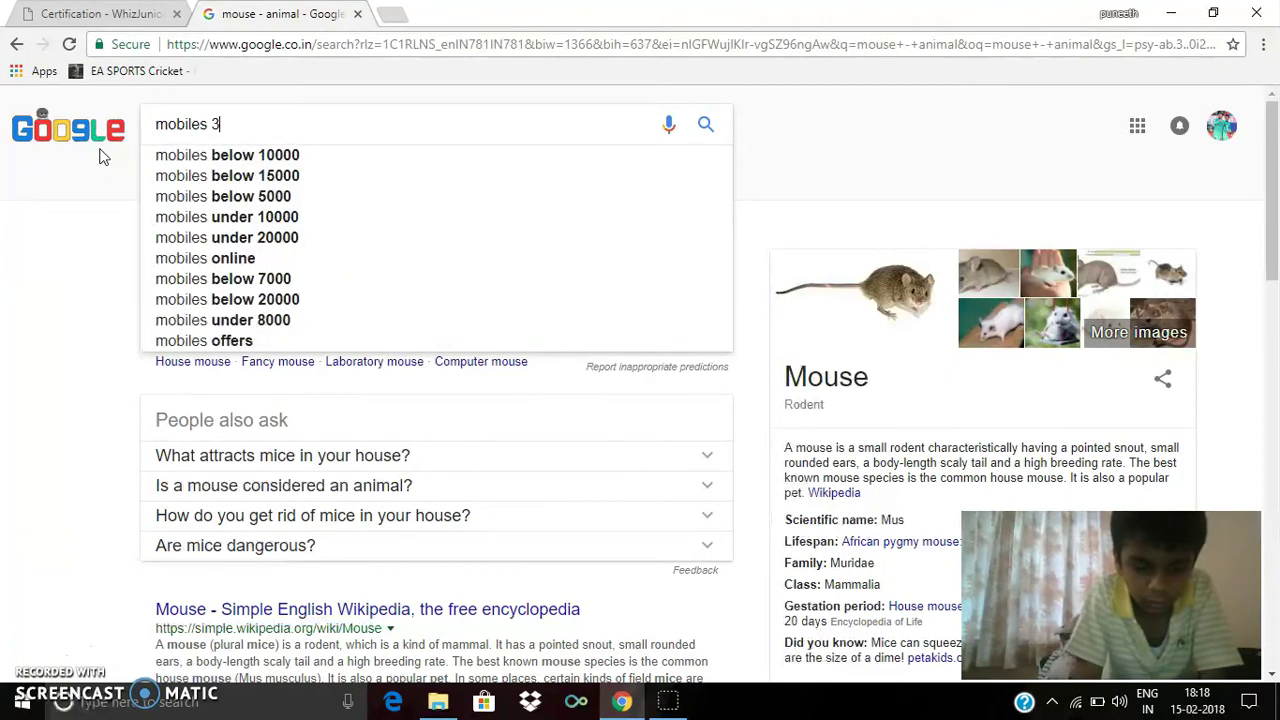
key("Return")
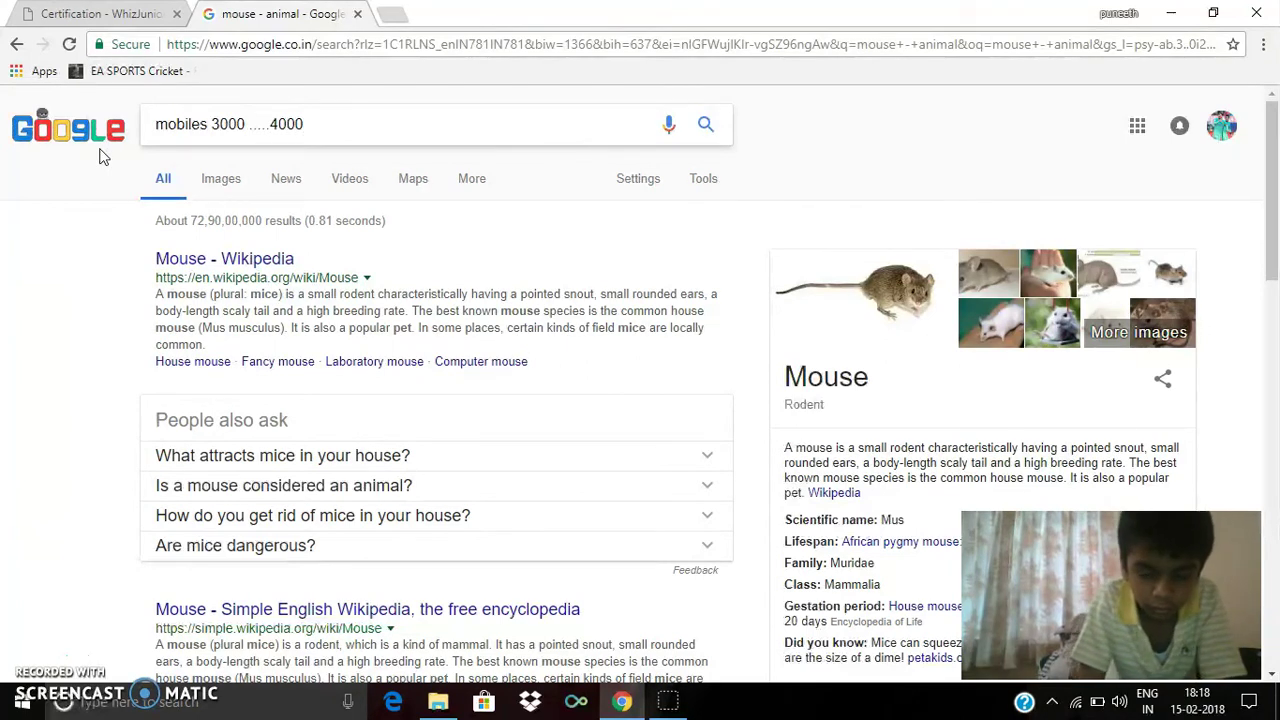
key("Return")
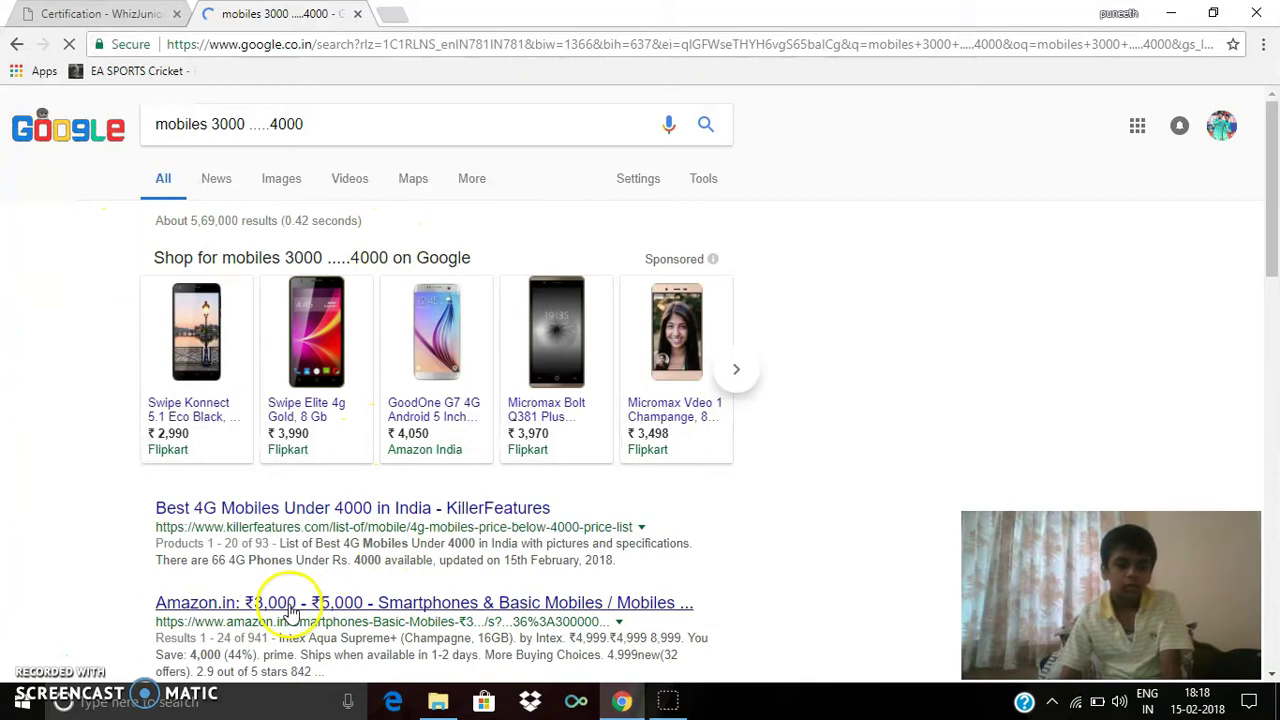
scroll(300, 600, "down", 2)
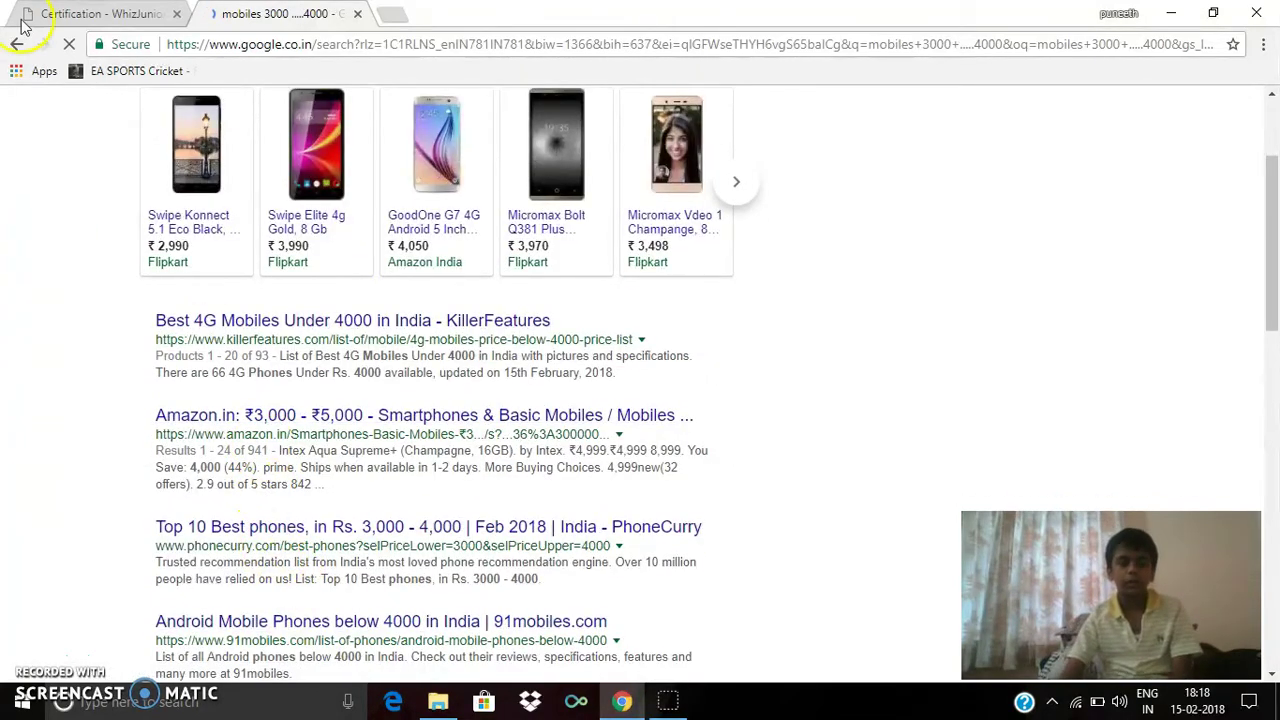
left_click(155, 14)
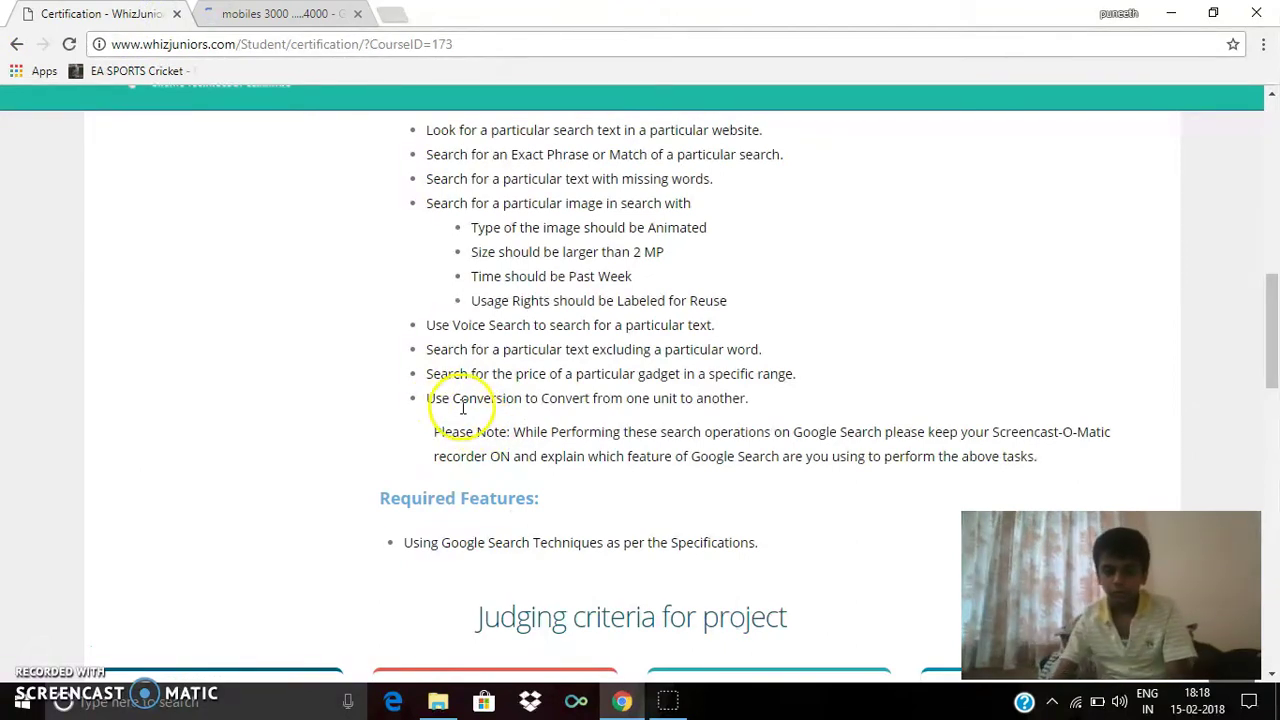
Step: Go back to the 'mobiles 3000 .....4000' results and select the whole query
left_click(265, 17)
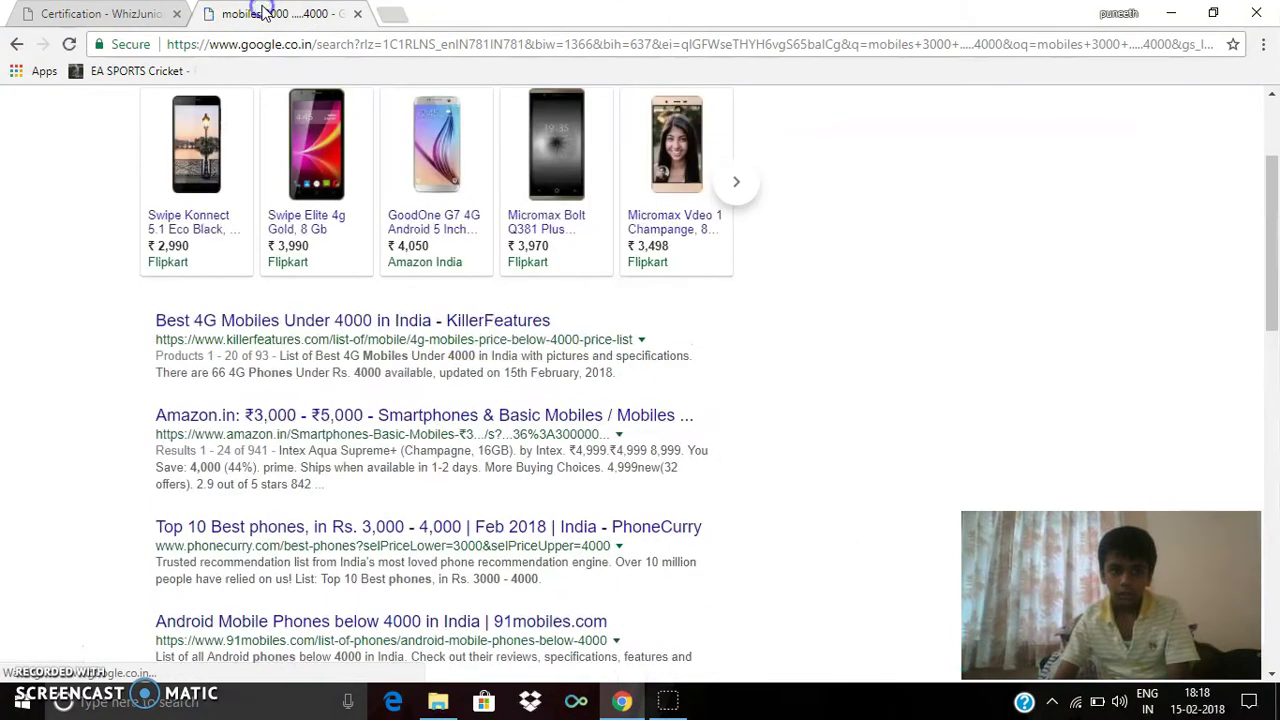
scroll(334, 437, "up", 3)
left_click_drag(342, 126, 135, 125)
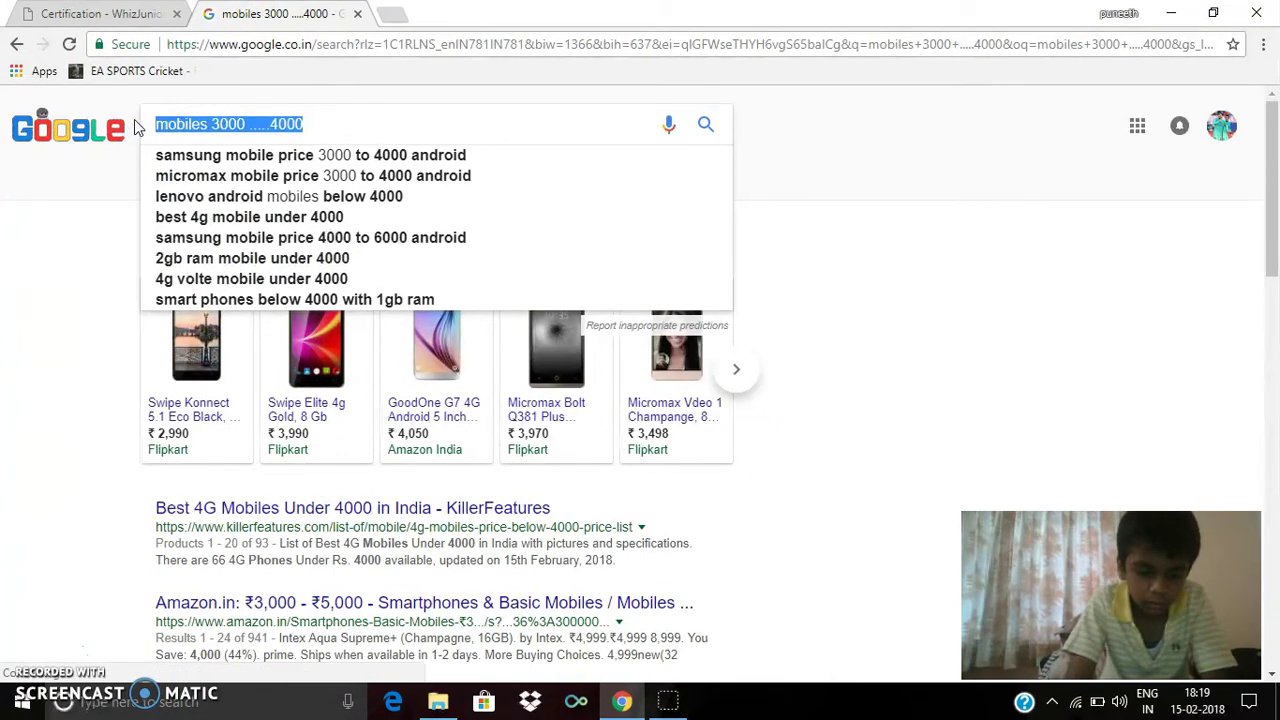
Step: Bring up Google's currency converter and get a 64.02 INR to USD conversion
type("cur")
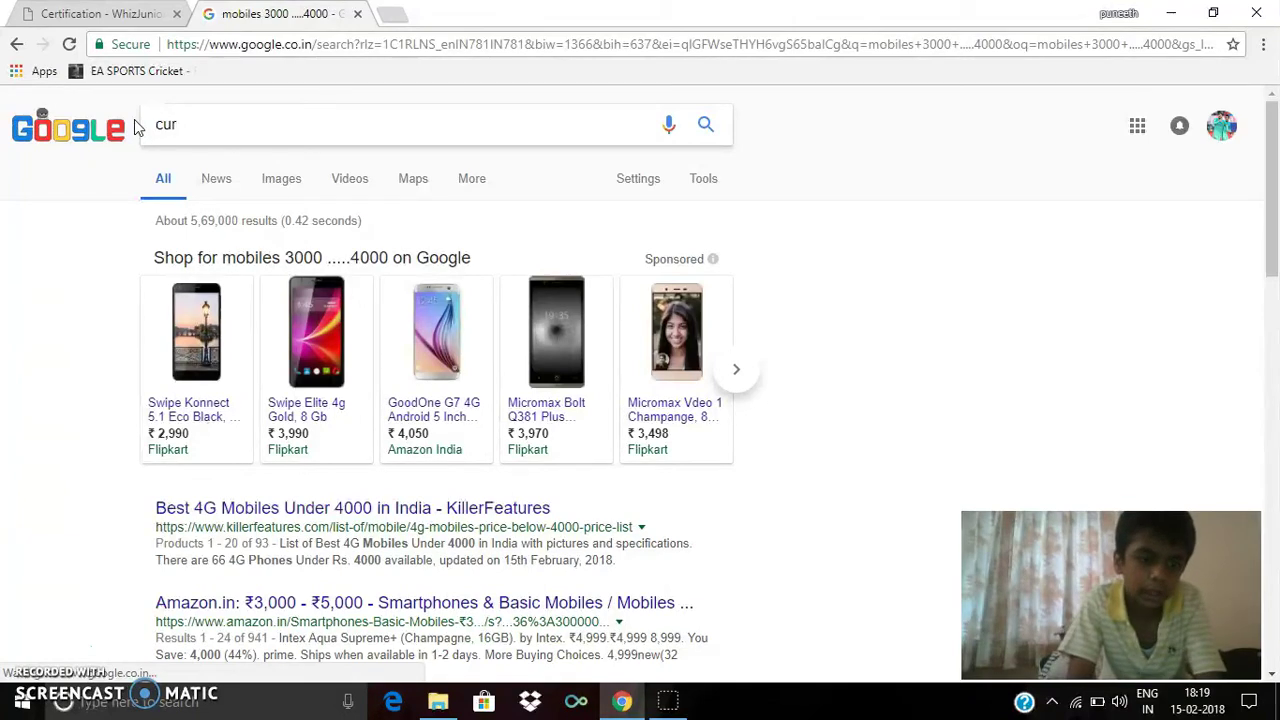
type("rency")
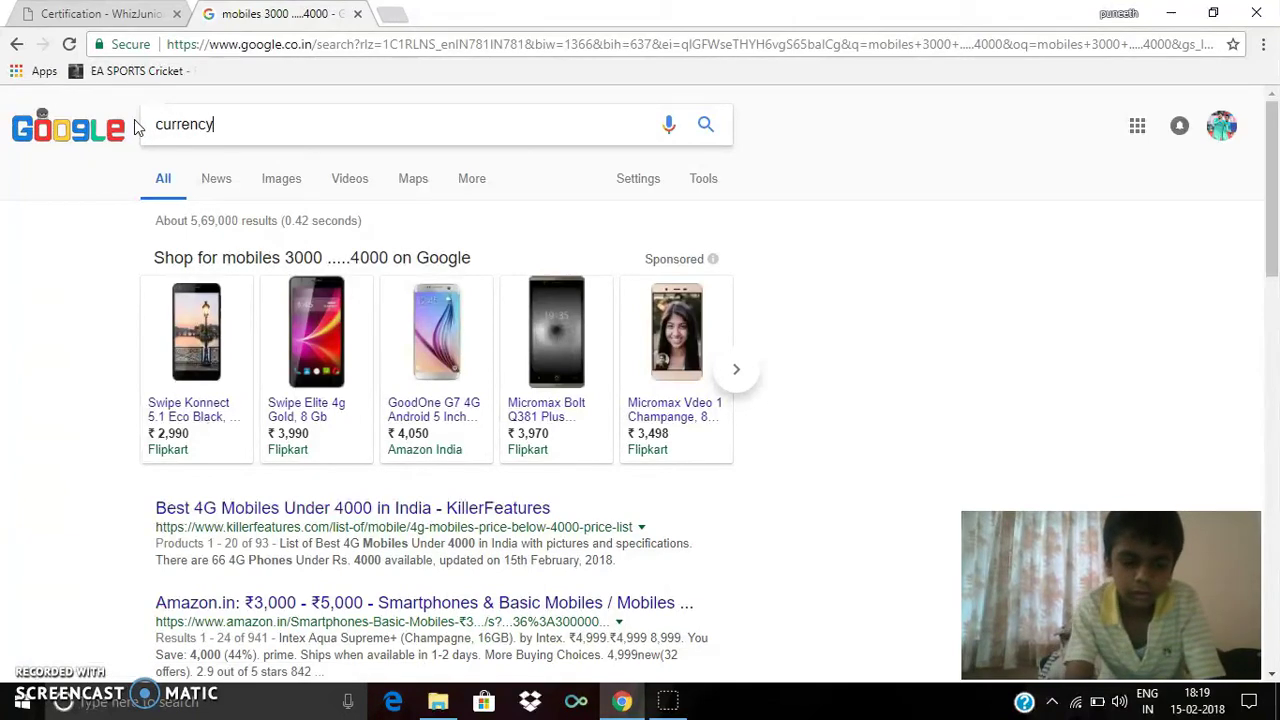
type(" c")
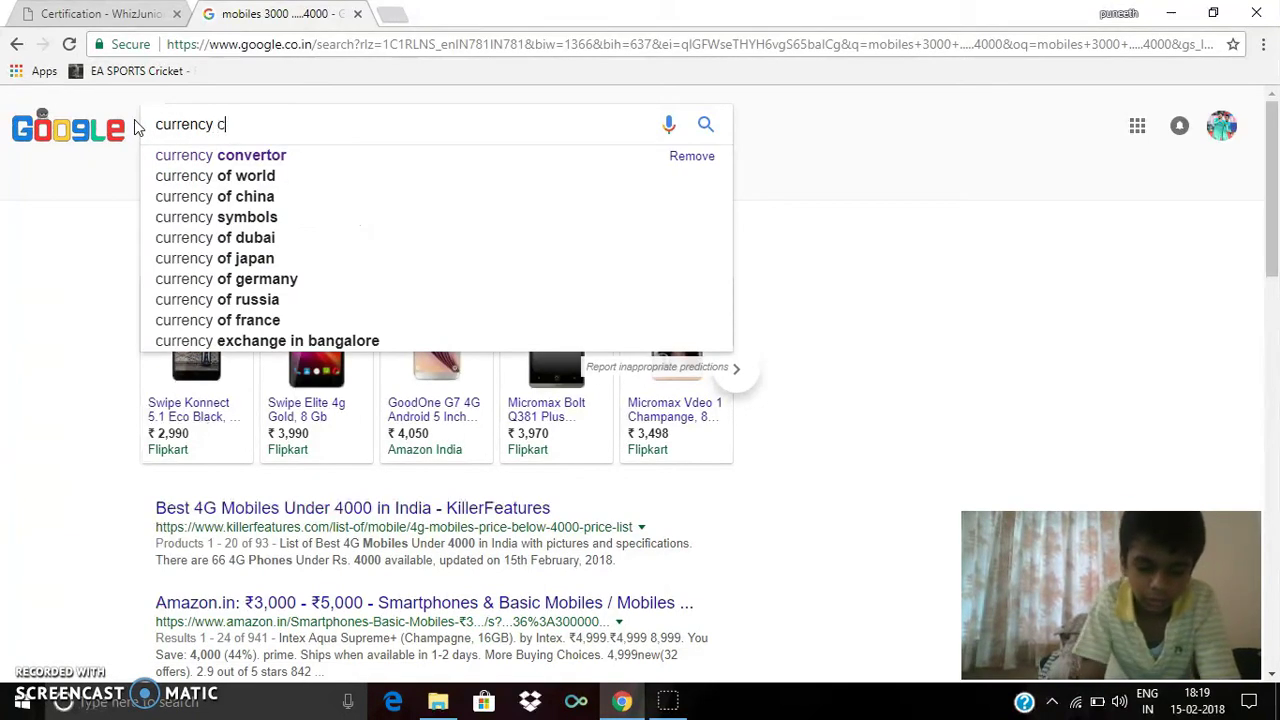
type("onverter")
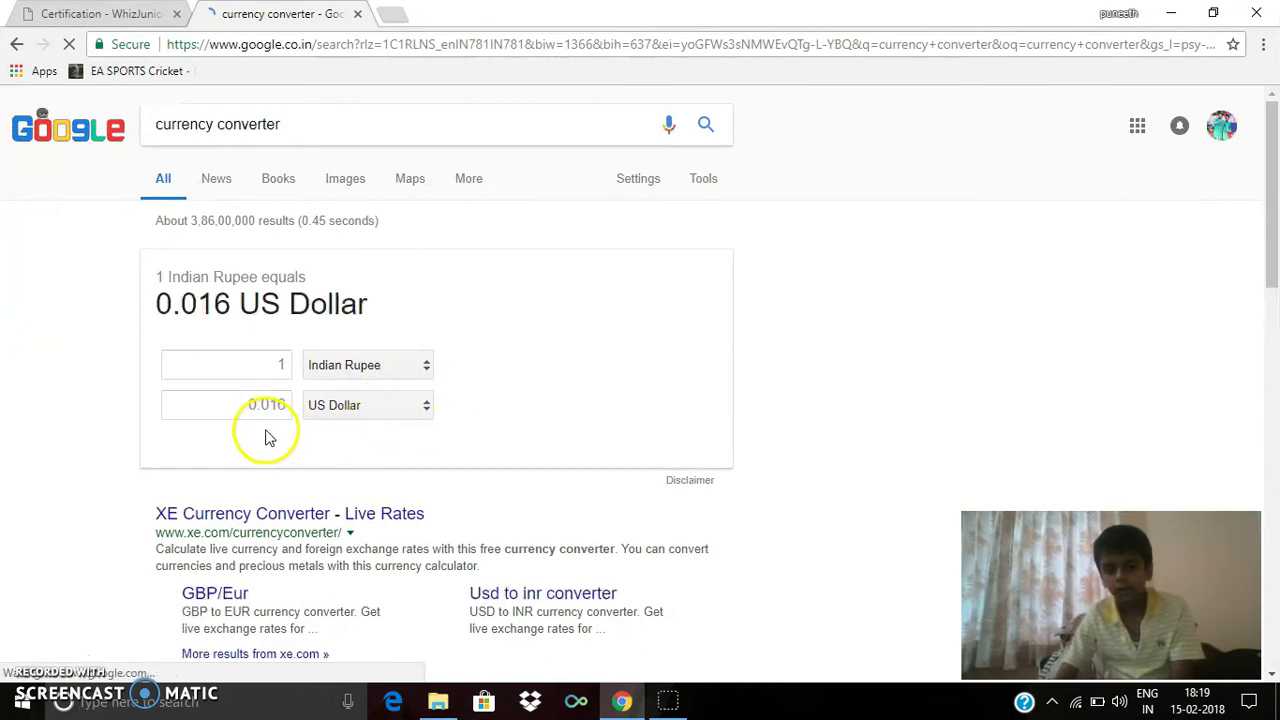
left_click(287, 405)
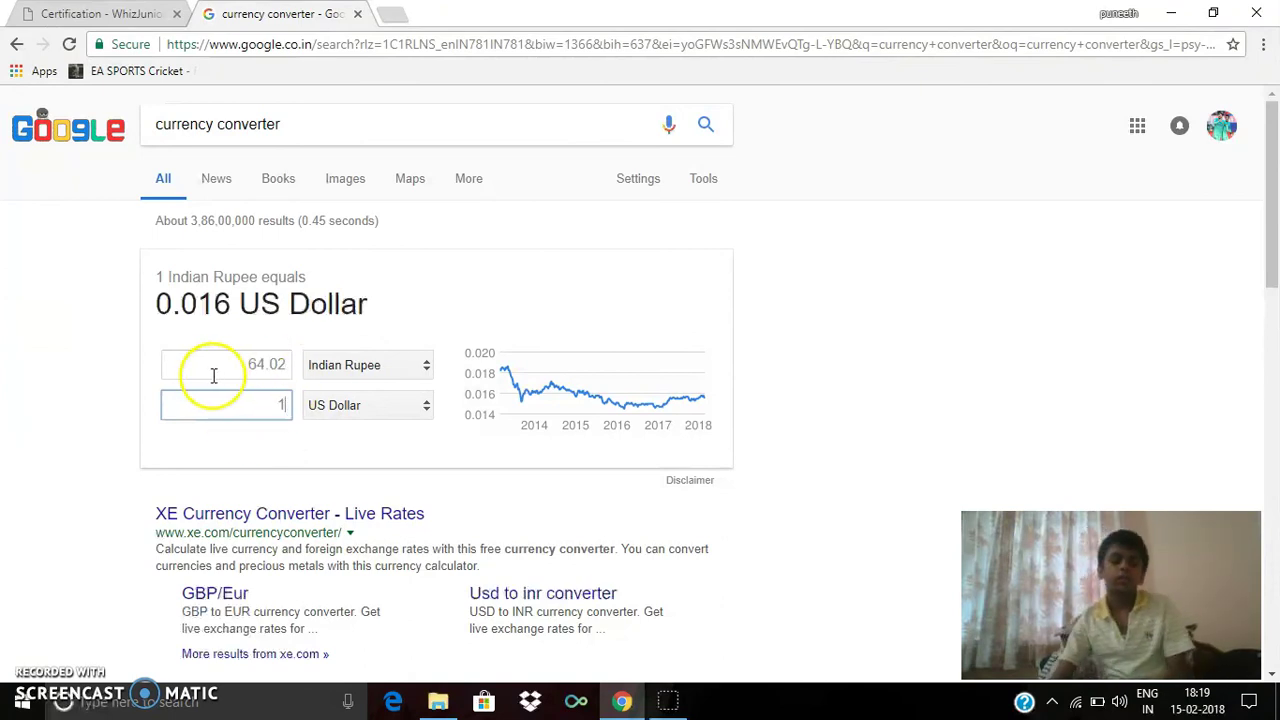
left_click(413, 370)
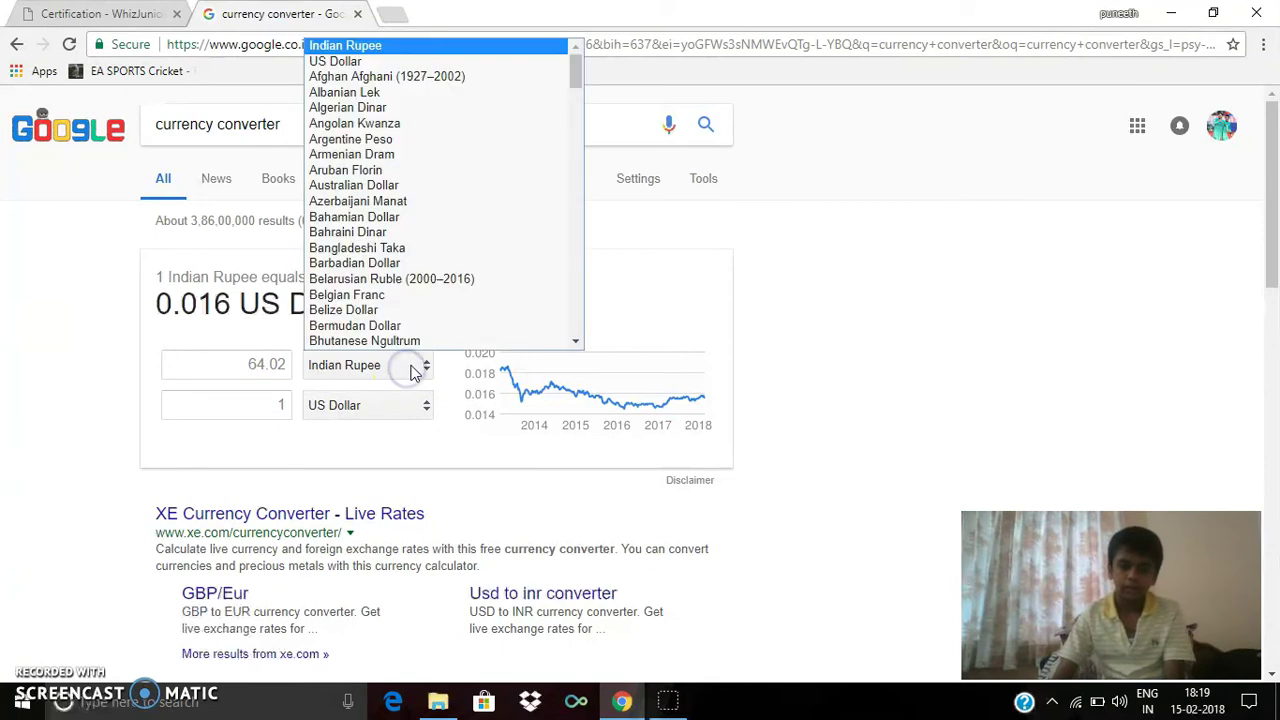
left_click(315, 247)
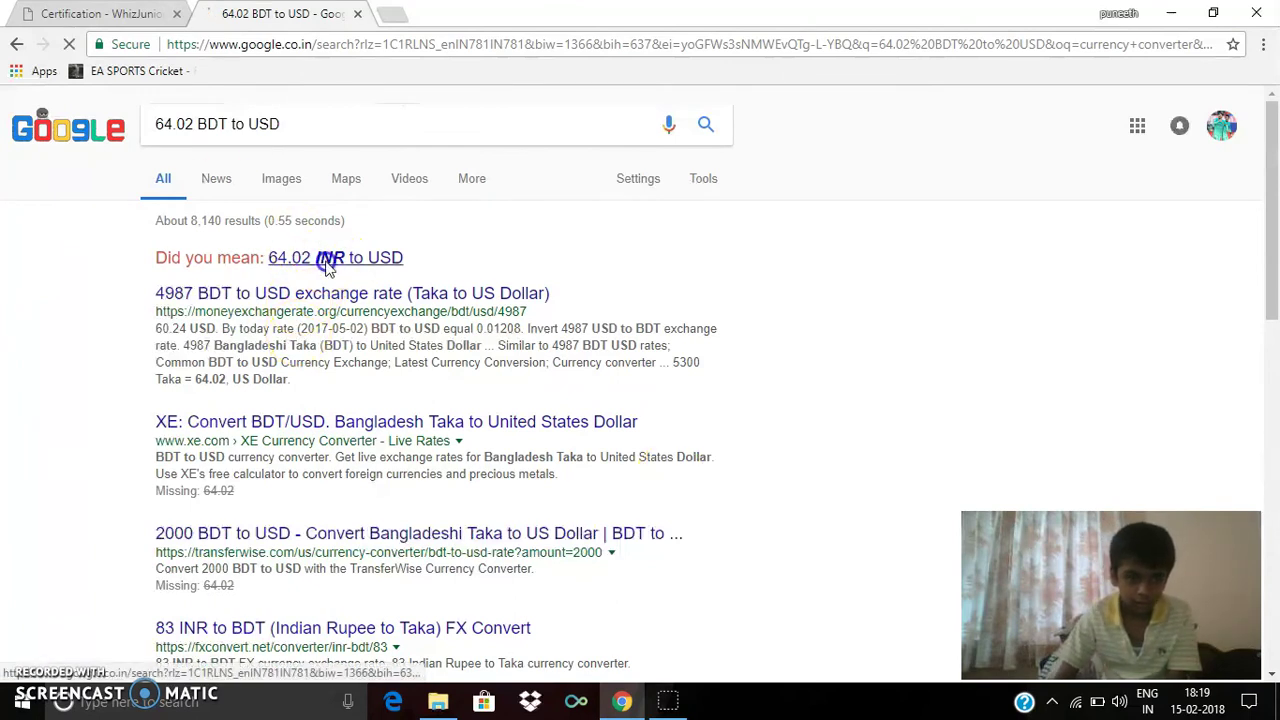
left_click(328, 258)
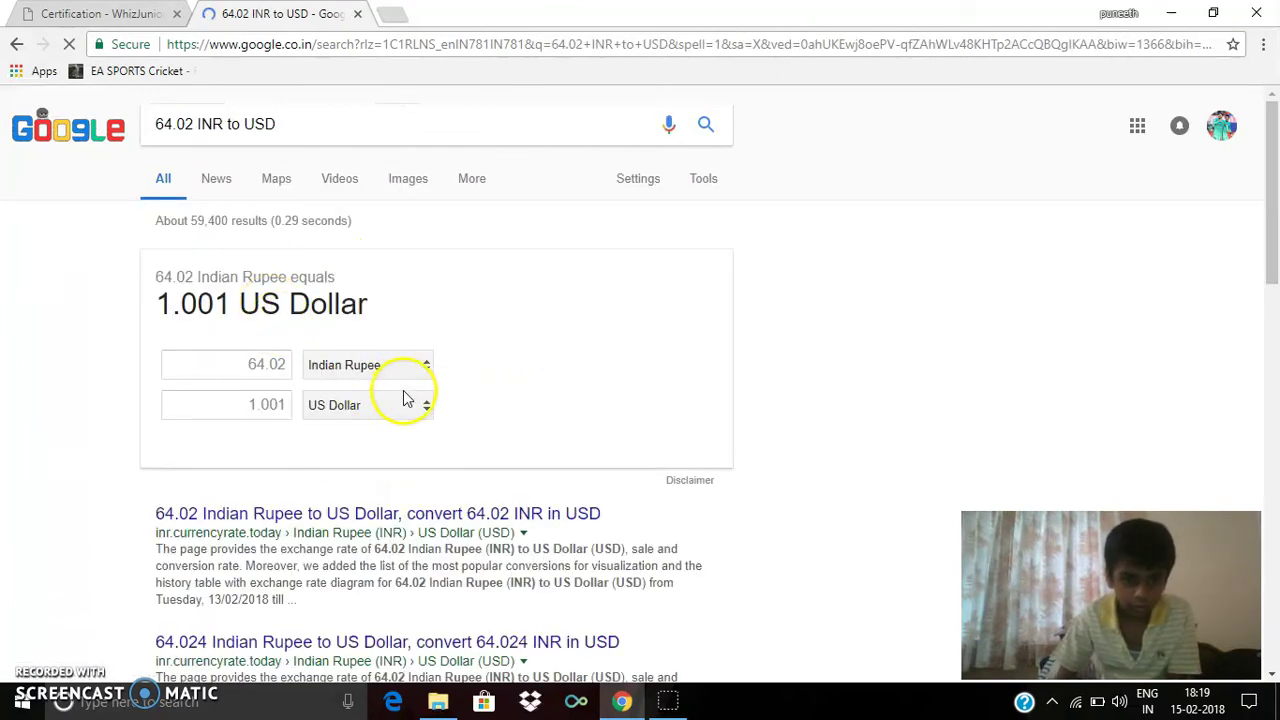
Step: Convert Azerbaijani Manat to Algerian Dinar, giving 64.02 = 4267.03, after briefly checking WhizJuniors
left_click(422, 366)
left_click(414, 405)
left_click(414, 405)
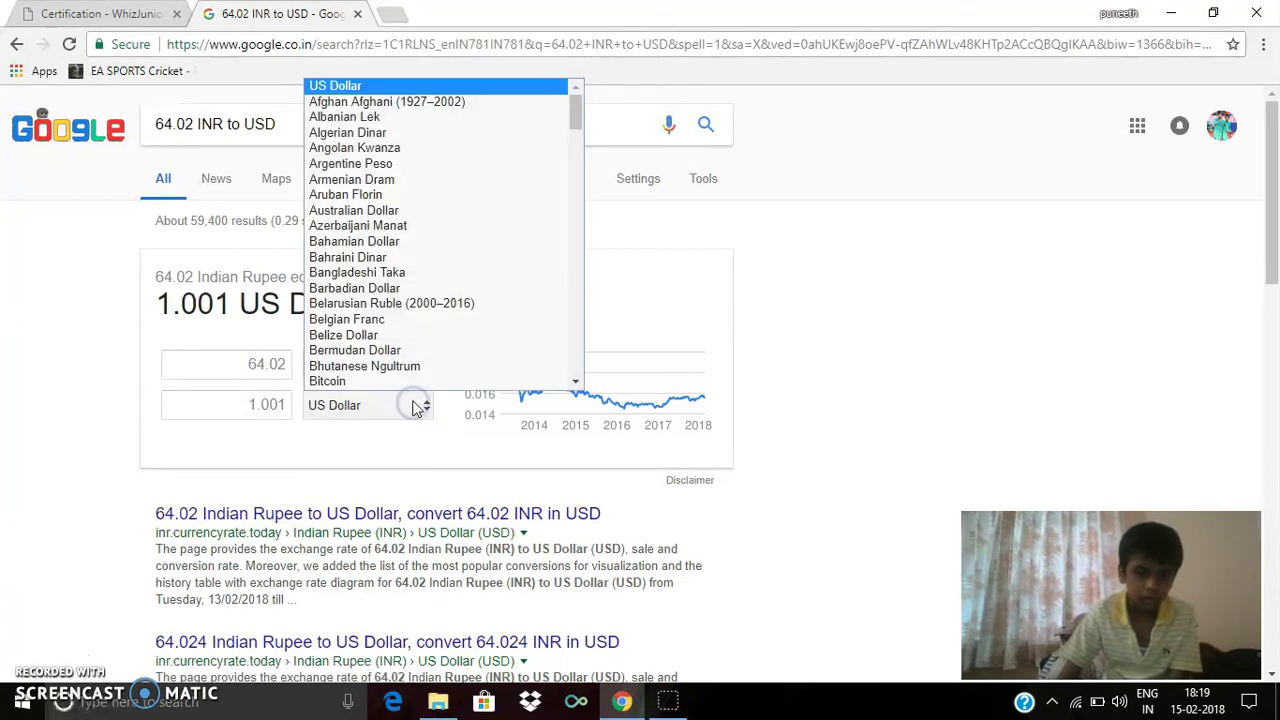
left_click(360, 141)
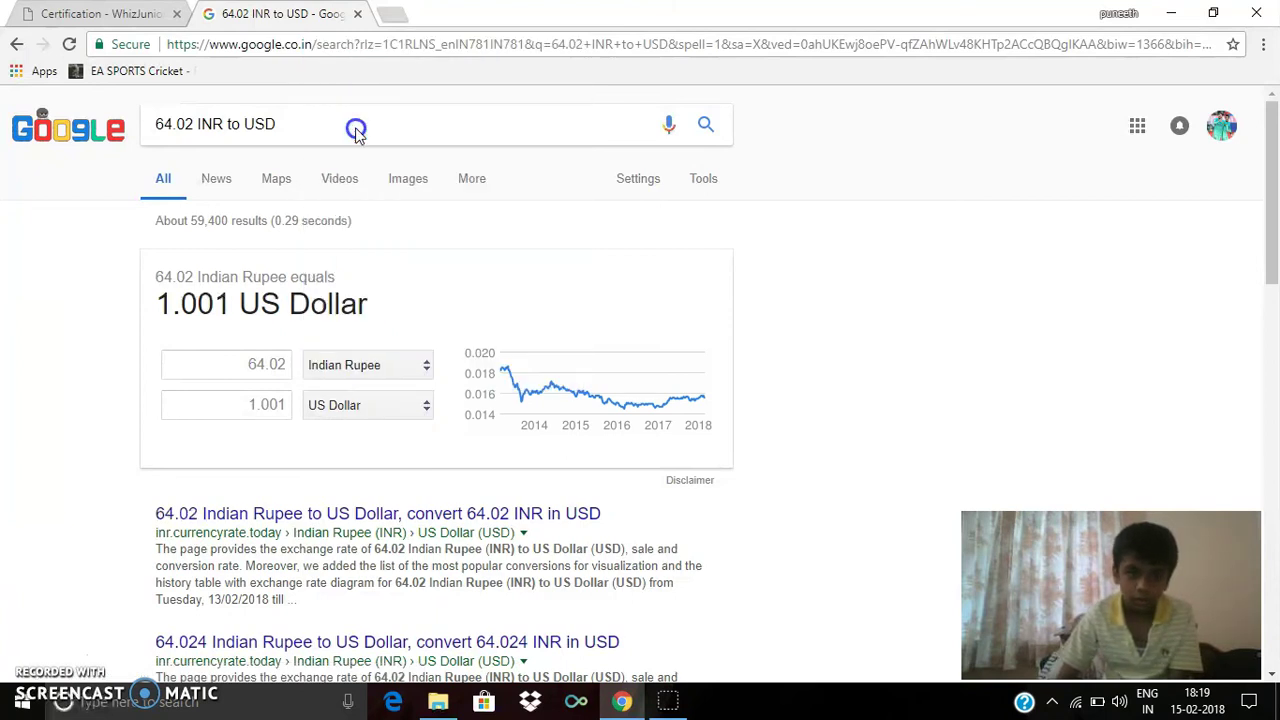
left_click(400, 366)
left_click(405, 202)
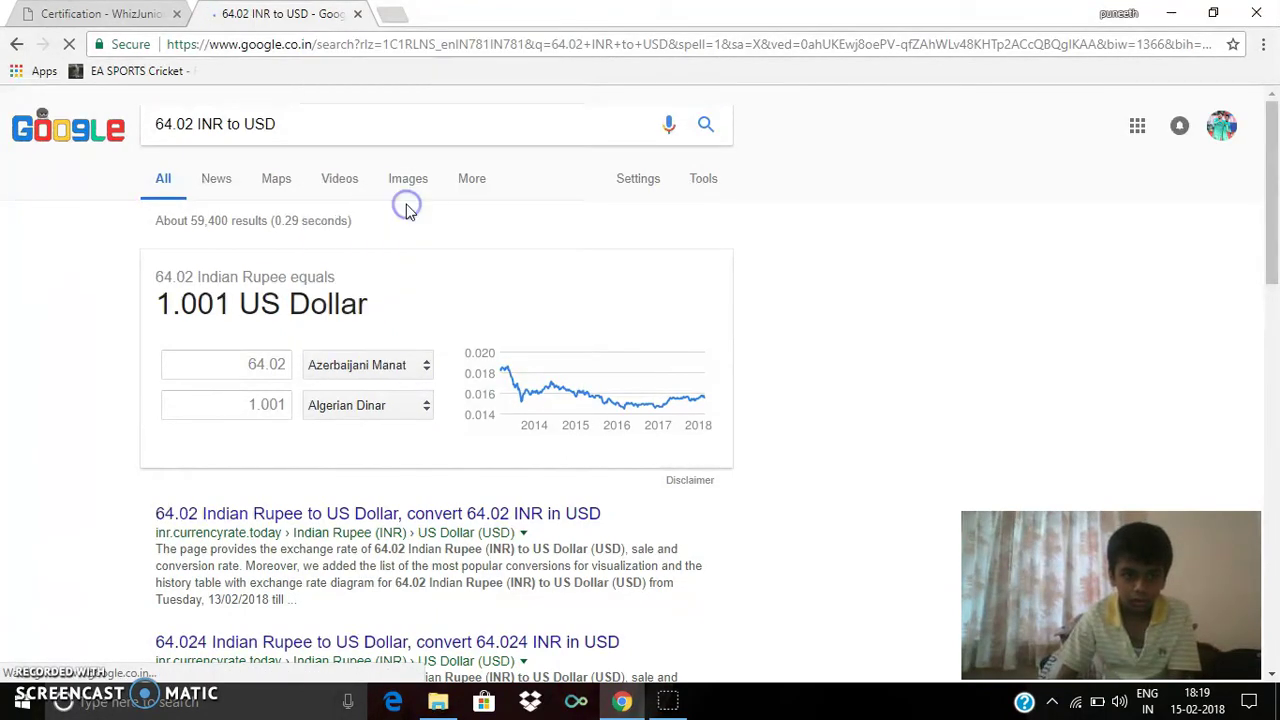
left_click(288, 407)
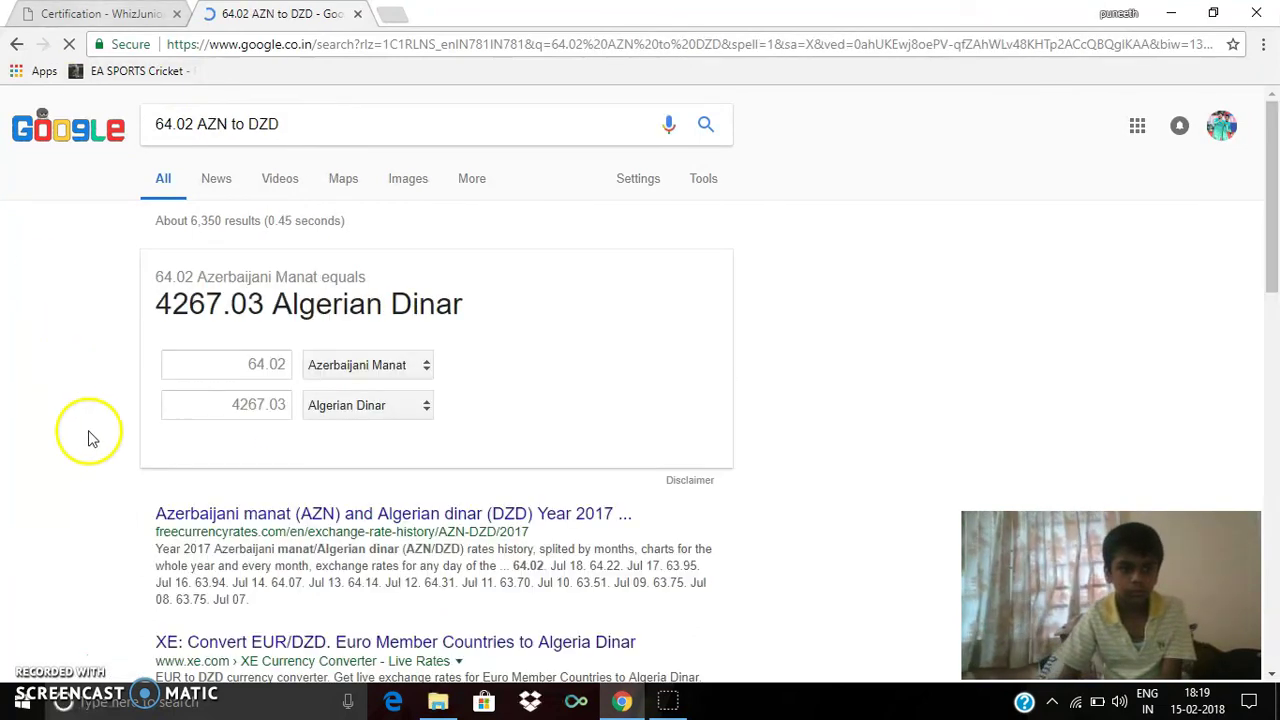
key("ctrl+shift+Tab")
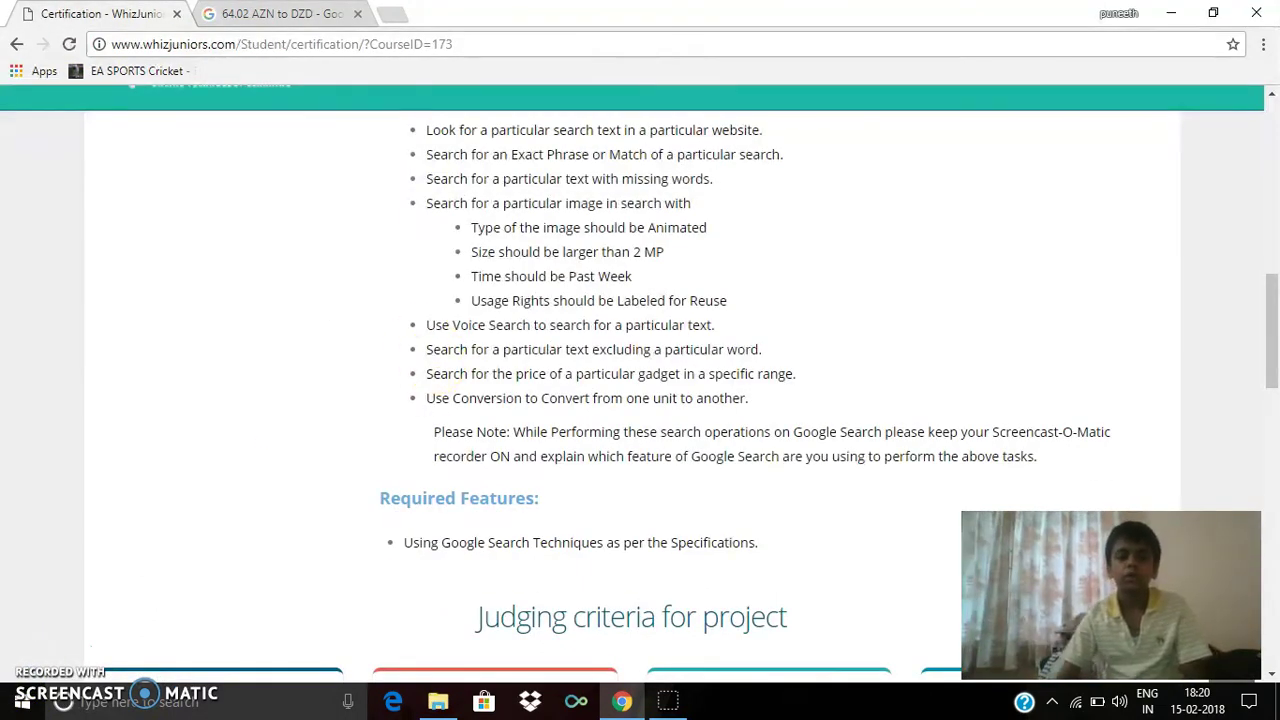
left_click(265, 14)
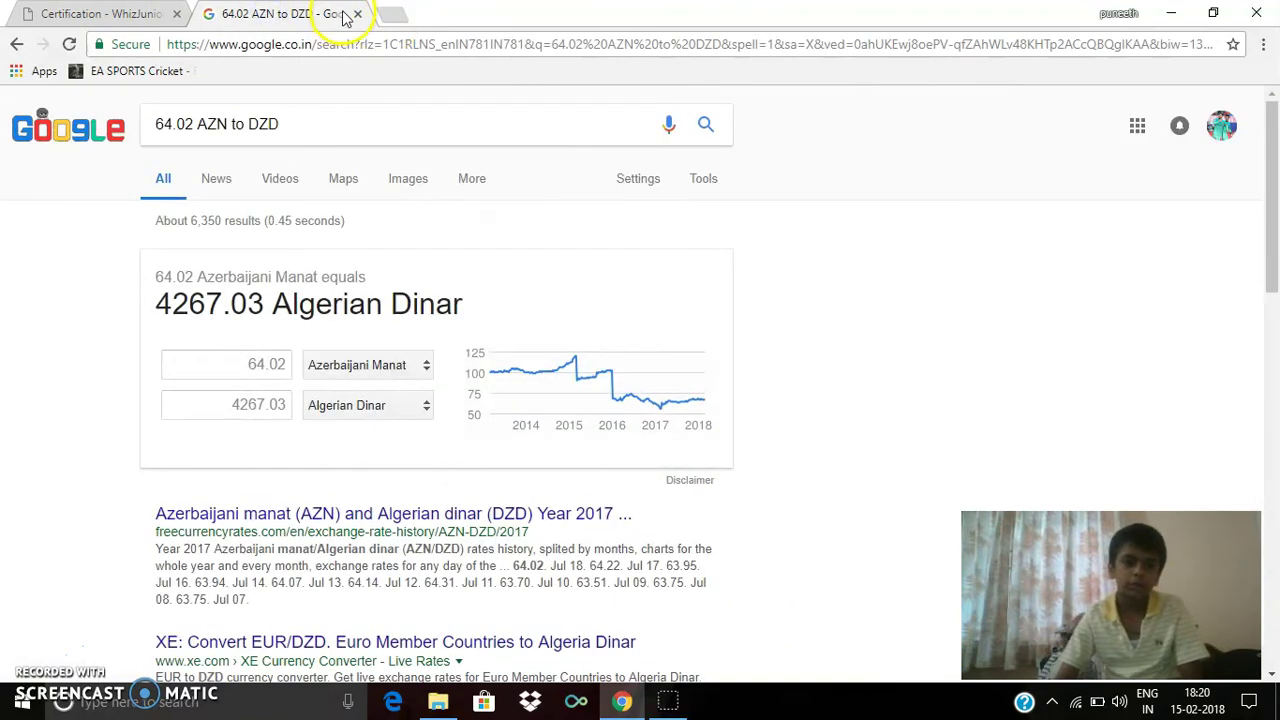